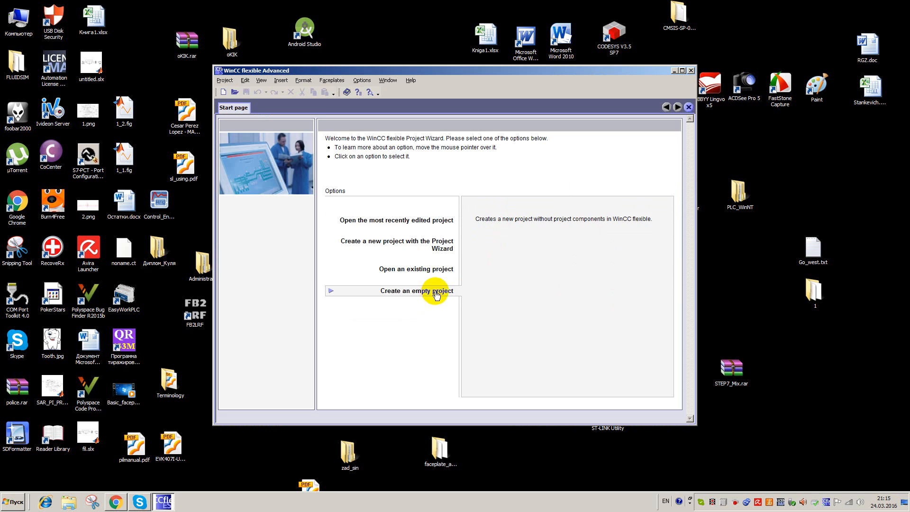
Step: Create an empty project for a WinCC flexible Runtime device, then maximize the project window and enlarge the screen editing area
{"action": "left_click", "coordinate": [441, 290]}
{"action": "left_click", "coordinate": [545, 332]}
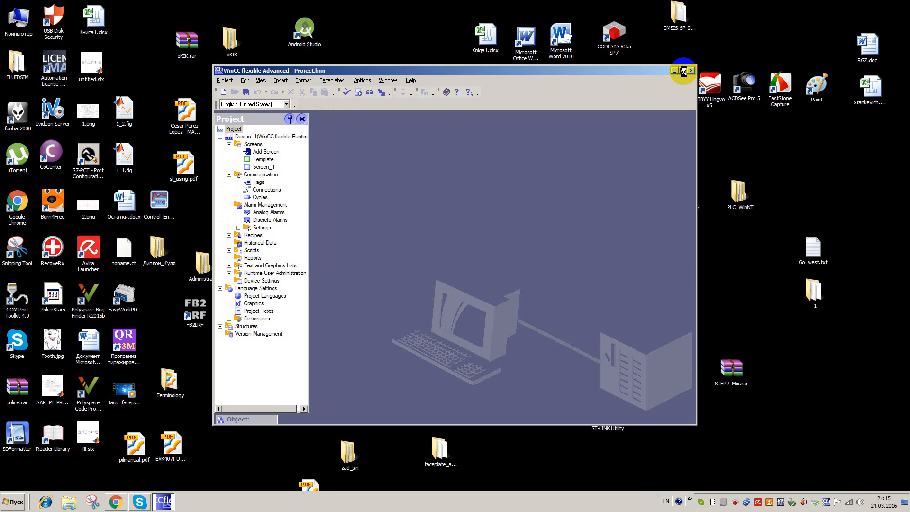
{"action": "left_click", "coordinate": [683, 70]}
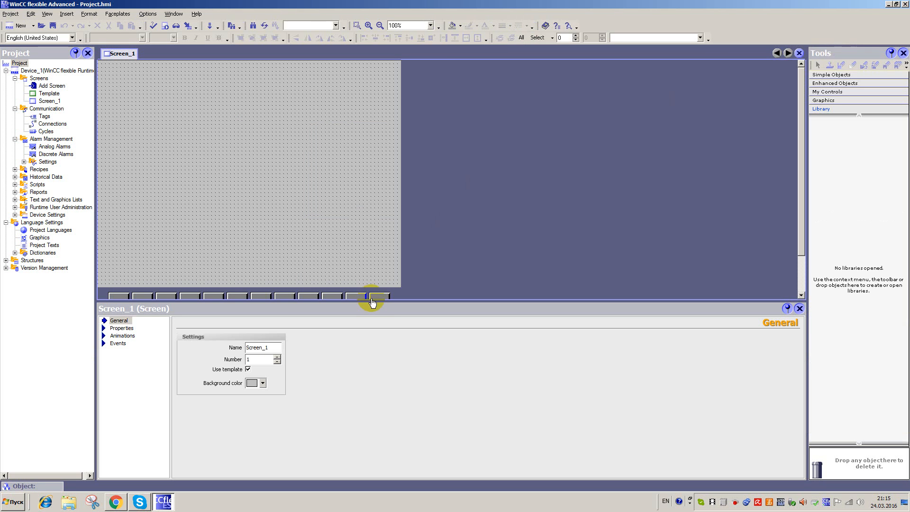
{"action": "left_click_drag", "start_coordinate": [379, 300], "coordinate": [380, 355]}
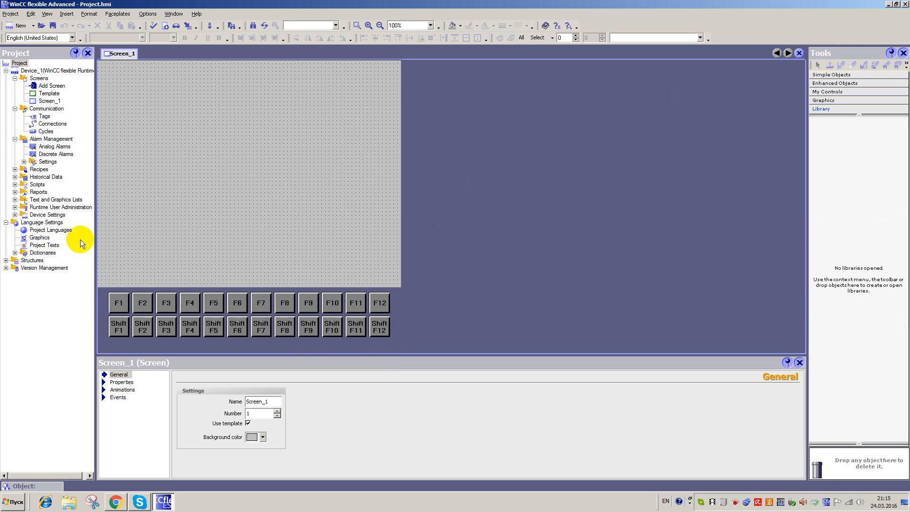
Step: Turn off full-screen mode and set the screen resolution to 800x600 in the device settings
{"action": "double_click", "coordinate": [54, 214]}
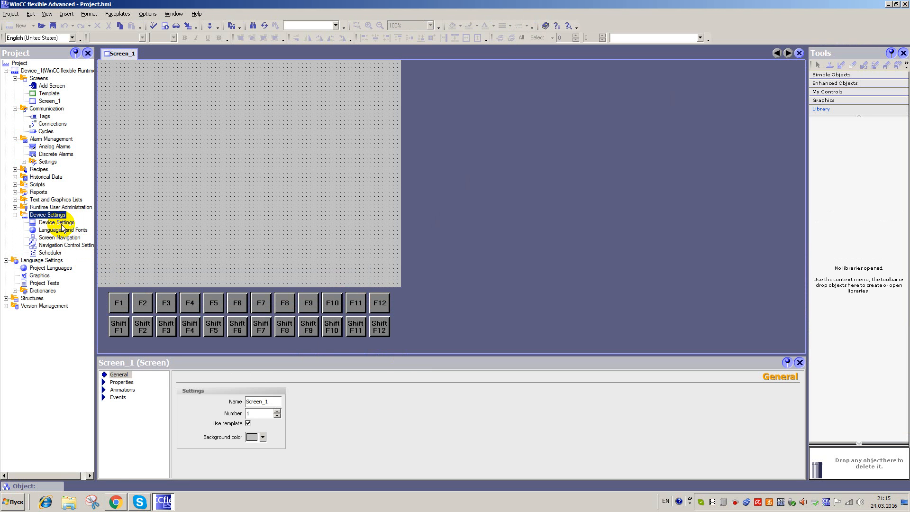
{"action": "double_click", "coordinate": [57, 223]}
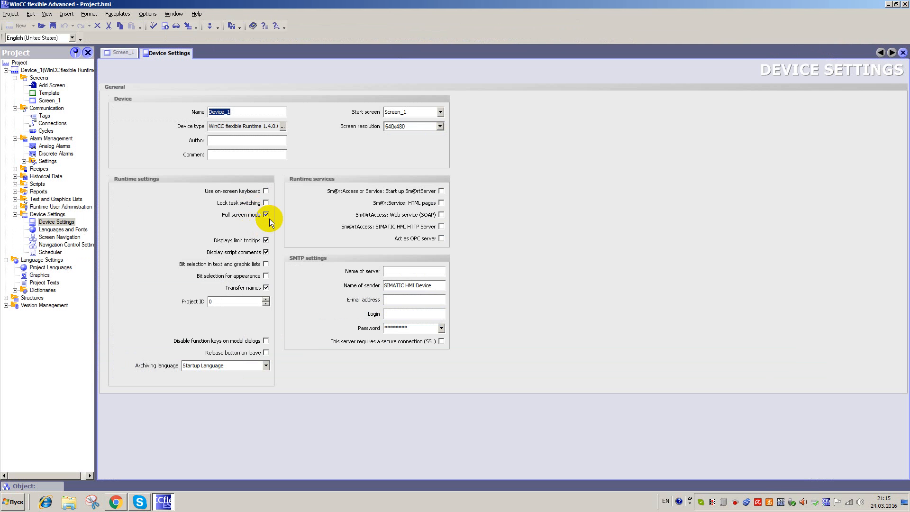
{"action": "left_click", "coordinate": [266, 214]}
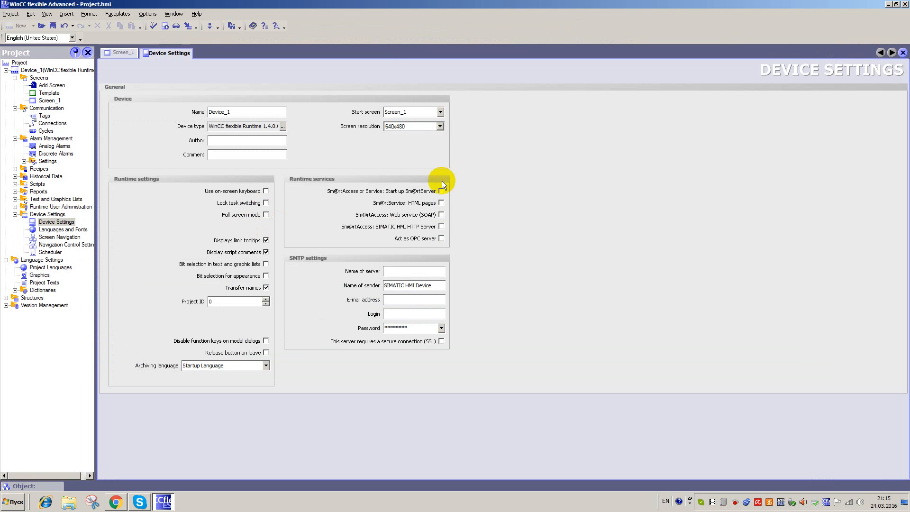
{"action": "left_click", "coordinate": [440, 126]}
{"action": "left_click", "coordinate": [417, 192]}
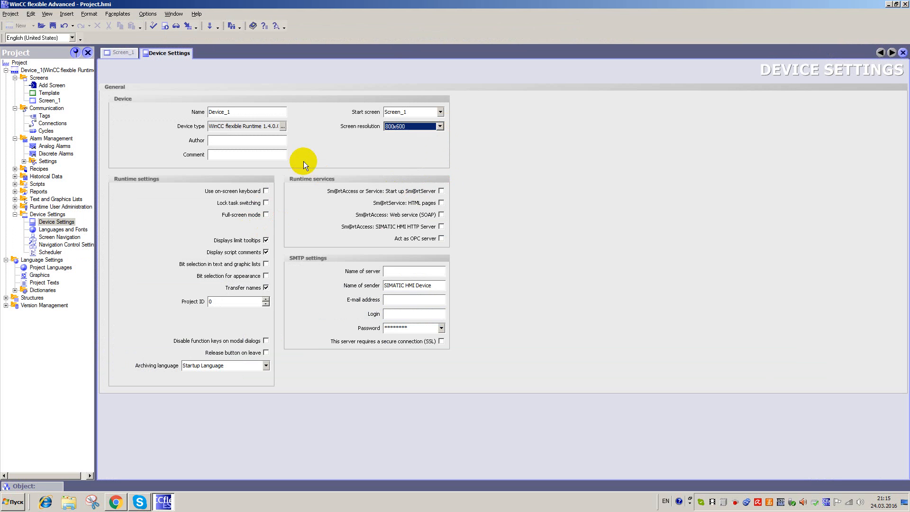
Step: Open Screen_1 for editing and expand the SymbolFactory 256 Colors folder of the Symbol Factory Graphics
{"action": "double_click", "coordinate": [49, 101]}
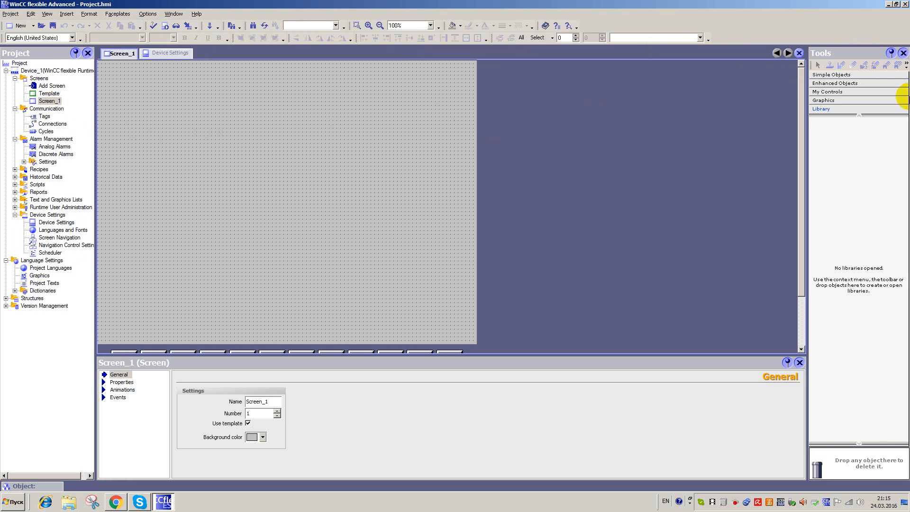
{"action": "left_click", "coordinate": [824, 100]}
{"action": "left_click", "coordinate": [815, 109]}
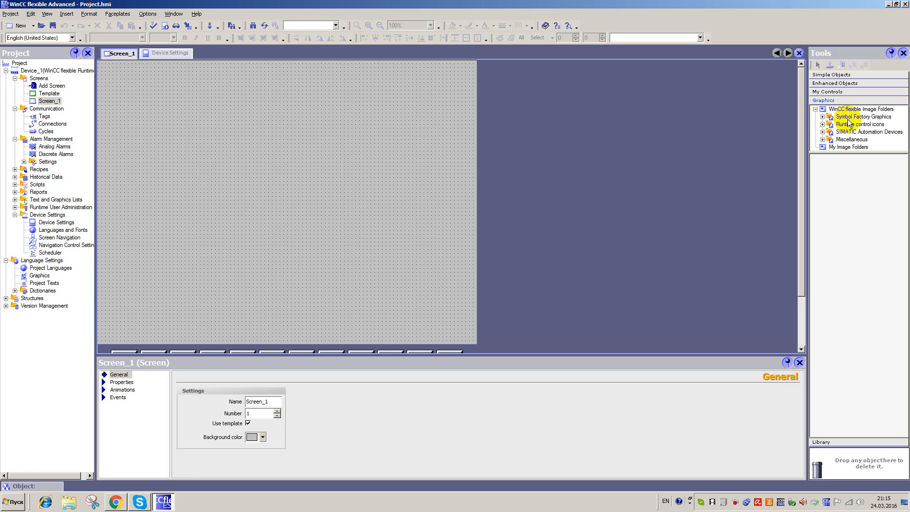
{"action": "double_click", "coordinate": [848, 119]}
{"action": "double_click", "coordinate": [841, 122]}
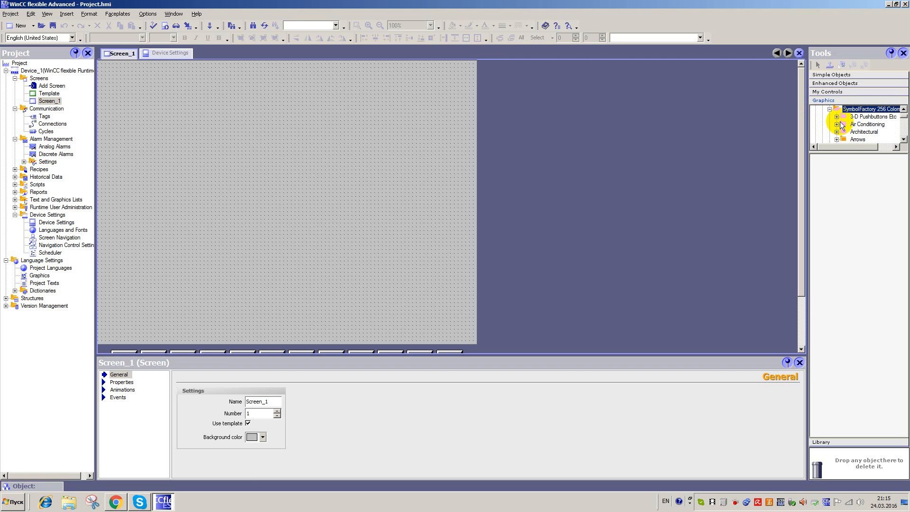
Step: Place the Basic loop controller.wmf graphic from the Controllers folder near the upper-left corner of Screen_1
{"action": "key", "text": "Down"}
{"action": "key", "text": "Down"}
{"action": "key", "text": "Down"}
{"action": "key", "text": "Down"}
{"action": "key", "text": "Down"}
{"action": "key", "text": "Down"}
{"action": "key", "text": "Down"}
{"action": "key", "text": "Down"}
{"action": "key", "text": "Down"}
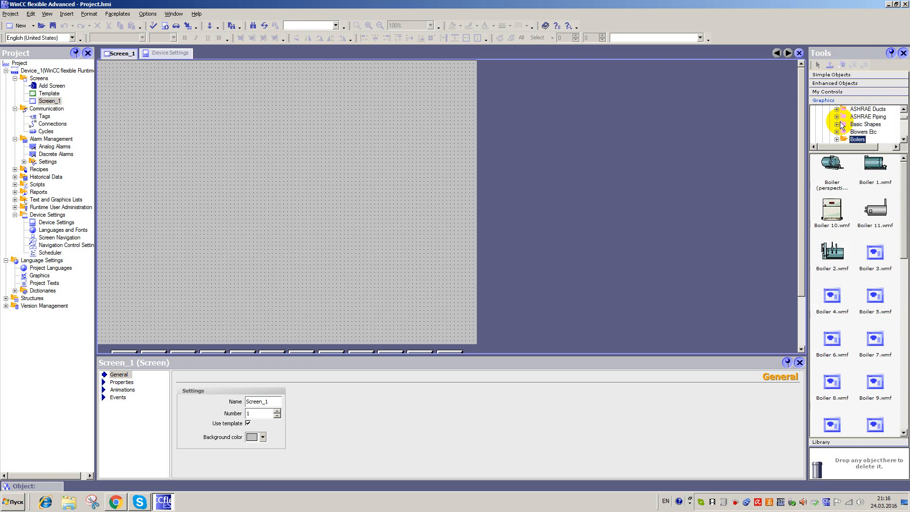
{"action": "key", "text": "Down"}
{"action": "key", "text": "Down"}
{"action": "key", "text": "Down"}
{"action": "key", "text": "Down"}
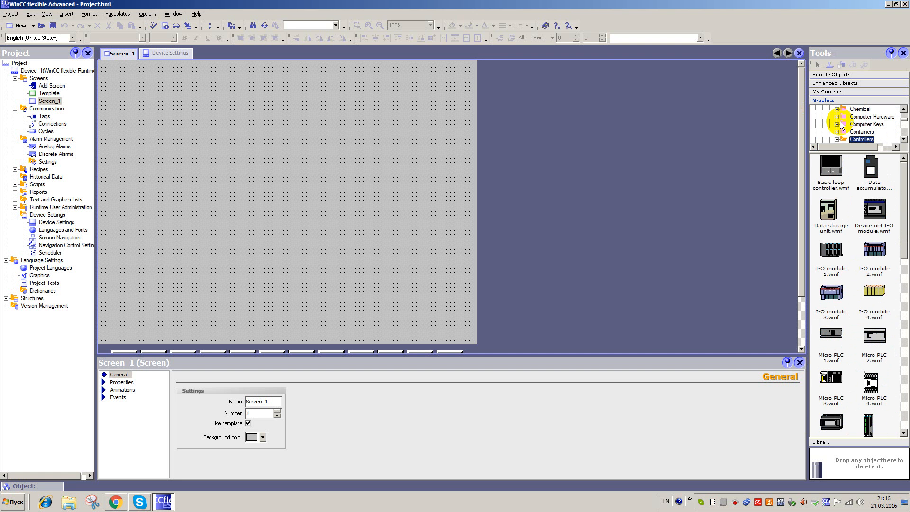
{"action": "left_click_drag", "start_coordinate": [831, 168], "coordinate": [172, 135]}
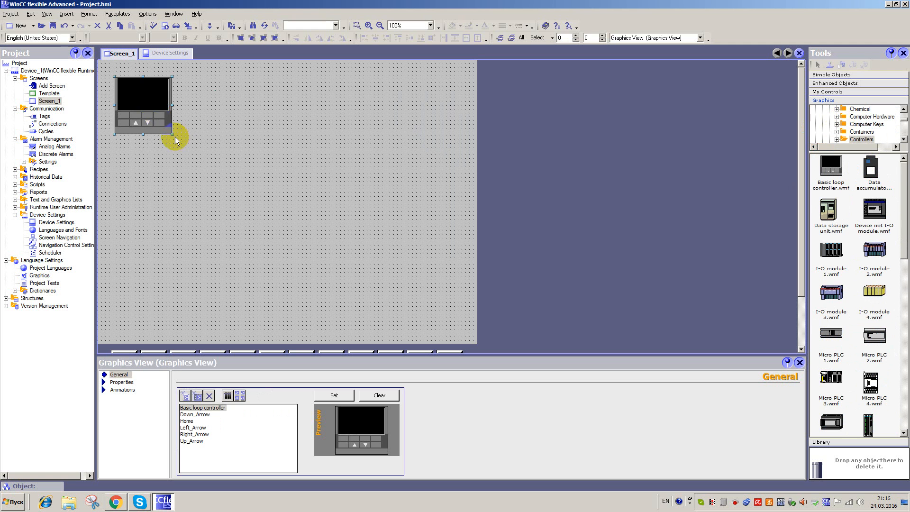
Step: Create a faceplate from the controller graphic and draw a button over the graphic inside the faceplate
{"action": "right_click", "coordinate": [153, 113]}
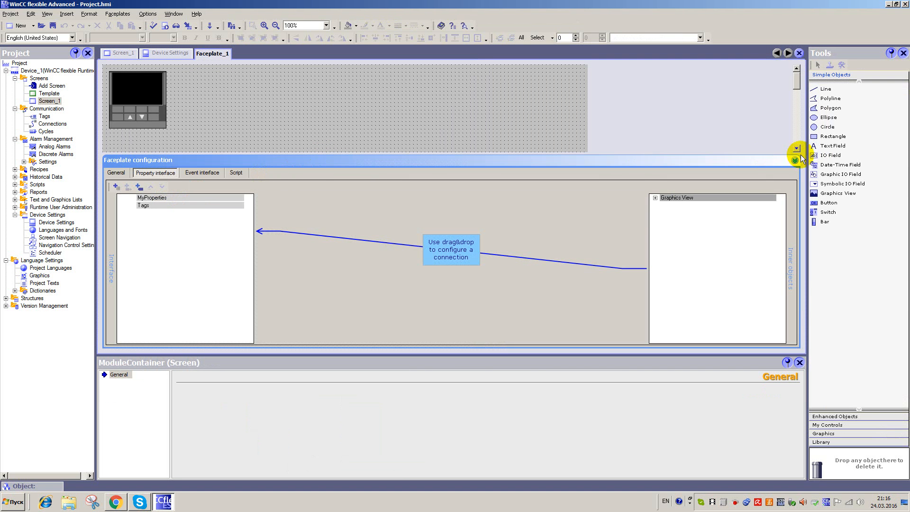
{"action": "left_click", "coordinate": [796, 161]}
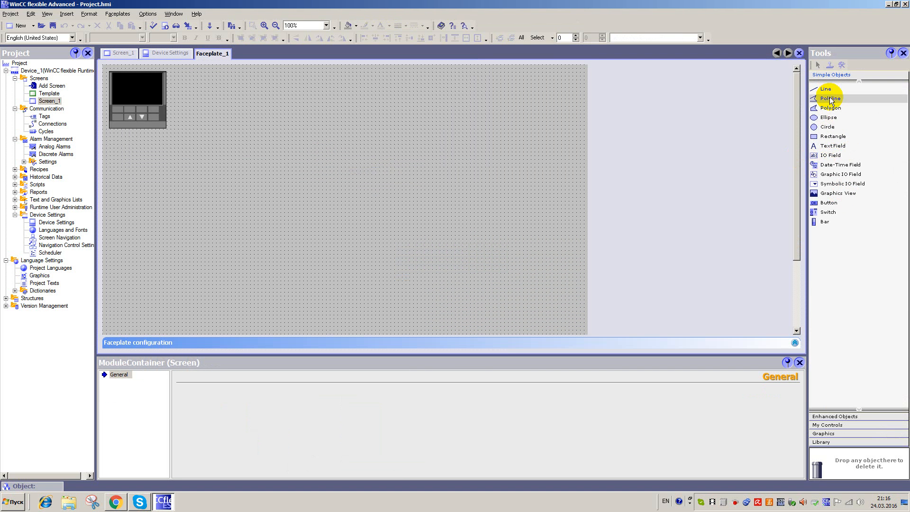
{"action": "left_click", "coordinate": [827, 202]}
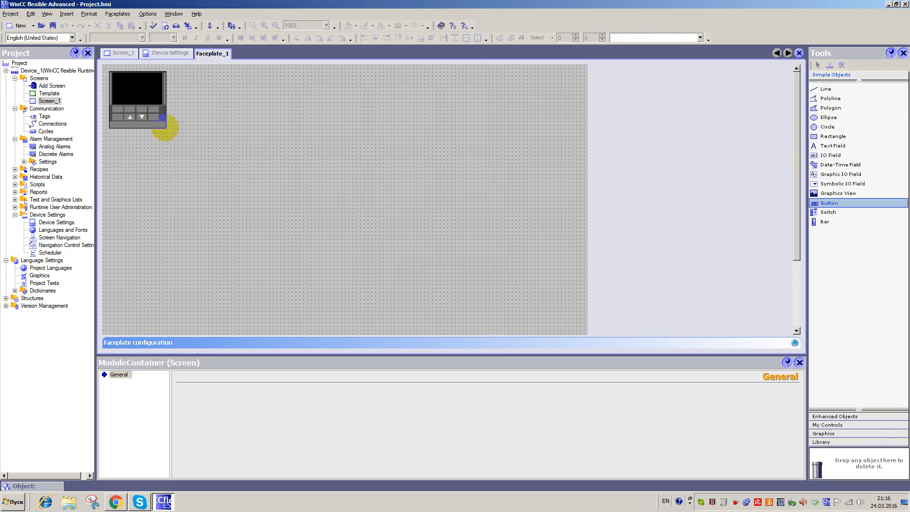
{"action": "left_click_drag", "start_coordinate": [165, 127], "coordinate": [165, 127]}
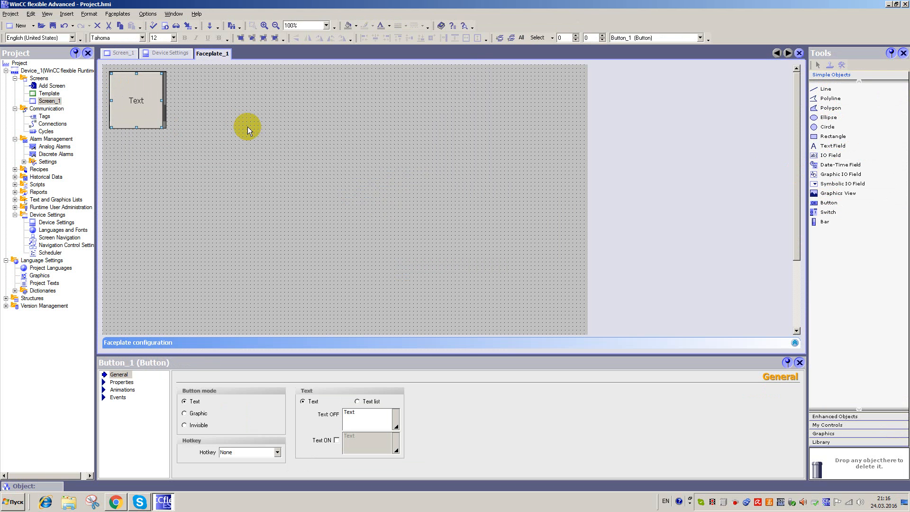
Step: Align the button with the controller graphic and enlarge it until it covers the graphic exactly
{"action": "key", "text": "Up"}
{"action": "key", "text": "Up"}
{"action": "key", "text": "Left"}
{"action": "key", "text": "Left"}
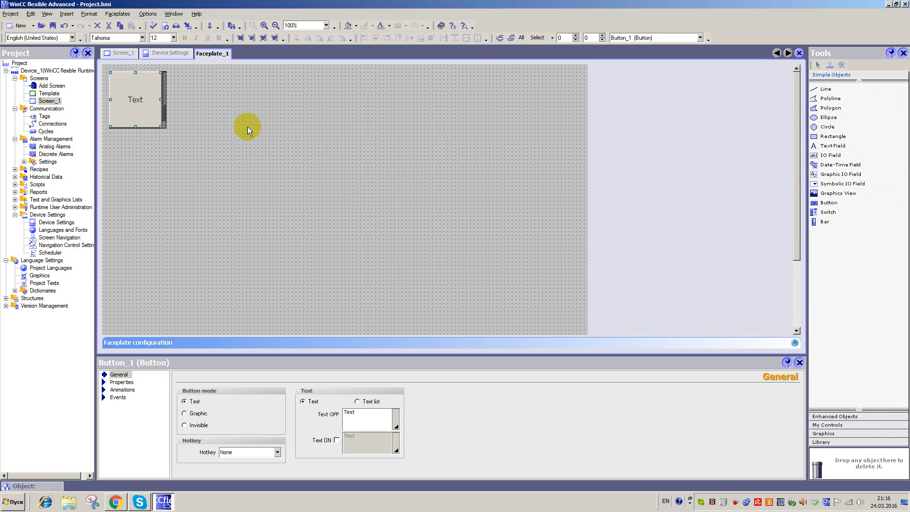
{"action": "key", "text": "Right"}
{"action": "key", "text": "Right"}
{"action": "key", "text": "Right"}
{"action": "key", "text": "Right"}
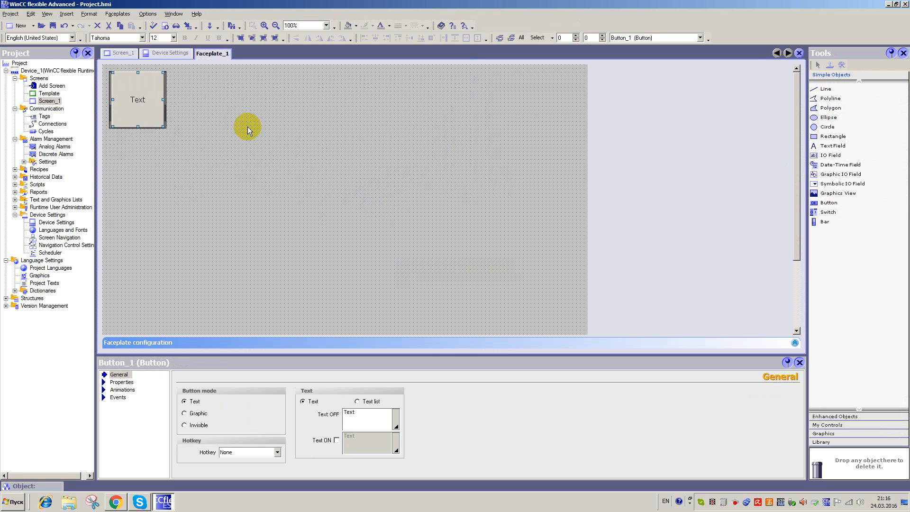
{"action": "key", "text": "Left"}
{"action": "key", "text": "Left"}
{"action": "key", "text": "Left"}
{"action": "key", "text": "Left"}
{"action": "key", "text": "shift+Right"}
{"action": "key", "text": "shift+Right"}
{"action": "key", "text": "shift+Right"}
{"action": "key", "text": "shift+Right"}
{"action": "key", "text": "shift+Right"}
{"action": "key", "text": "shift+Right"}
{"action": "key", "text": "shift+Down"}
{"action": "key", "text": "shift+Down"}
{"action": "key", "text": "shift+Down"}
{"action": "key", "text": "shift+Down"}
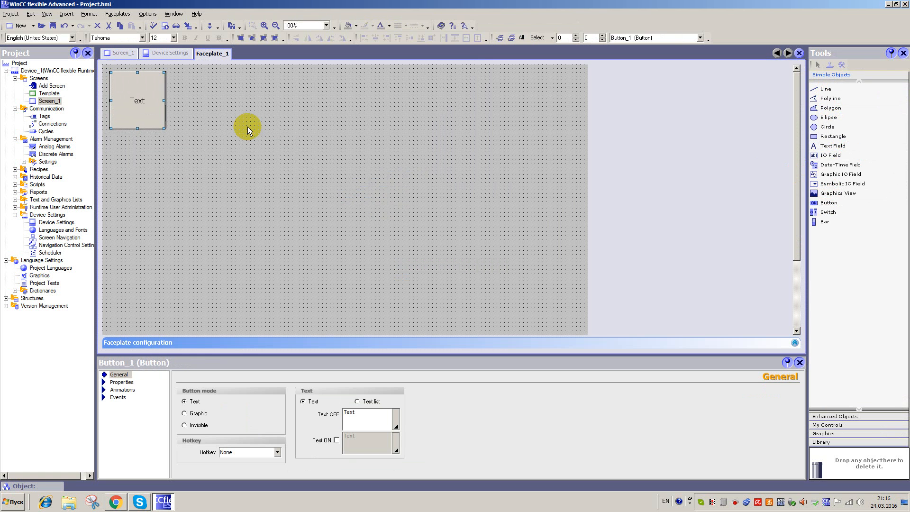
{"action": "key", "text": "shift+Right"}
{"action": "key", "text": "shift+Right"}
{"action": "key", "text": "shift+Up"}
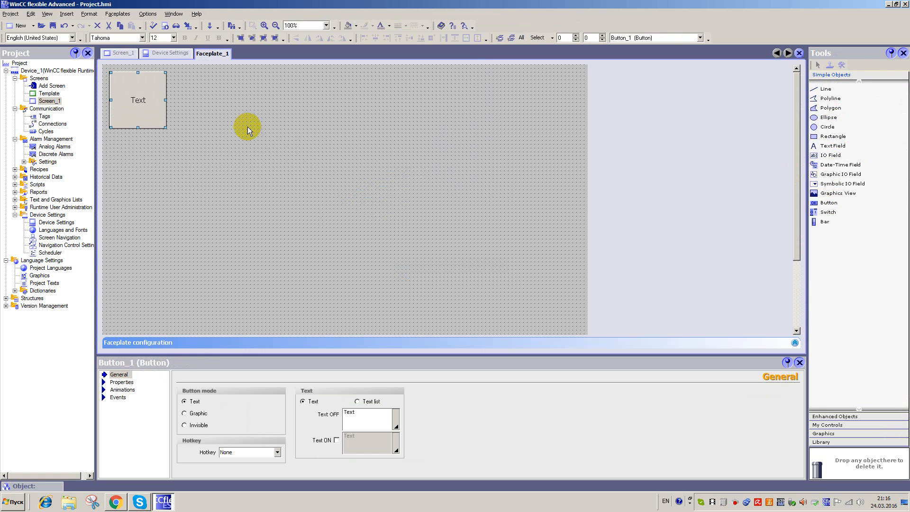
Step: Assign the SetBit function to the button's Click event, using a new Bool tag with the default name
{"action": "left_click", "coordinate": [144, 398]}
{"action": "left_click", "coordinate": [223, 392]}
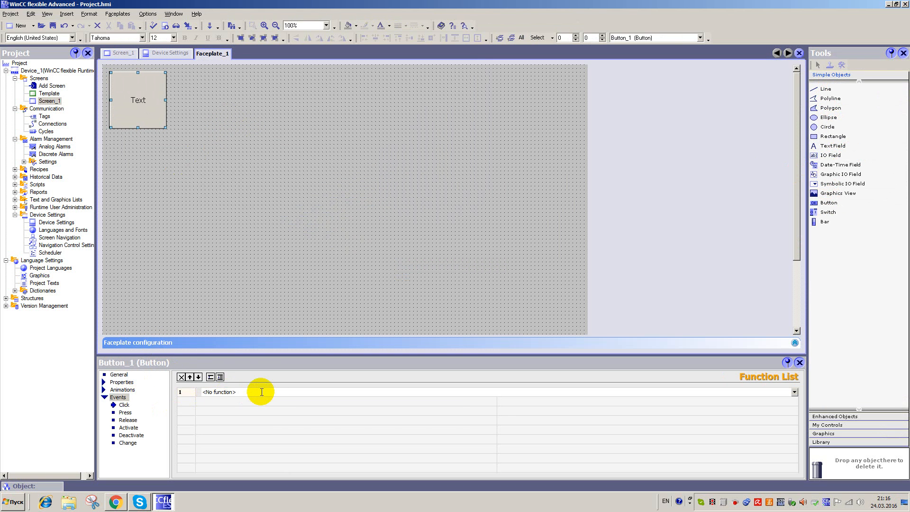
{"action": "left_click", "coordinate": [120, 404]}
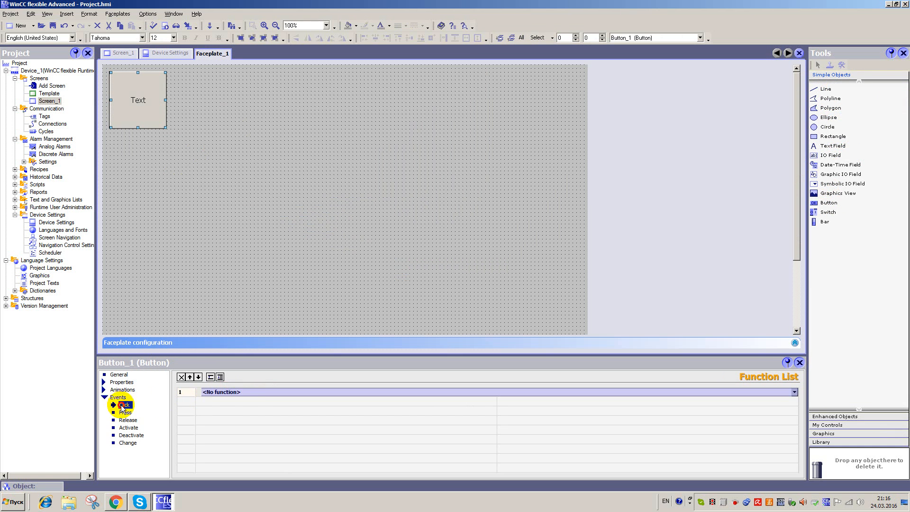
{"action": "left_click", "coordinate": [253, 393]}
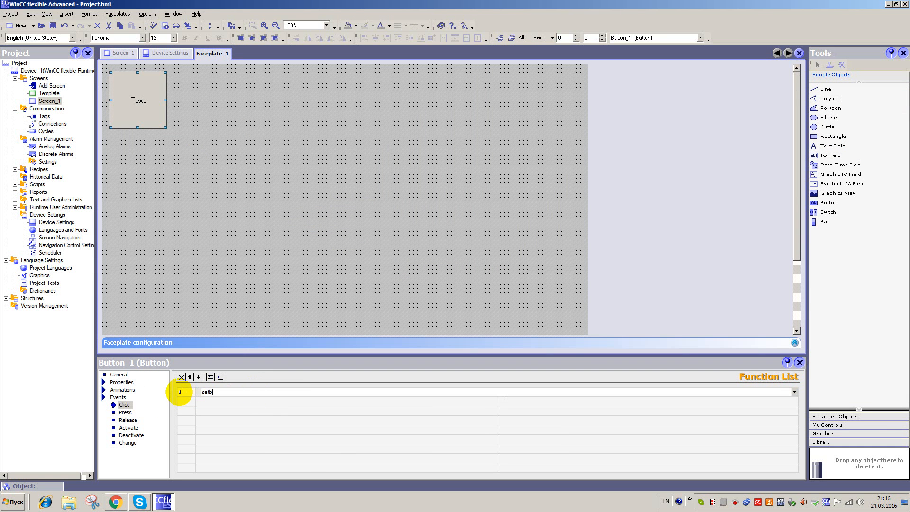
{"action": "key", "text": "Return"}
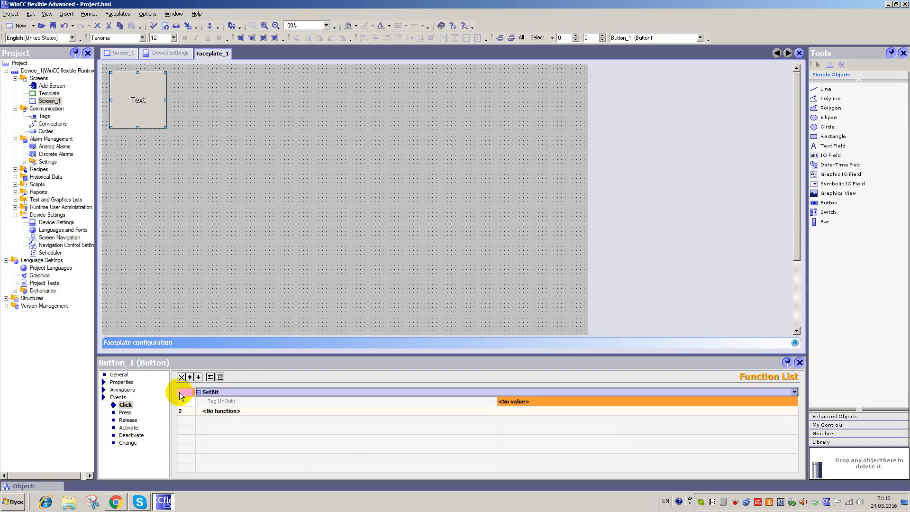
{"action": "left_click", "coordinate": [579, 401]}
{"action": "left_click", "coordinate": [795, 401]}
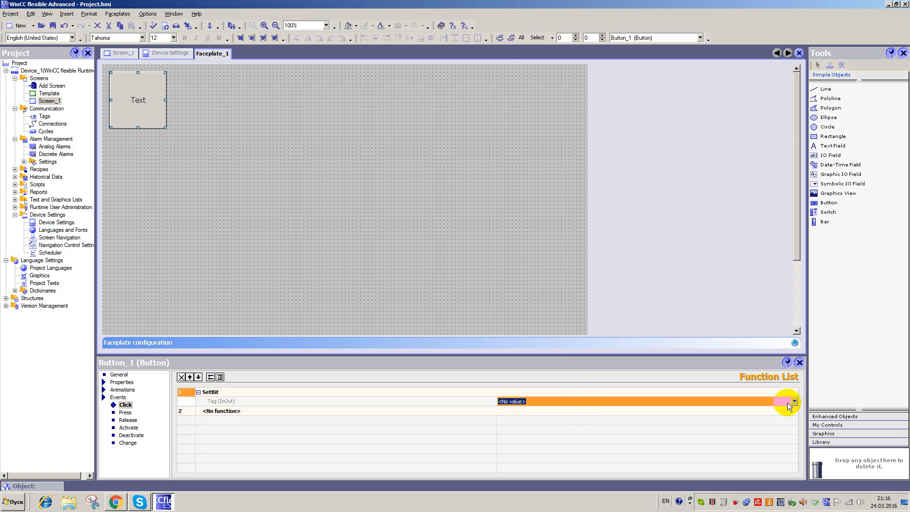
{"action": "left_click", "coordinate": [790, 402]}
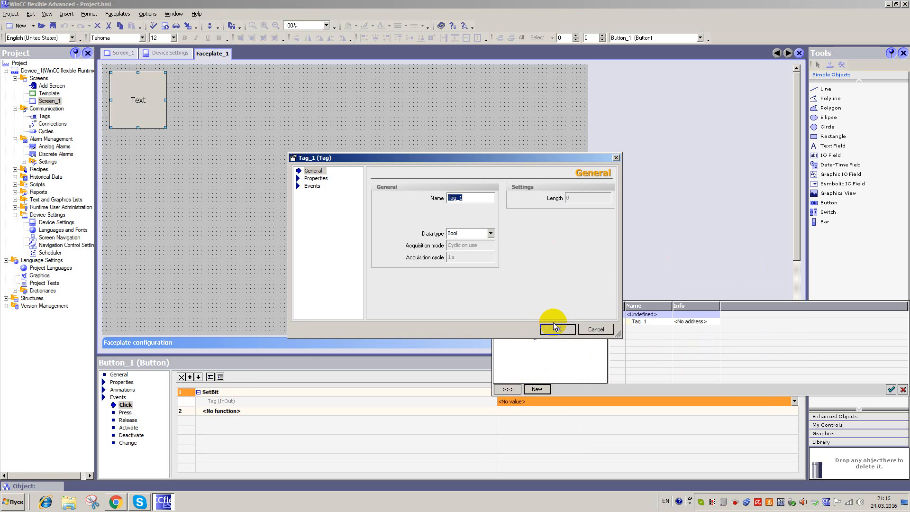
{"action": "left_click", "coordinate": [552, 328]}
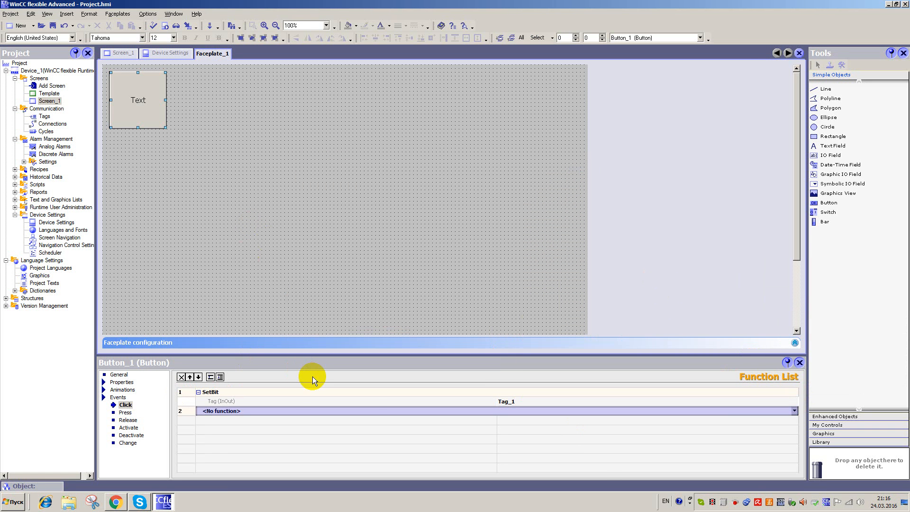
Step: Set the button's mode to Invisible so that the controller graphic shows through it
{"action": "left_click", "coordinate": [118, 375]}
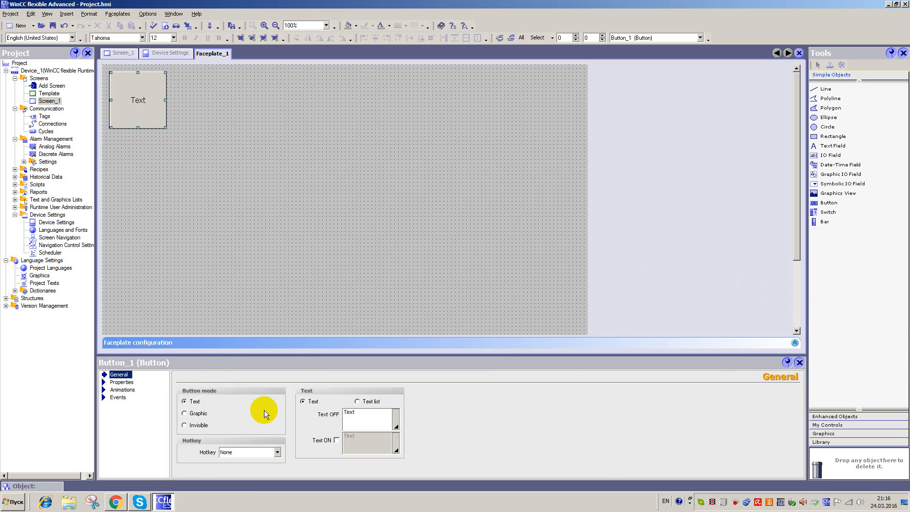
{"action": "left_click", "coordinate": [192, 426]}
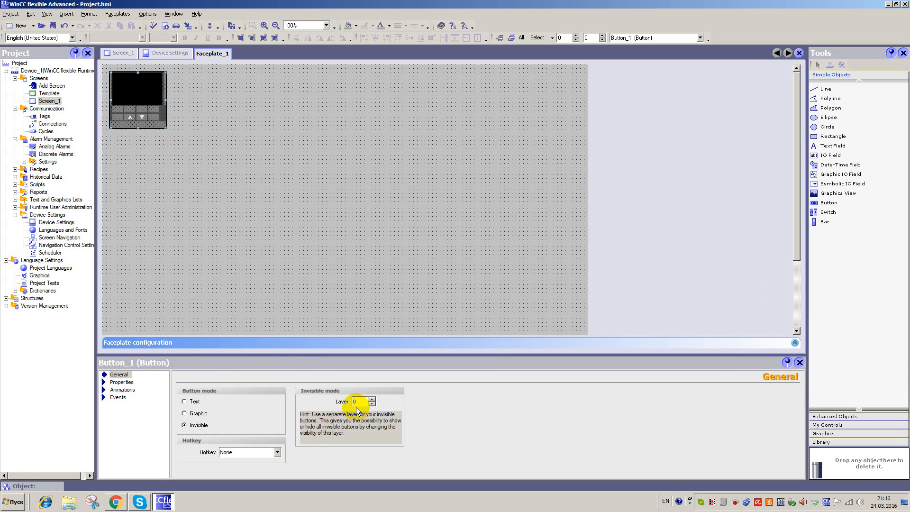
{"action": "left_click", "coordinate": [314, 216]}
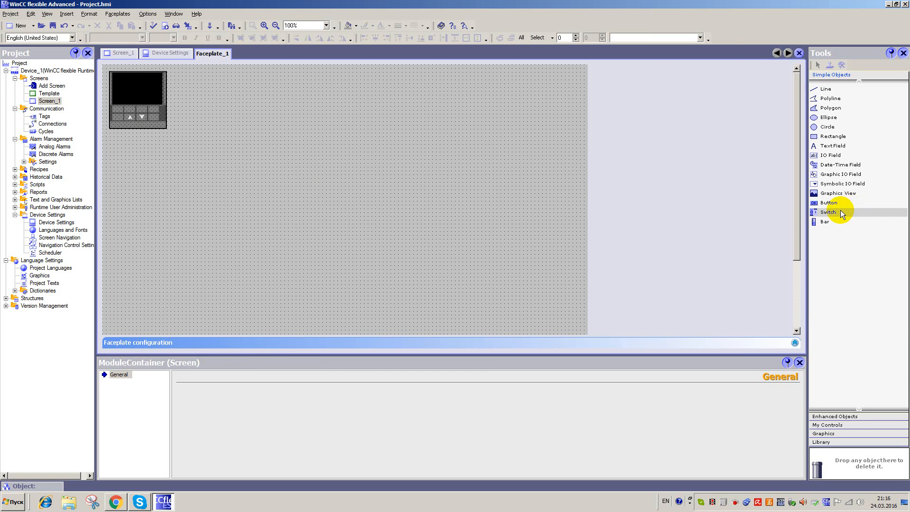
Step: Draw a rectangle from the faceplate's upper-left corner over the controller graphic and enlarge it beyond the graphic's edges
{"action": "left_click", "coordinate": [833, 136]}
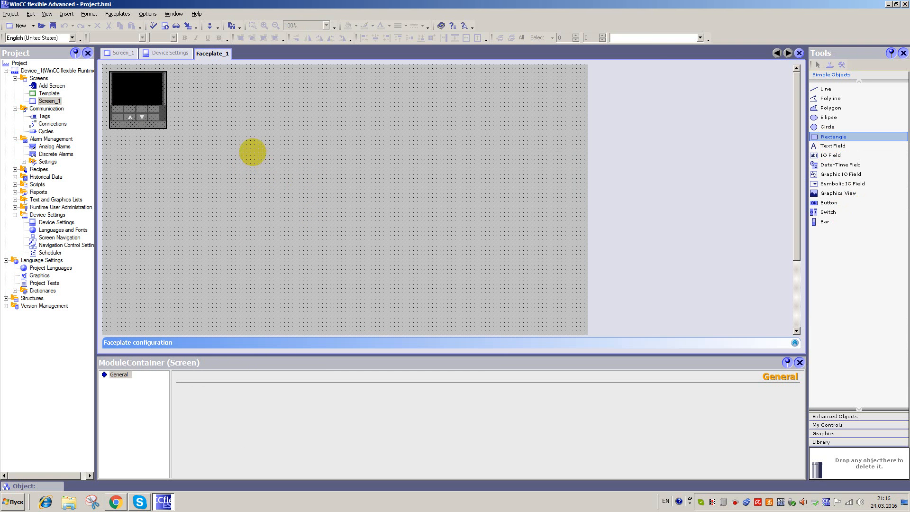
{"action": "mouse_move", "coordinate": [261, 151]}
{"action": "left_mouse_down"}
{"action": "mouse_move", "coordinate": [175, 122]}
{"action": "mouse_move", "coordinate": [103, 66]}
{"action": "left_mouse_up"}
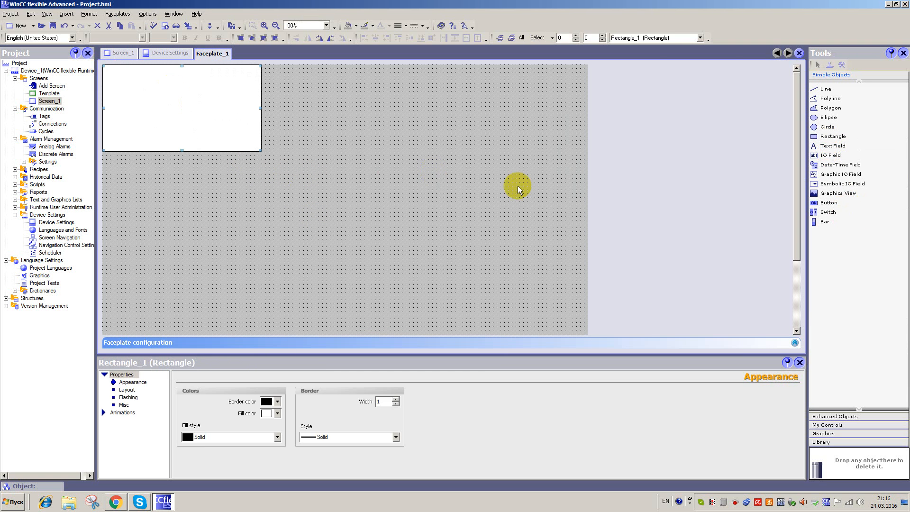
{"action": "left_click_drag", "start_coordinate": [261, 150], "coordinate": [283, 166]}
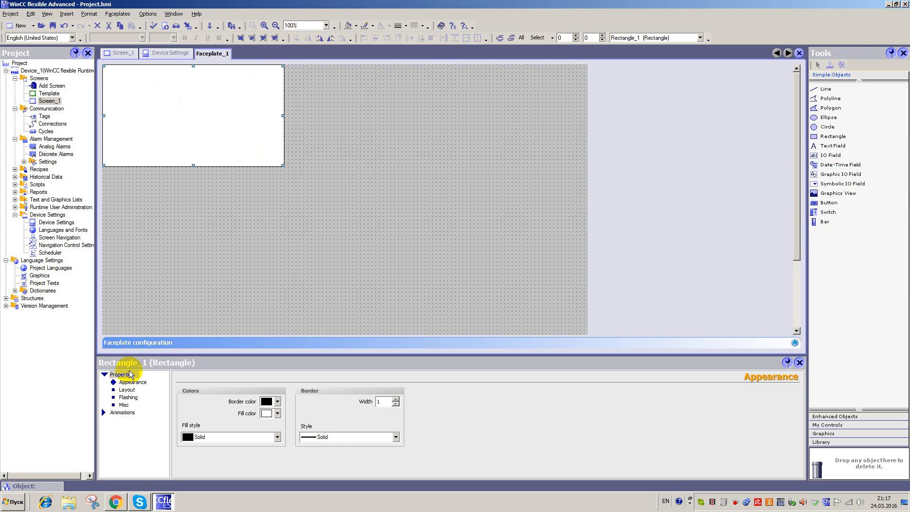
Step: Fill the large rectangle turquoise and add a narrow blue title-bar rectangle across its full top edge
{"action": "left_click", "coordinate": [278, 413]}
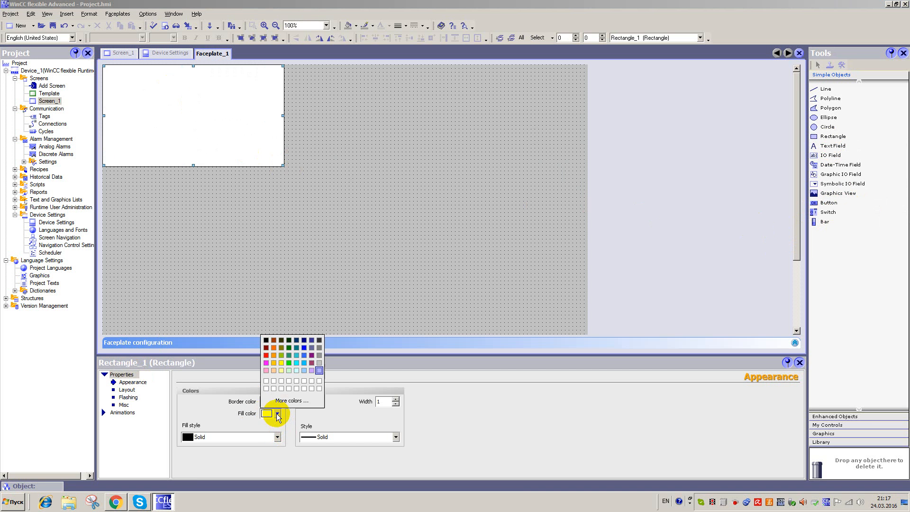
{"action": "left_click", "coordinate": [296, 361]}
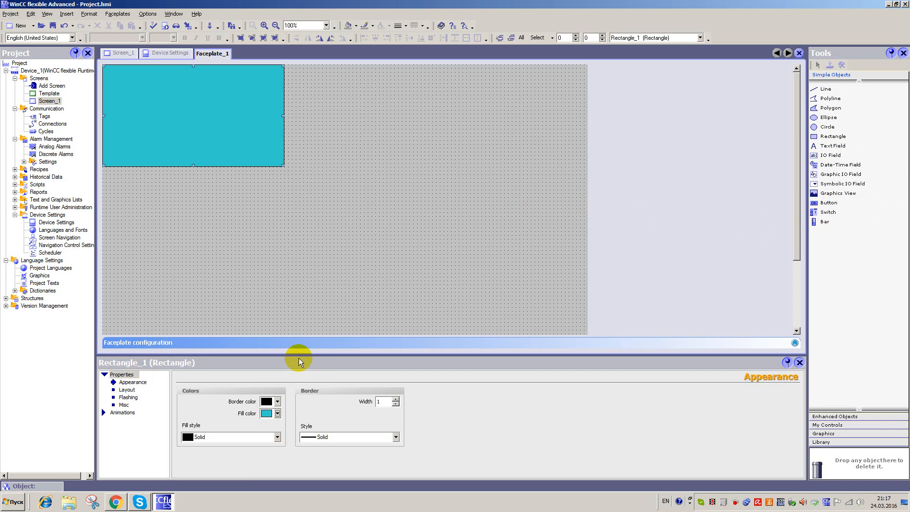
{"action": "left_click", "coordinate": [839, 138]}
{"action": "left_click_drag", "start_coordinate": [285, 84], "coordinate": [106, 61]}
{"action": "right_click", "coordinate": [267, 79]}
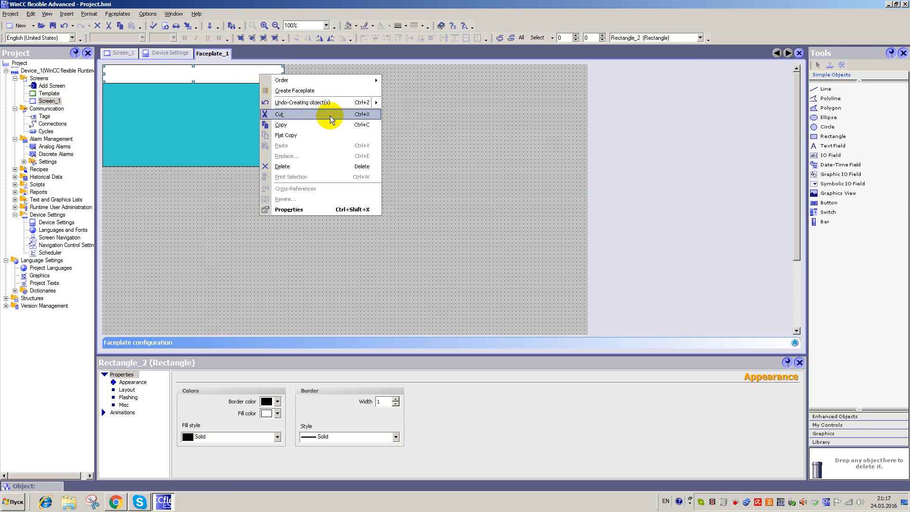
{"action": "left_click", "coordinate": [136, 384]}
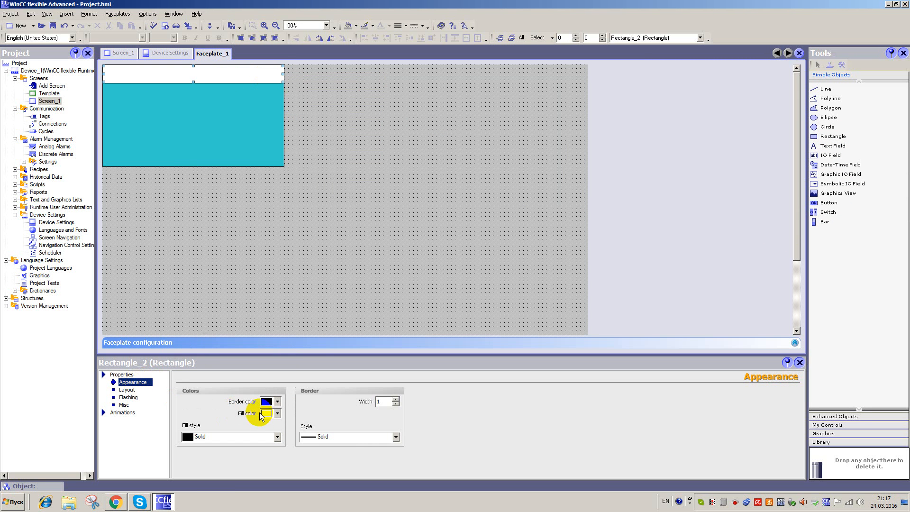
{"action": "left_click", "coordinate": [278, 414]}
{"action": "left_click", "coordinate": [304, 356]}
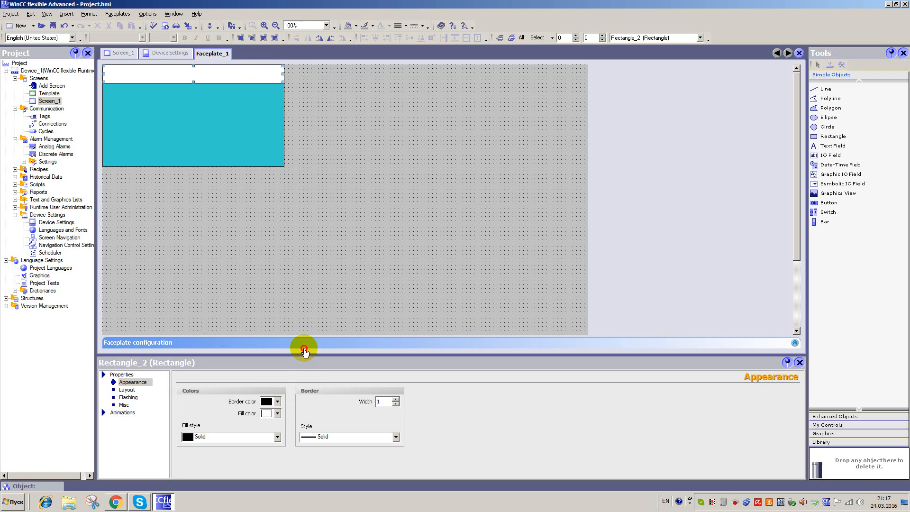
Step: Send both rectangles to the back, behind the controller graphic and its invisible button
{"action": "right_click", "coordinate": [266, 115]}
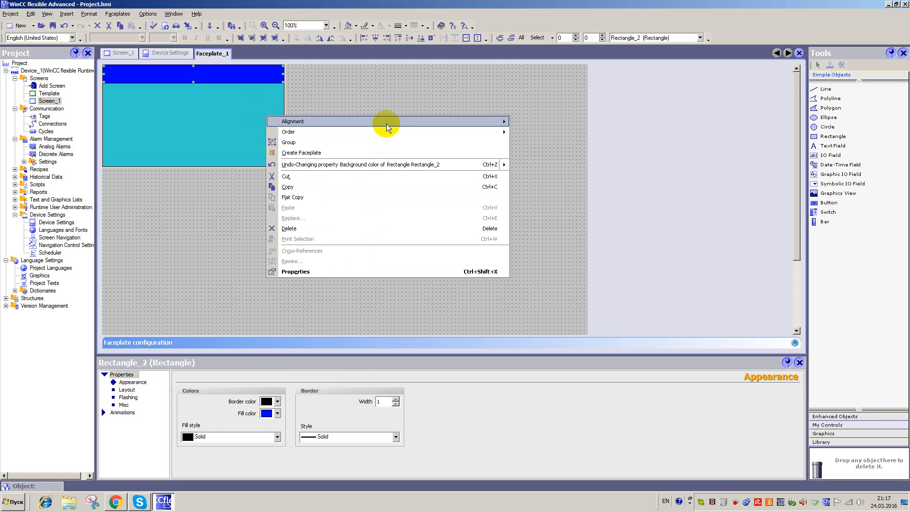
{"action": "mouse_move", "coordinate": [391, 133]}
{"action": "left_click", "coordinate": [543, 154]}
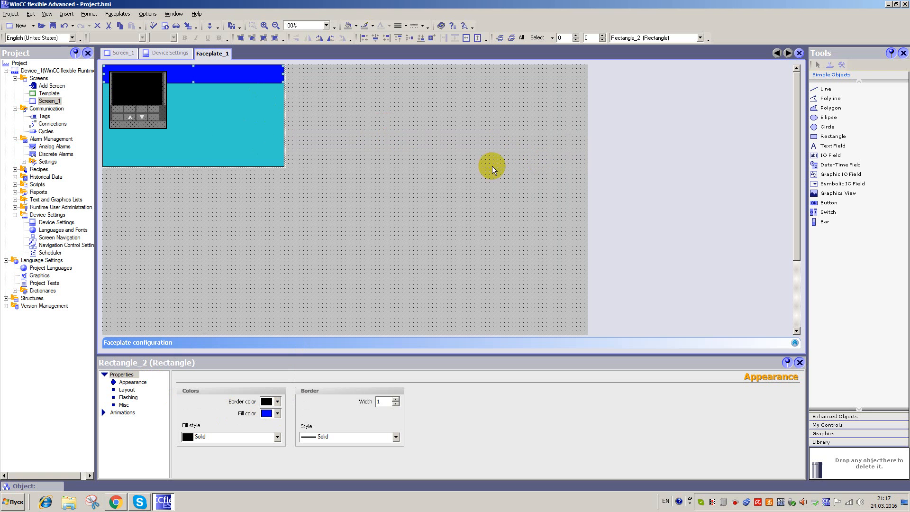
Step: Move the invisible button and the controller graphic down below the blue title bar, keeping them aligned with each other
{"action": "left_click_drag", "start_coordinate": [145, 117], "coordinate": [147, 139]}
{"action": "left_click", "coordinate": [141, 76]}
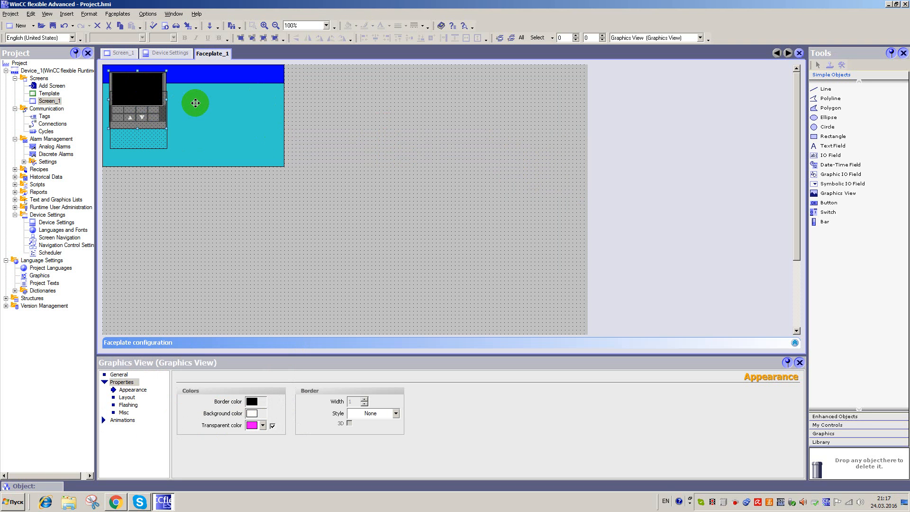
{"action": "key", "text": "Down"}
{"action": "key", "text": "Down"}
{"action": "key", "text": "Down"}
{"action": "key", "text": "Down"}
{"action": "key", "text": "Down"}
{"action": "key", "text": "Down"}
{"action": "key", "text": "Down"}
{"action": "key", "text": "Down"}
{"action": "key", "text": "Down"}
{"action": "key", "text": "Down"}
{"action": "key", "text": "Down"}
{"action": "key", "text": "Down"}
{"action": "key", "text": "Down"}
{"action": "key", "text": "Down"}
{"action": "key", "text": "Down"}
{"action": "key", "text": "Down"}
{"action": "key", "text": "Down"}
{"action": "key", "text": "Down"}
{"action": "key", "text": "Down"}
{"action": "key", "text": "Down"}
{"action": "key", "text": "Down"}
{"action": "key", "text": "Down"}
{"action": "key", "text": "Down"}
{"action": "key", "text": "Down"}
{"action": "key", "text": "Down"}
{"action": "key", "text": "Down"}
{"action": "key", "text": "Down"}
{"action": "key", "text": "Down"}
{"action": "key", "text": "Down"}
{"action": "key", "text": "Down"}
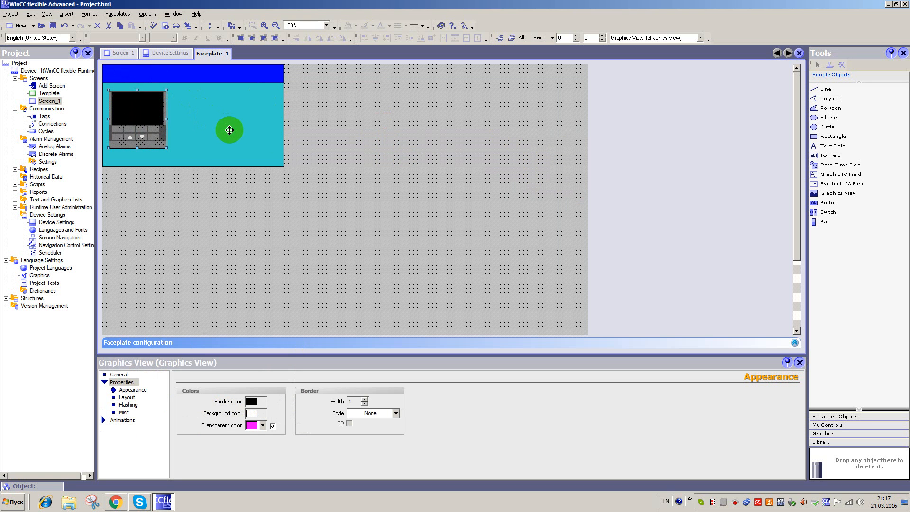
{"action": "key", "text": "Right"}
Step: Draw a small button at the right end of the blue title bar and label it X
{"action": "left_click", "coordinate": [829, 203]}
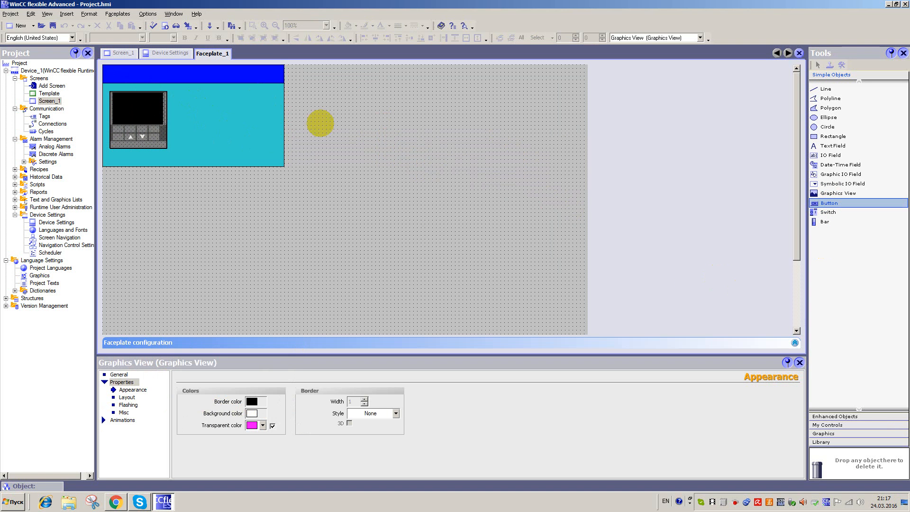
{"action": "mouse_move", "coordinate": [263, 68]}
{"action": "left_mouse_down"}
{"action": "mouse_move", "coordinate": [290, 79]}
{"action": "mouse_move", "coordinate": [285, 83]}
{"action": "left_mouse_up"}
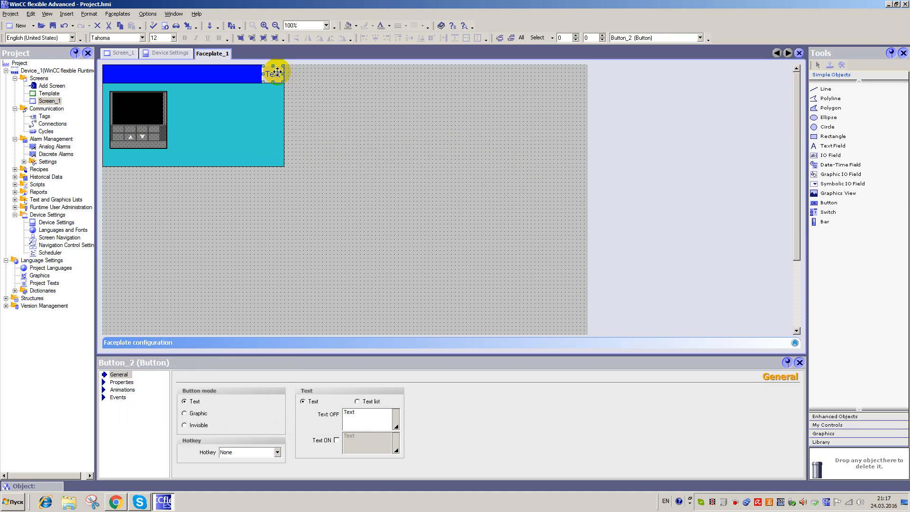
{"action": "left_click_drag", "start_coordinate": [375, 427], "coordinate": [322, 418]}
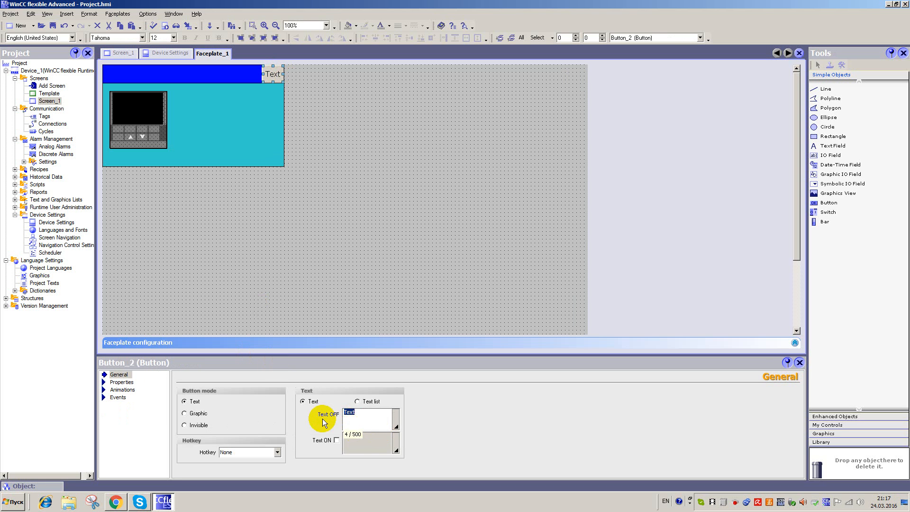
{"action": "type", "text": "X"}
Step: Set the X button's font to Tahoma, Bold, size 16
{"action": "left_click", "coordinate": [121, 382]}
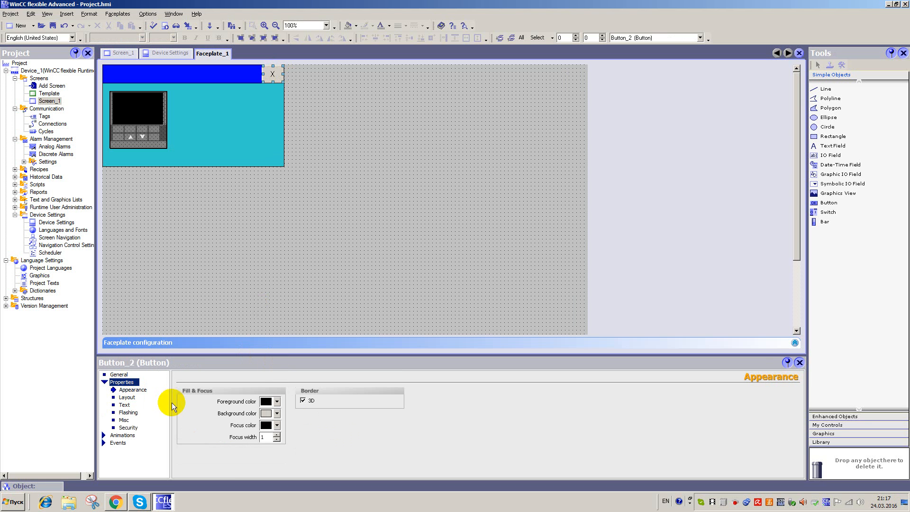
{"action": "left_click", "coordinate": [124, 405]}
{"action": "left_click", "coordinate": [277, 405]}
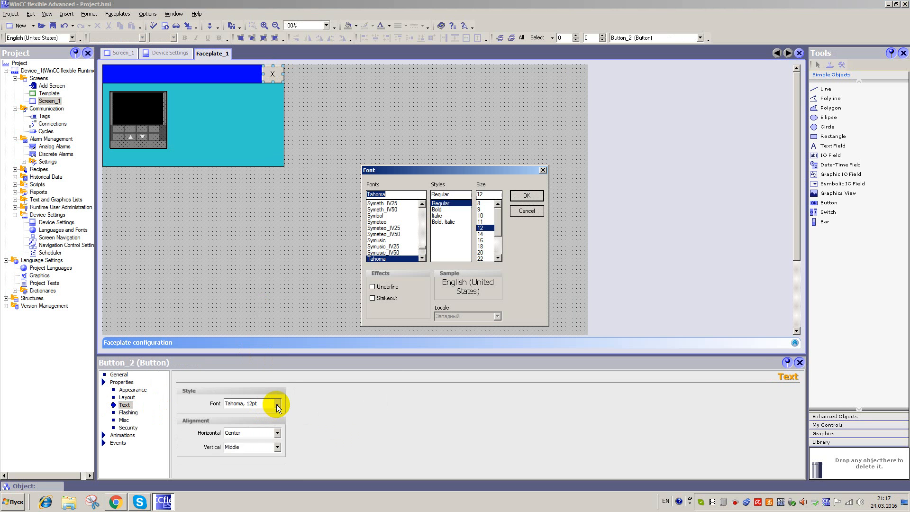
{"action": "left_click", "coordinate": [481, 240]}
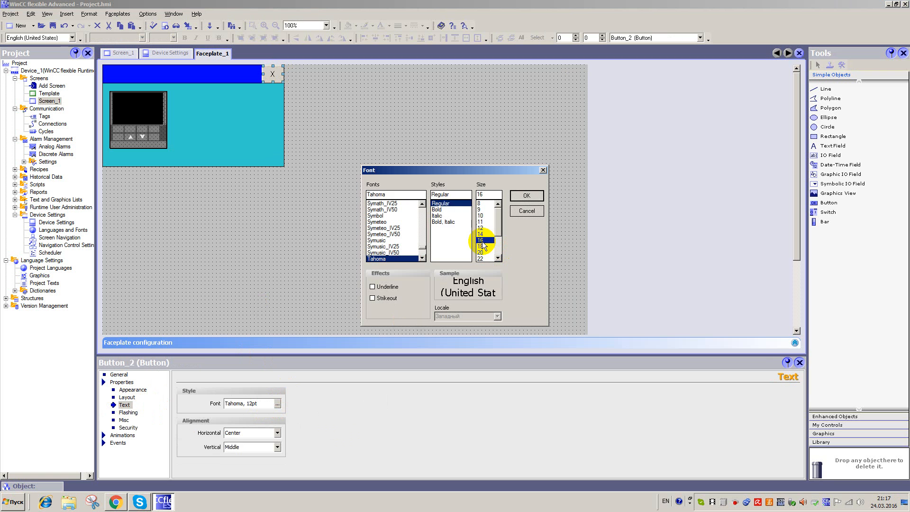
{"action": "left_click", "coordinate": [451, 210]}
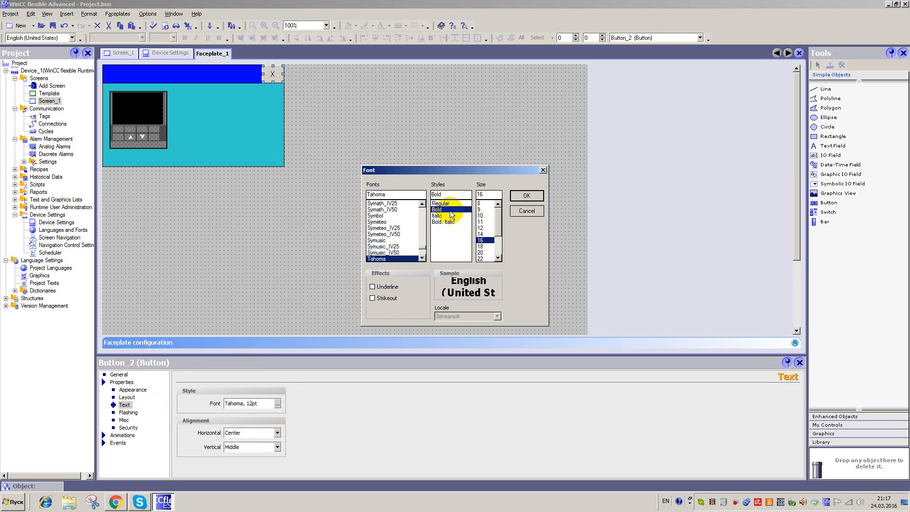
{"action": "left_click", "coordinate": [525, 196]}
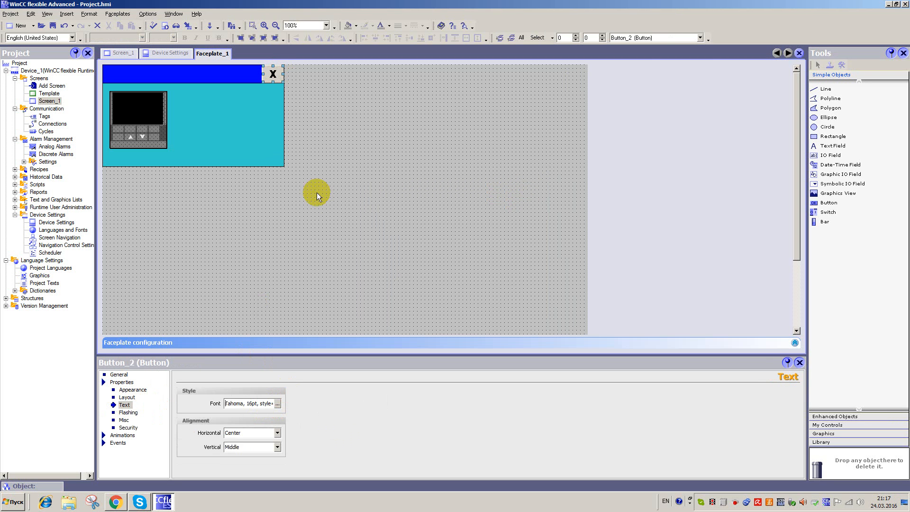
Step: Draw two buttons side by side on the turquoise rectangle, to the right of the controller graphic
{"action": "left_click", "coordinate": [261, 137]}
{"action": "left_click", "coordinate": [825, 203]}
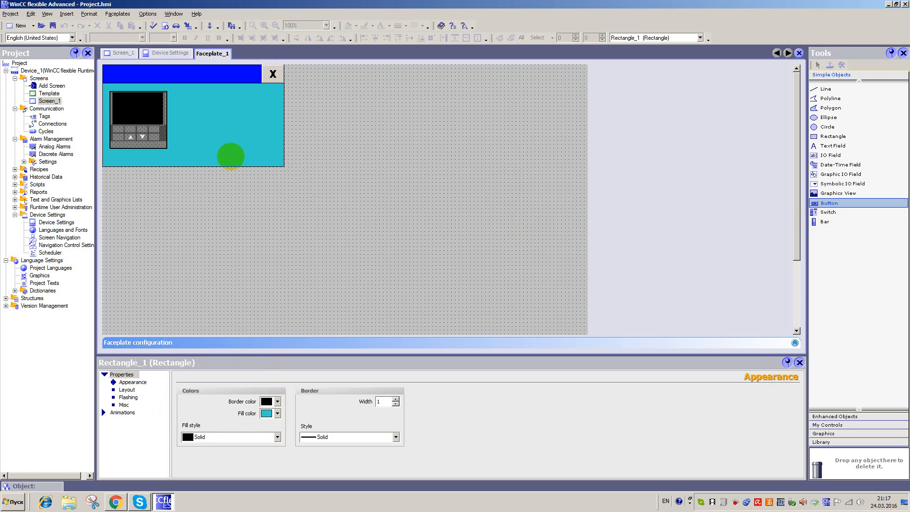
{"action": "left_click_drag", "start_coordinate": [183, 126], "coordinate": [223, 151]}
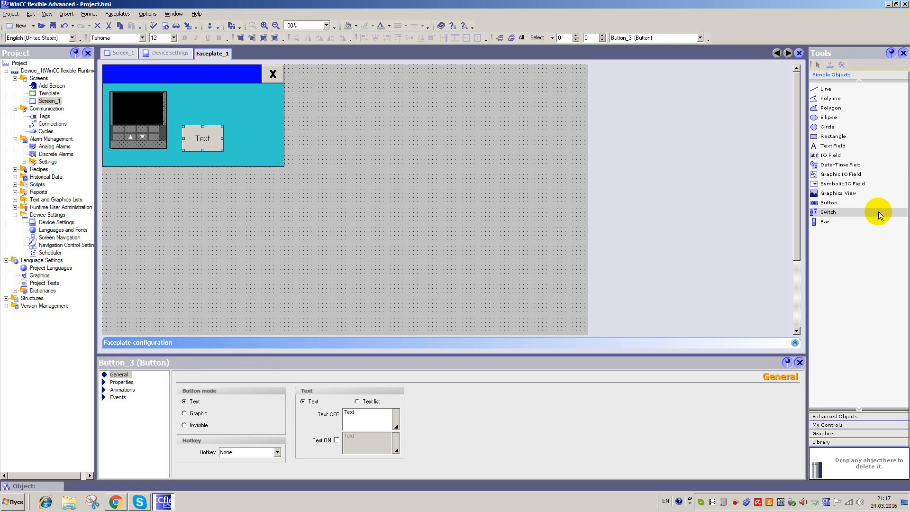
{"action": "left_click", "coordinate": [829, 203]}
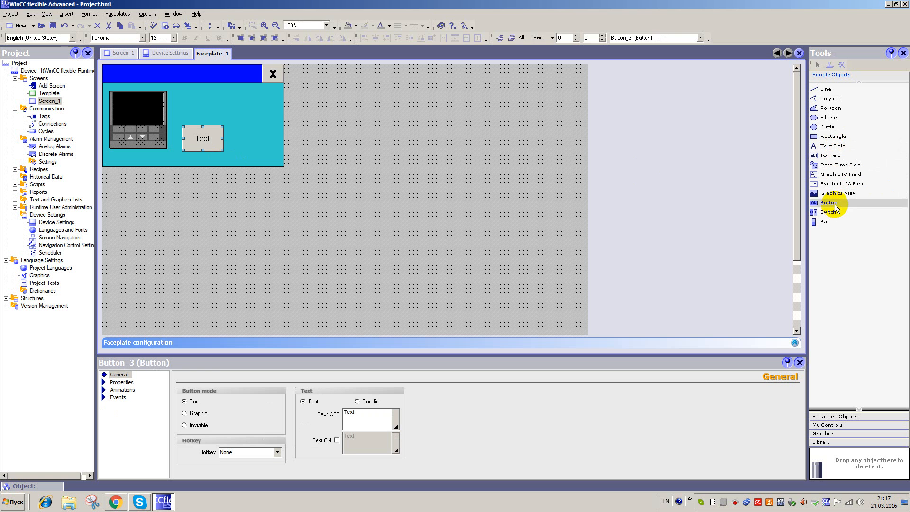
{"action": "left_click_drag", "start_coordinate": [231, 127], "coordinate": [278, 151]}
Step: Label the left of the two new buttons RUN and the right one STOP
{"action": "left_click", "coordinate": [204, 138]}
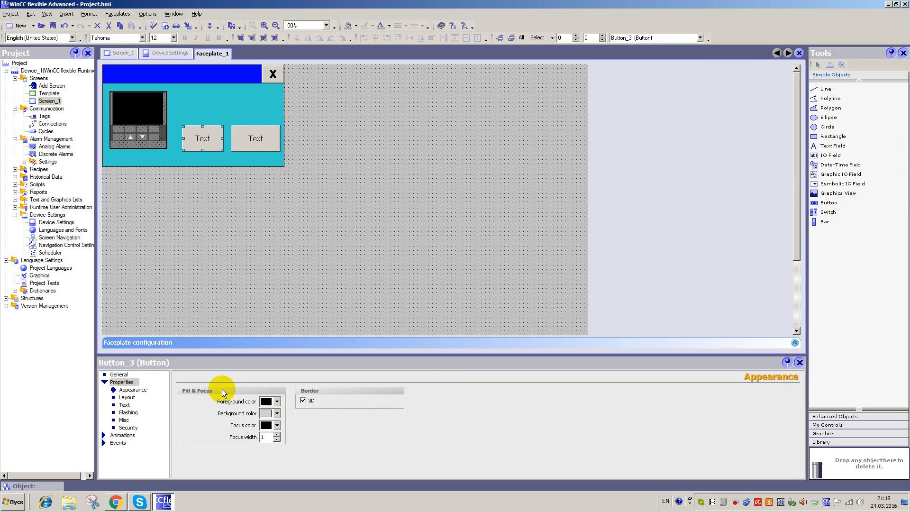
{"action": "left_click", "coordinate": [116, 382]}
{"action": "left_click", "coordinate": [118, 374]}
{"action": "left_click", "coordinate": [375, 416]}
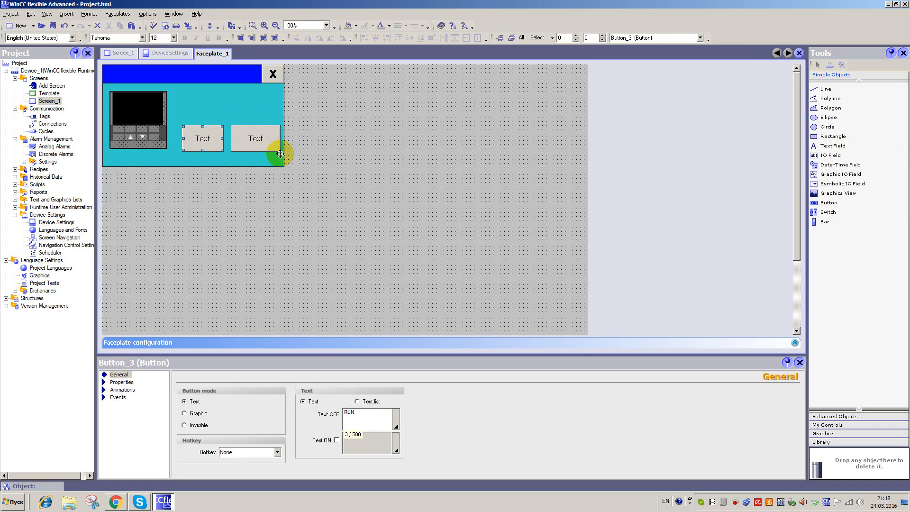
{"action": "left_click", "coordinate": [260, 138]}
{"action": "left_click", "coordinate": [335, 417]}
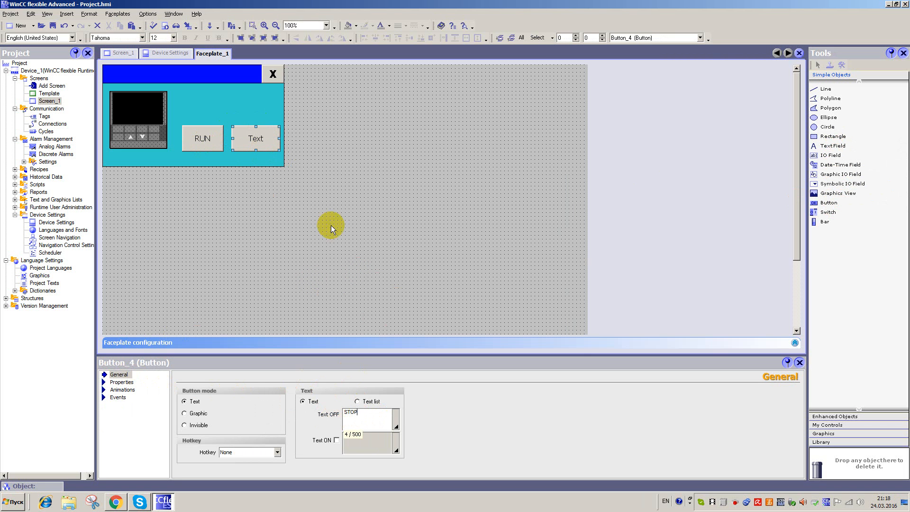
Step: Select the turquoise rectangle, the blue title bar and the RUN, STOP and X buttons together
{"action": "left_click", "coordinate": [254, 110]}
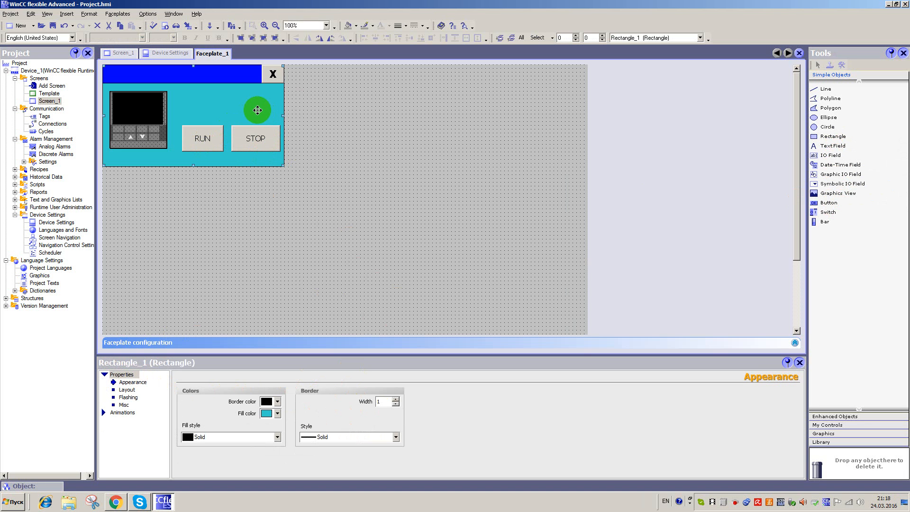
{"action": "left_click_drag", "start_coordinate": [257, 110], "coordinate": [267, 110]}
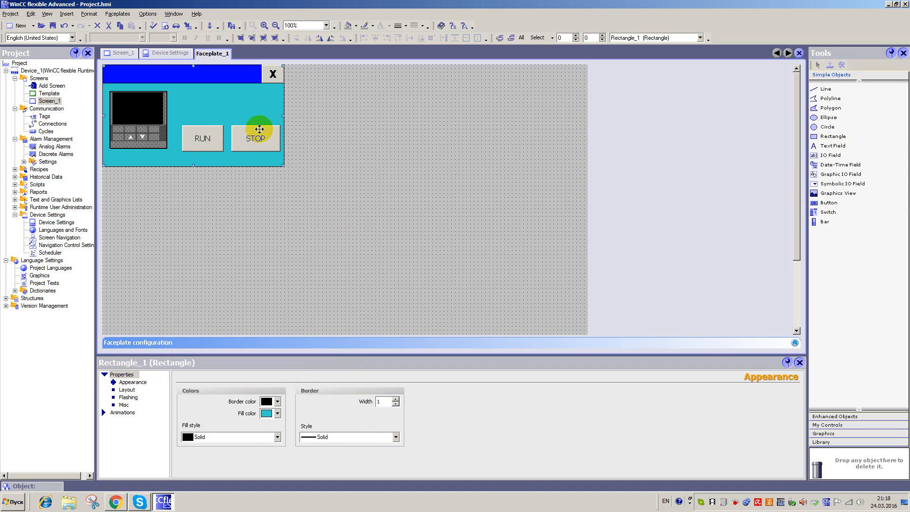
{"action": "left_click", "coordinate": [228, 82]}
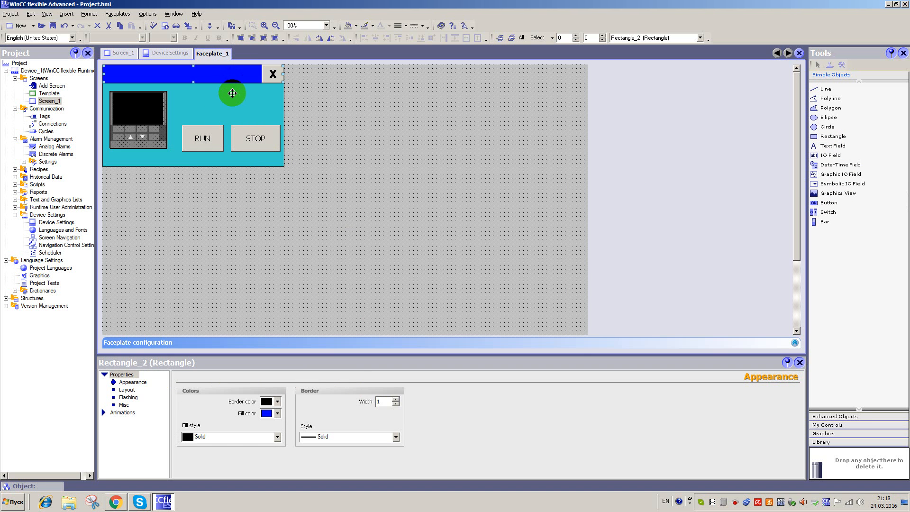
{"action": "left_click", "coordinate": [212, 138], "text": "ctrl"}
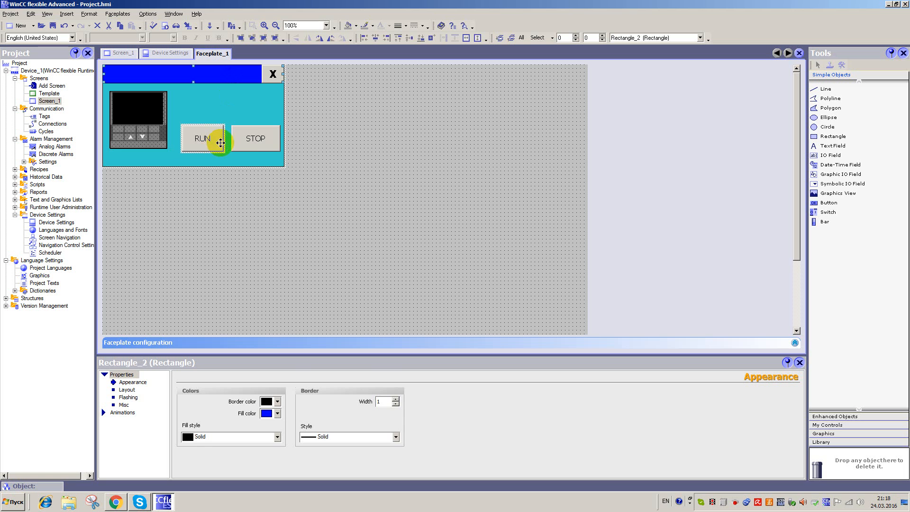
{"action": "left_click", "coordinate": [260, 138], "text": "ctrl"}
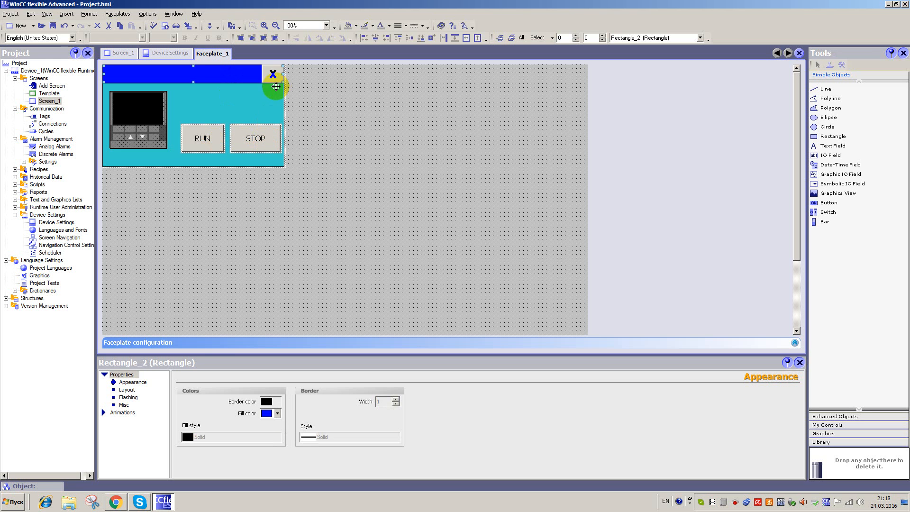
{"action": "left_click", "coordinate": [128, 414]}
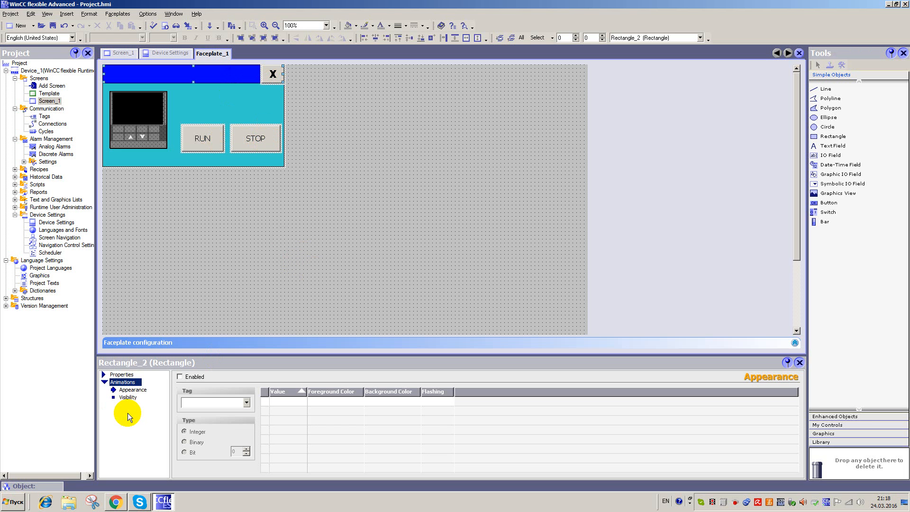
{"action": "left_click", "coordinate": [190, 377]}
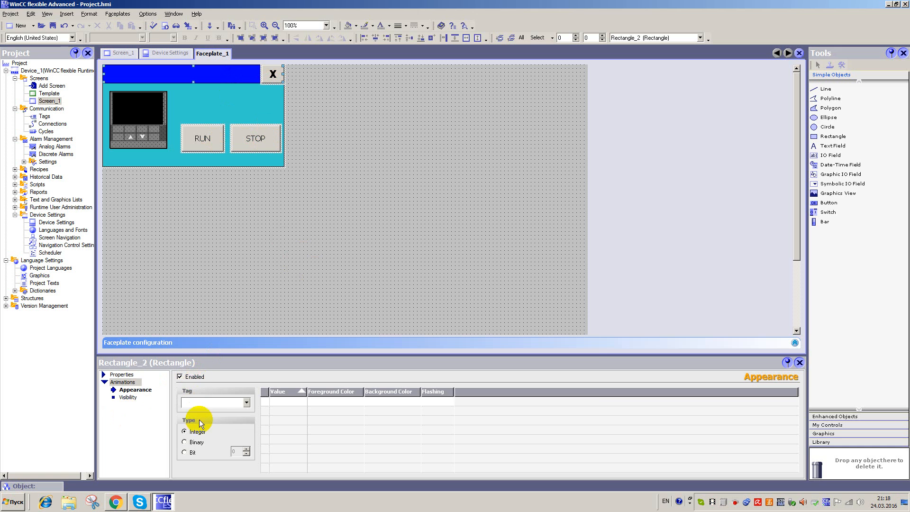
{"action": "left_click", "coordinate": [193, 455]}
{"action": "left_click", "coordinate": [246, 403]}
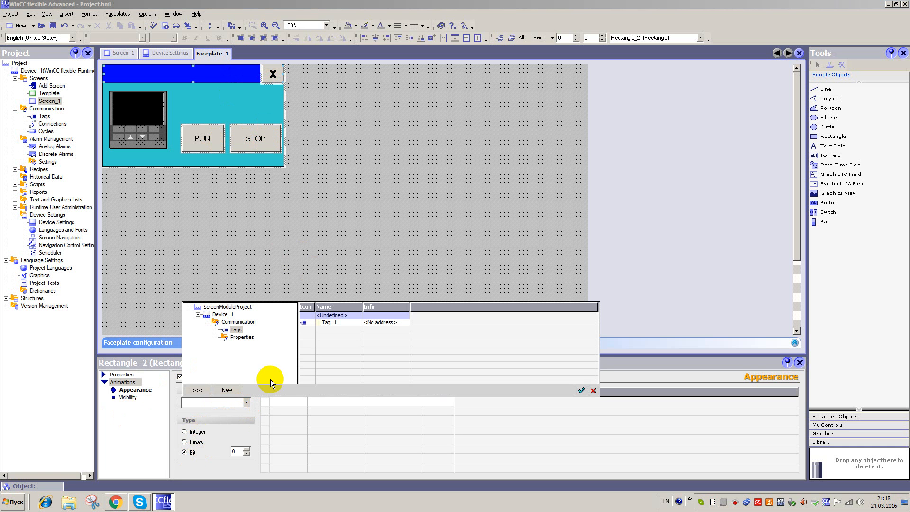
{"action": "double_click", "coordinate": [332, 327]}
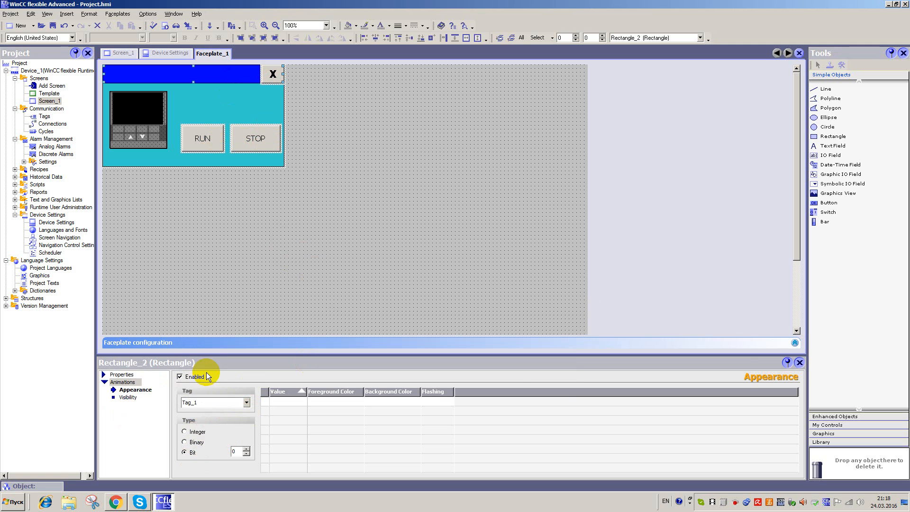
{"action": "left_click", "coordinate": [180, 377]}
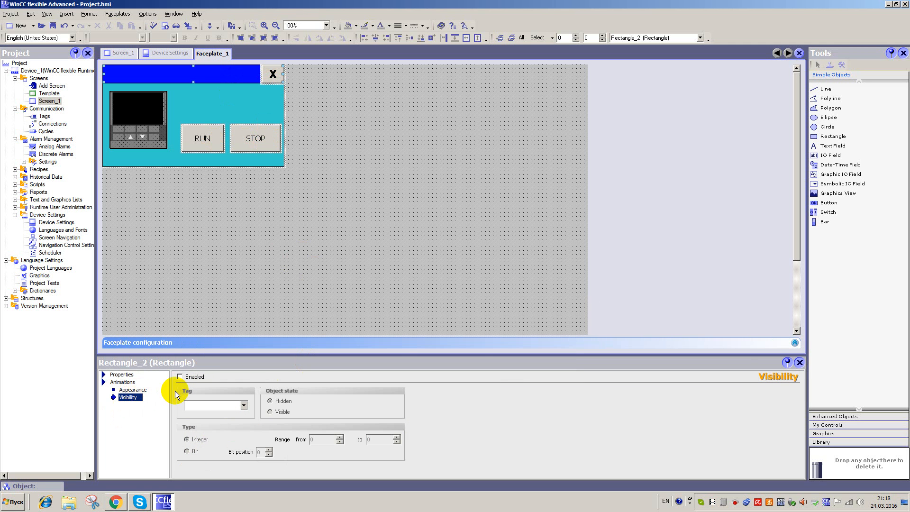
Step: Enable a visibility animation for the selected objects, with object state Visible, tag Tag_1, type Bit and bit position 0
{"action": "left_click", "coordinate": [180, 377]}
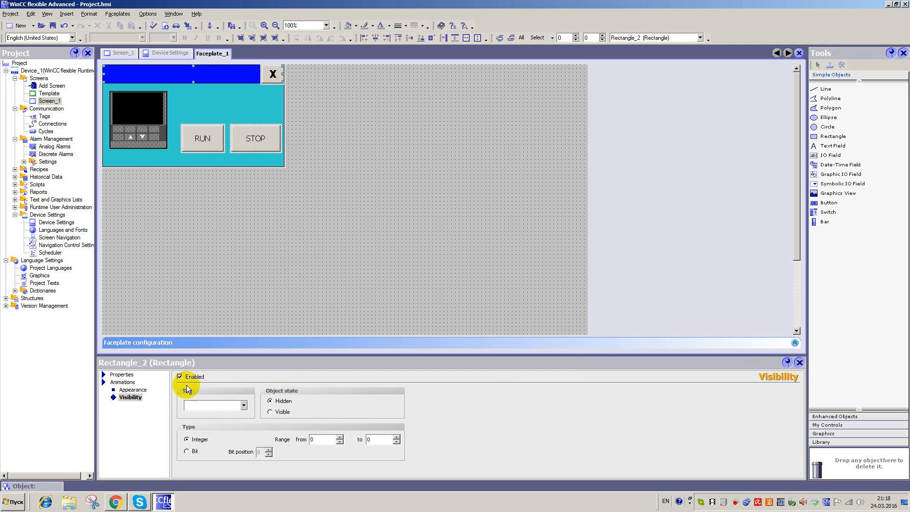
{"action": "left_click", "coordinate": [270, 411]}
{"action": "left_click", "coordinate": [244, 405]}
{"action": "left_click", "coordinate": [332, 325]}
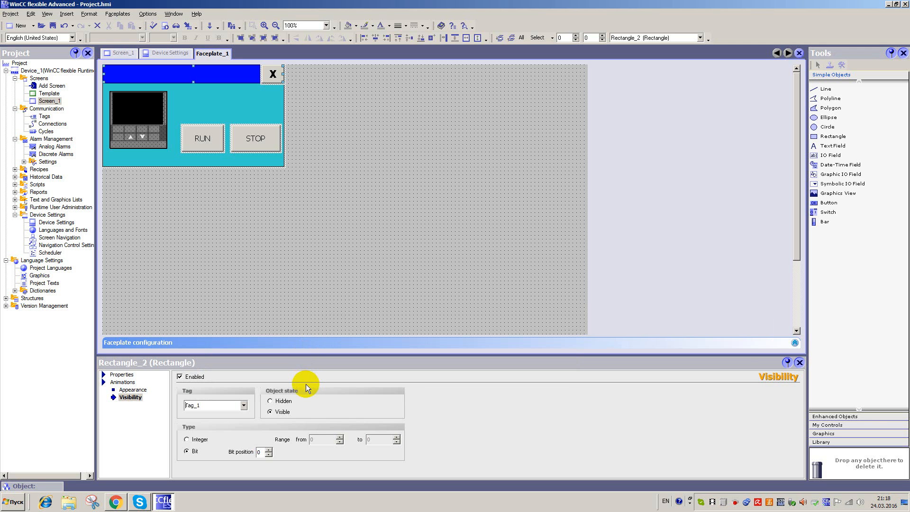
Step: Assign a ResetBit function on Tag_1 to the Click event of the X button
{"action": "left_click", "coordinate": [317, 255]}
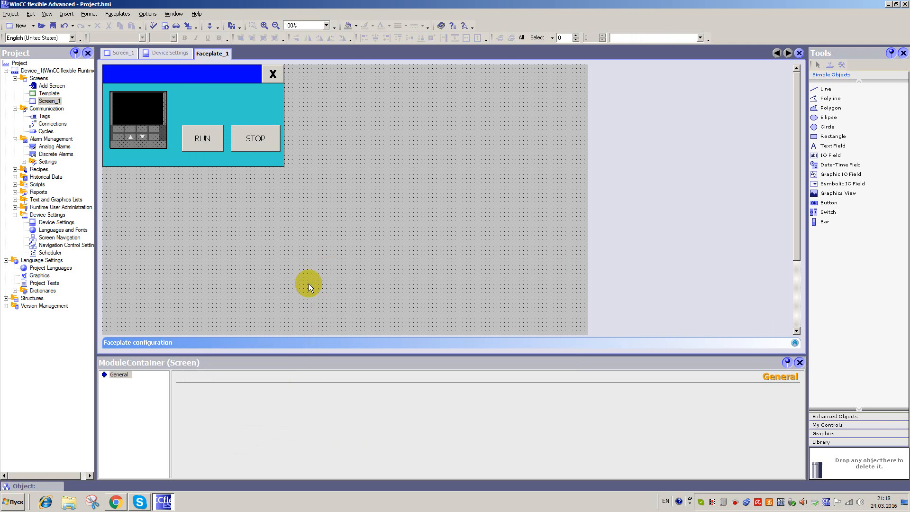
{"action": "left_click", "coordinate": [272, 73]}
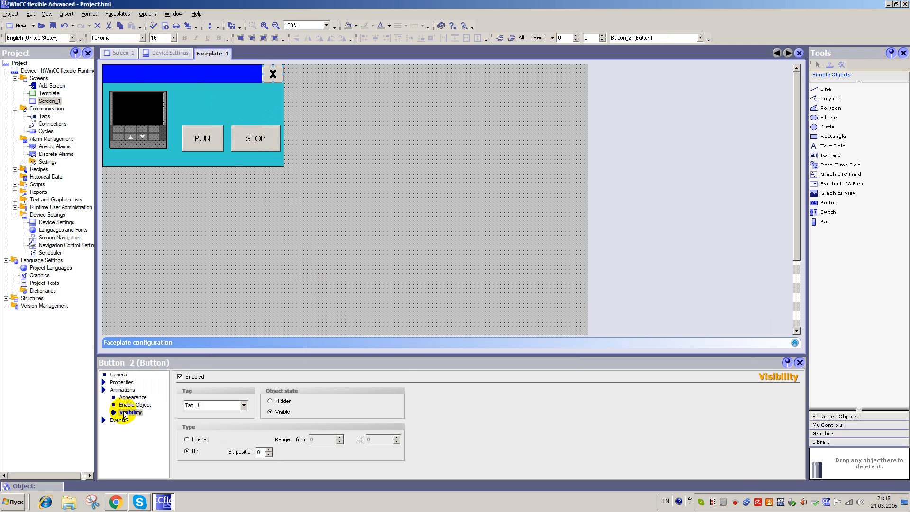
{"action": "left_click", "coordinate": [118, 417]}
{"action": "left_click", "coordinate": [232, 391]}
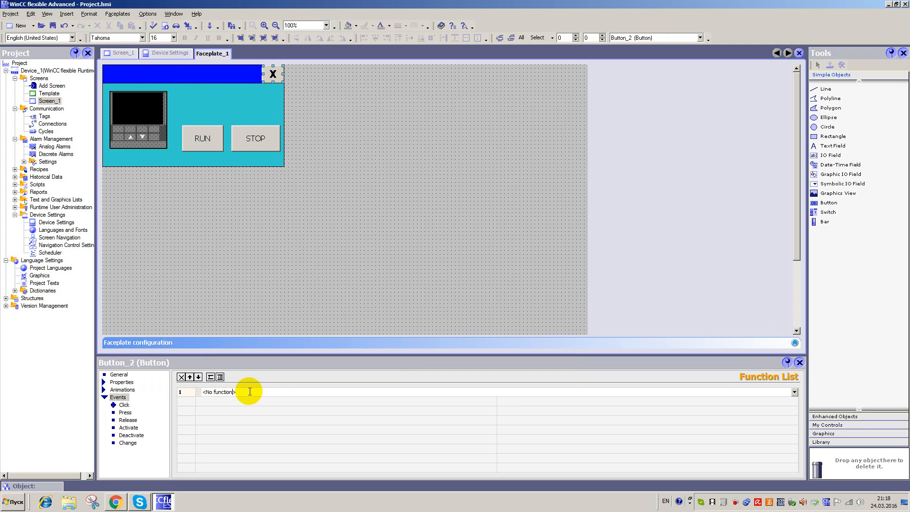
{"action": "left_click_drag", "start_coordinate": [240, 393], "coordinate": [194, 398]}
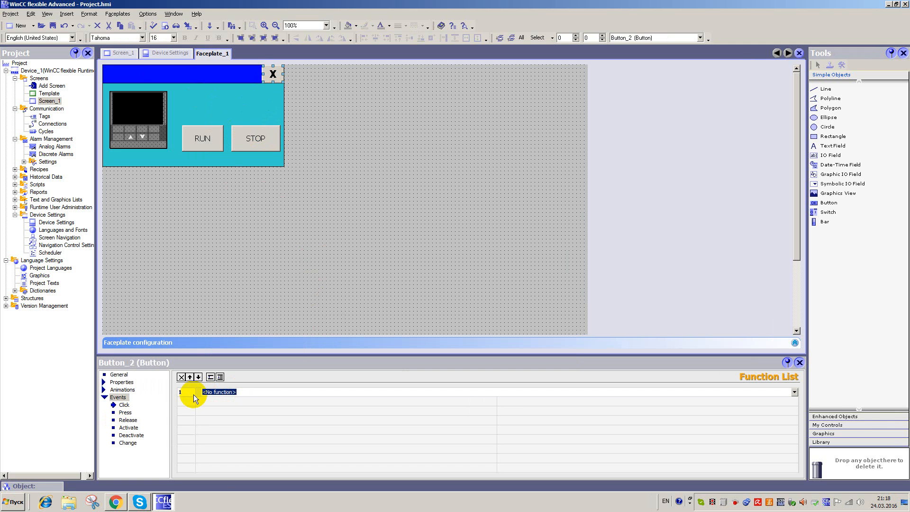
{"action": "type", "text": "reset"}
{"action": "key", "text": "Return"}
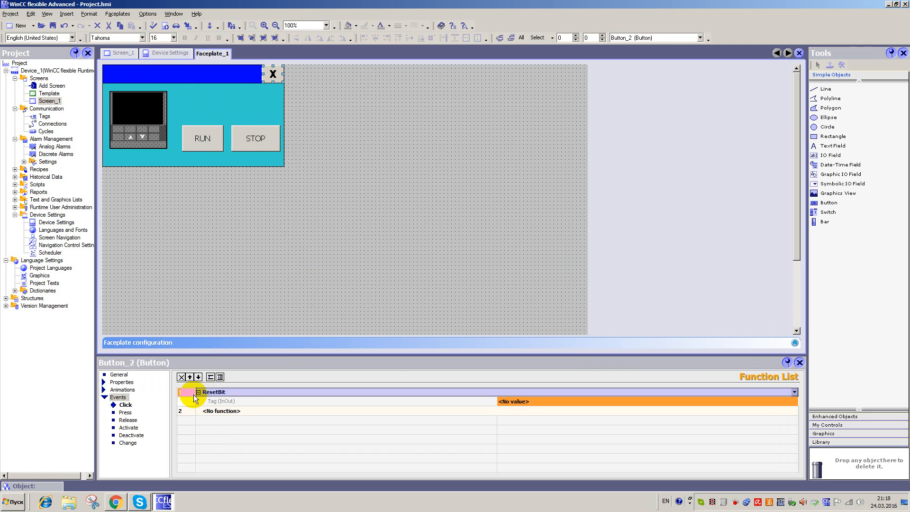
{"action": "left_click", "coordinate": [784, 402]}
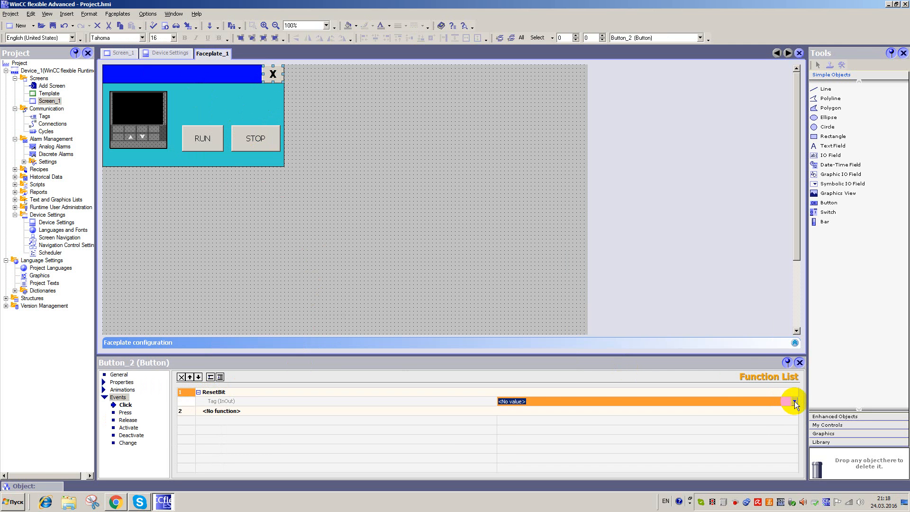
{"action": "left_click", "coordinate": [795, 402]}
{"action": "left_click", "coordinate": [635, 322]}
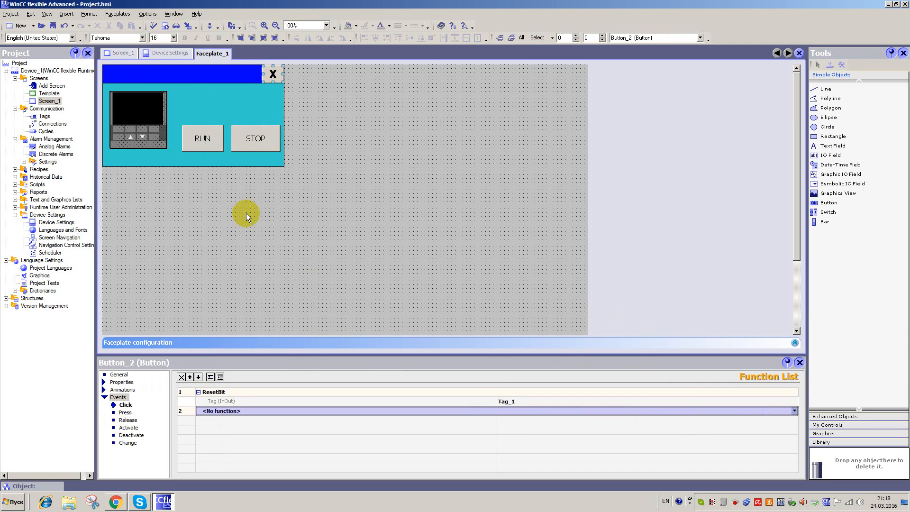
{"action": "left_click", "coordinate": [275, 189]}
Step: Run Screen_1 in the runtime and test opening the pop-up from the controller graphic and closing it with X several times
{"action": "left_click", "coordinate": [126, 53]}
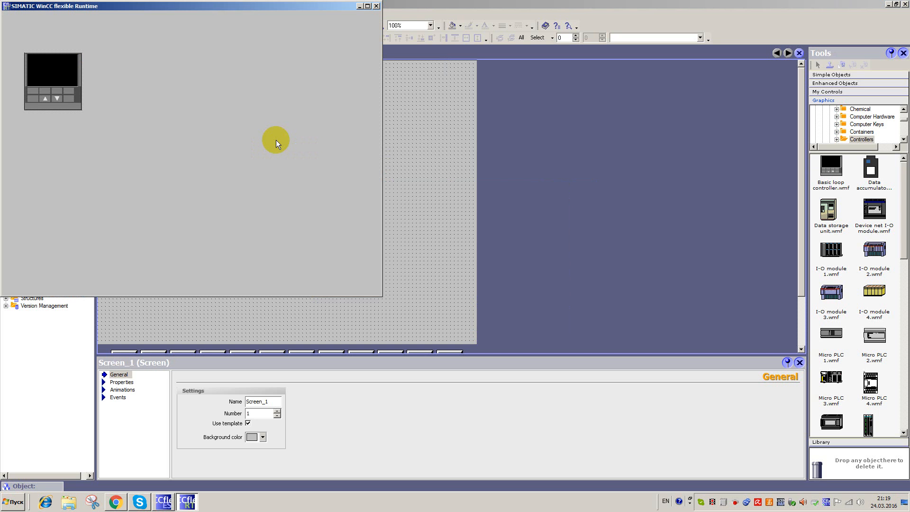
{"action": "left_click", "coordinate": [52, 101]}
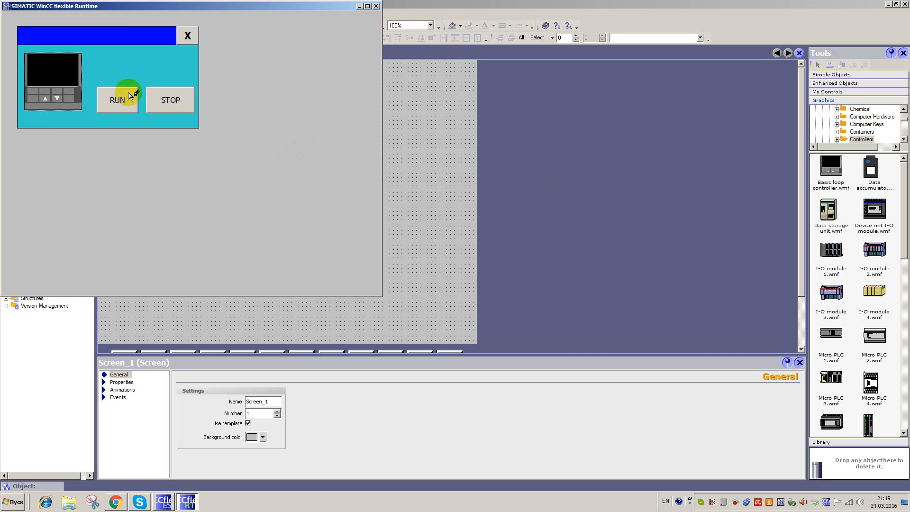
{"action": "left_click", "coordinate": [186, 33]}
{"action": "left_click", "coordinate": [79, 65]}
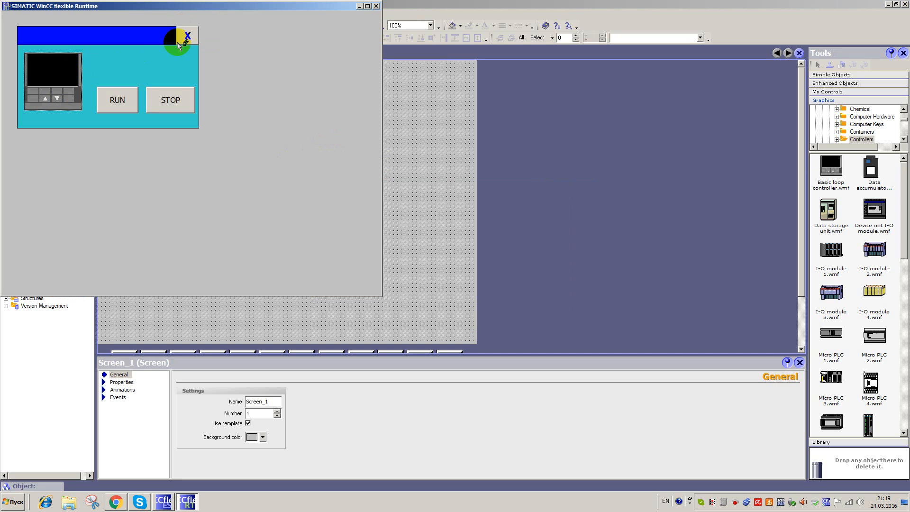
{"action": "left_click", "coordinate": [187, 35]}
{"action": "left_click", "coordinate": [86, 69]}
{"action": "left_click", "coordinate": [188, 36]}
{"action": "left_click", "coordinate": [71, 68]}
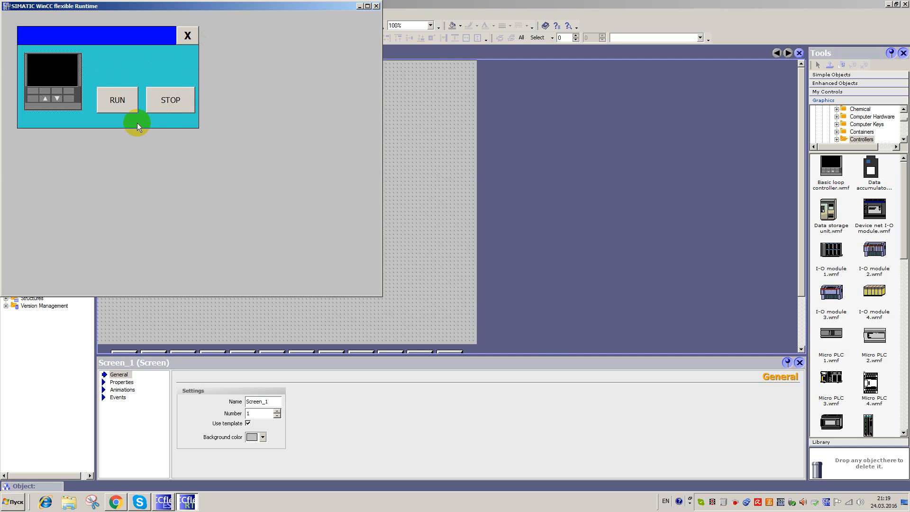
Step: Test the RUN and STOP buttons in the pop-up, close it with X and exit the runtime
{"action": "left_click", "coordinate": [121, 103]}
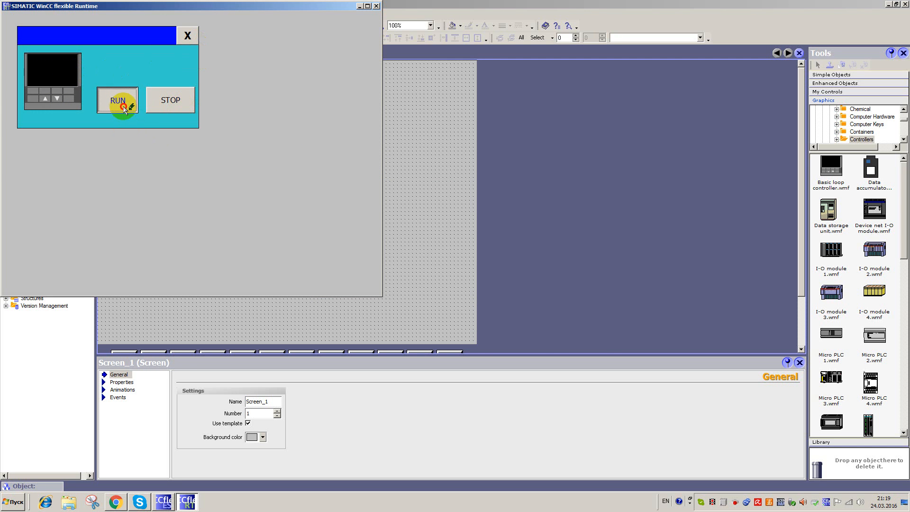
{"action": "left_click", "coordinate": [185, 107]}
{"action": "left_click", "coordinate": [117, 97]}
{"action": "left_click", "coordinate": [188, 36]}
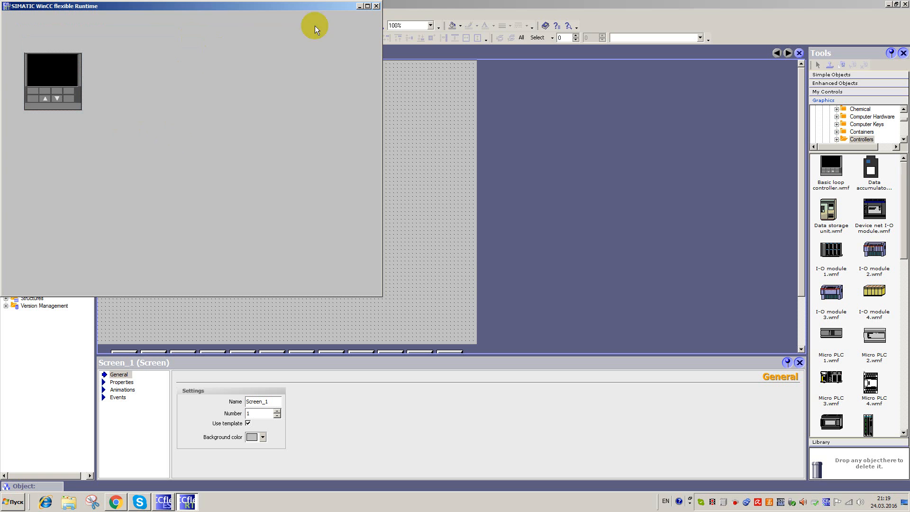
{"action": "left_click", "coordinate": [377, 6]}
Step: Open the faceplate on Screen_1 for editing and display the event interface of its faceplate configuration
{"action": "left_click", "coordinate": [250, 115]}
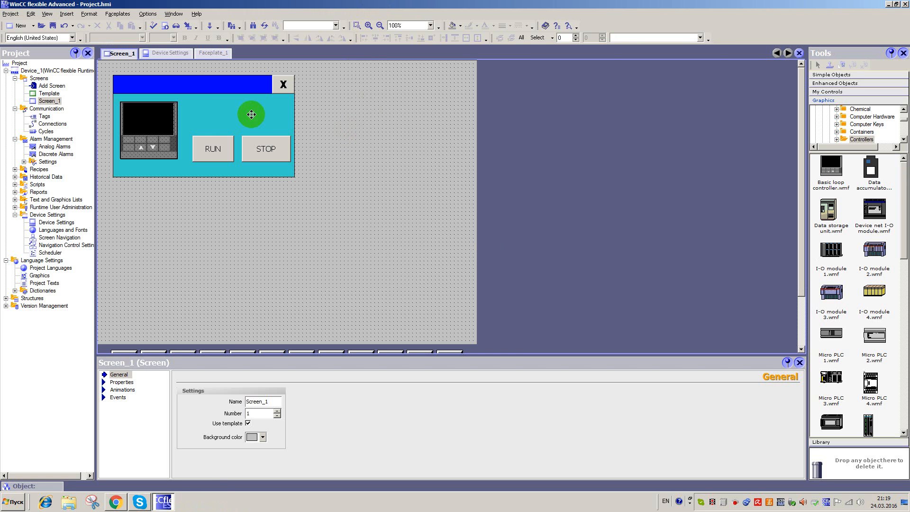
{"action": "right_click", "coordinate": [229, 112]}
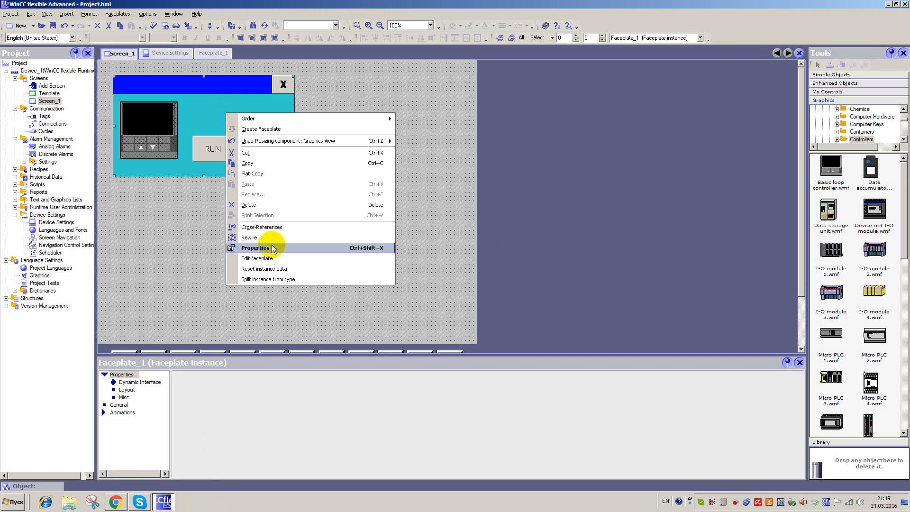
{"action": "left_click", "coordinate": [267, 258]}
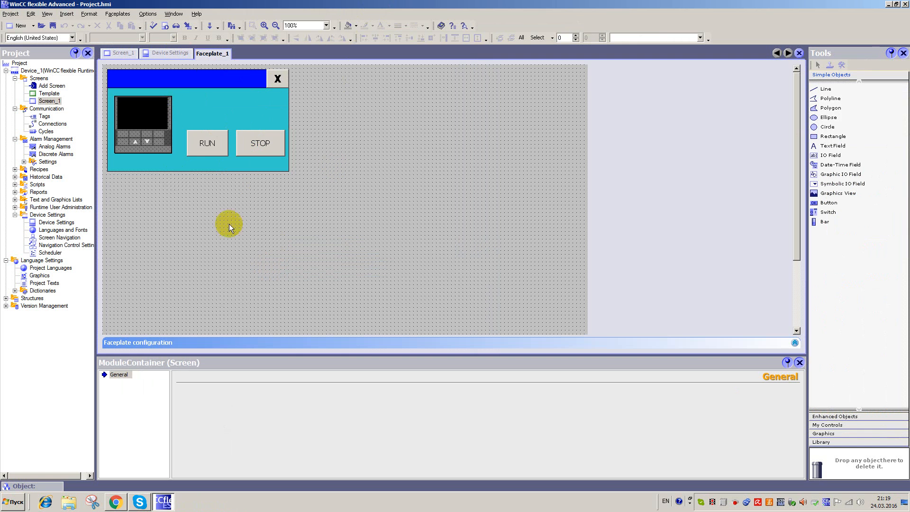
{"action": "left_click", "coordinate": [799, 362]}
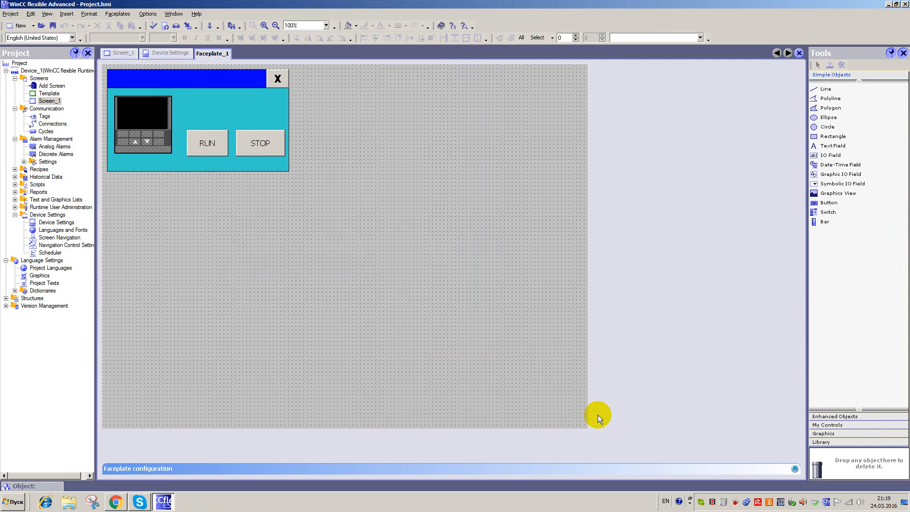
{"action": "left_click", "coordinate": [795, 468]}
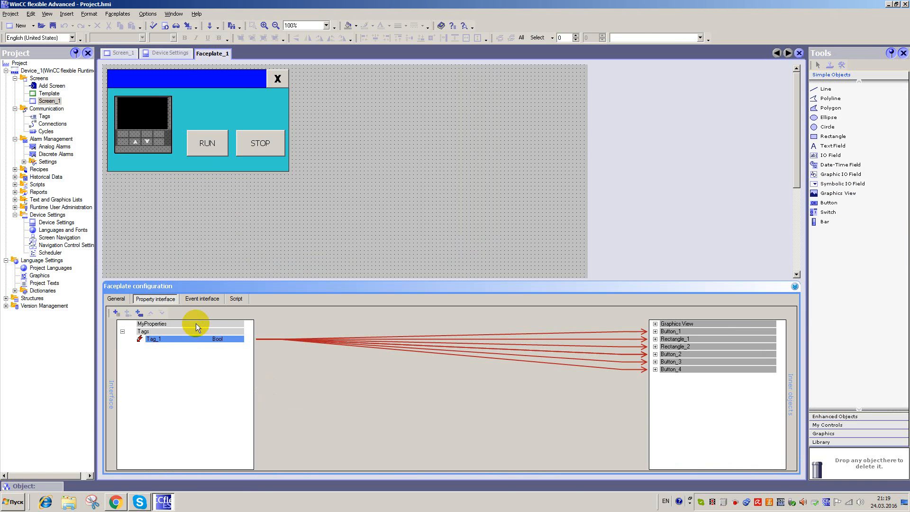
{"action": "left_click", "coordinate": [203, 299]}
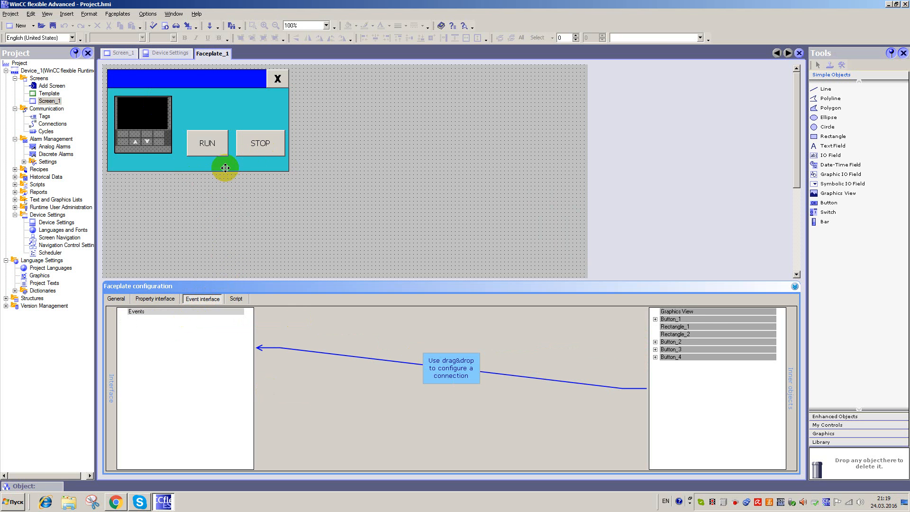
Step: Connect the RUN button's Click event to the faceplate's event interface and name the interface event c_Run
{"action": "left_click", "coordinate": [223, 139]}
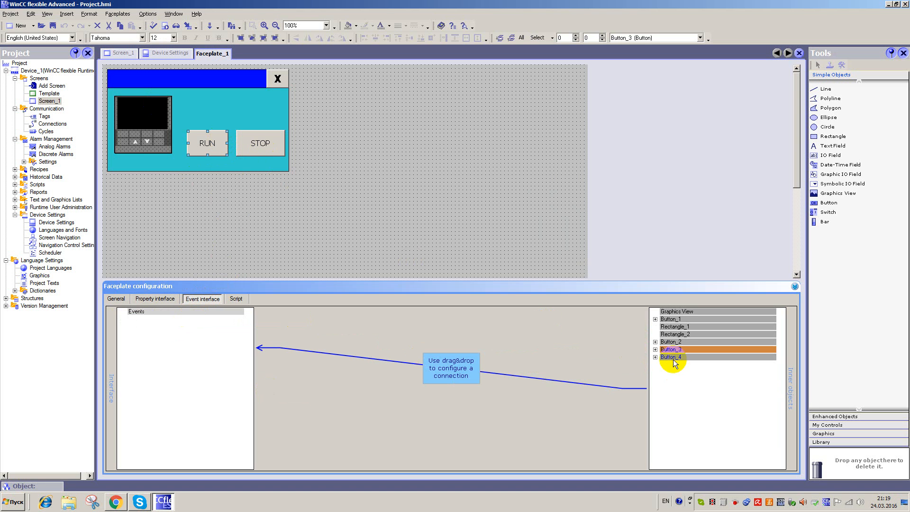
{"action": "left_click", "coordinate": [655, 349]}
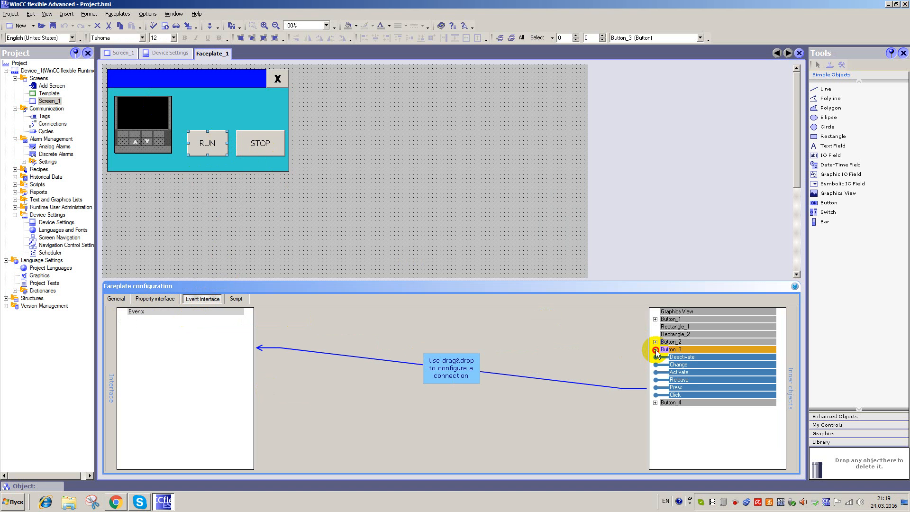
{"action": "left_click", "coordinate": [677, 397]}
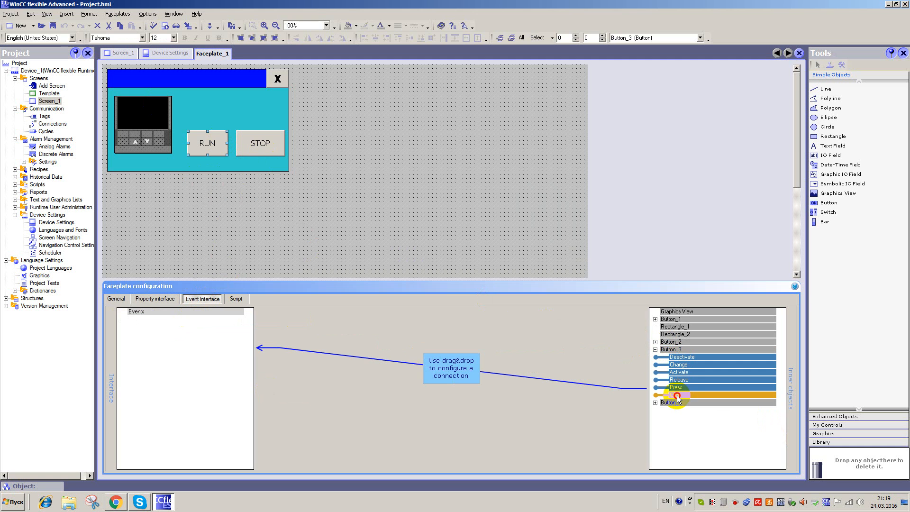
{"action": "left_click_drag", "start_coordinate": [677, 396], "coordinate": [166, 350]}
{"action": "left_click", "coordinate": [123, 312]}
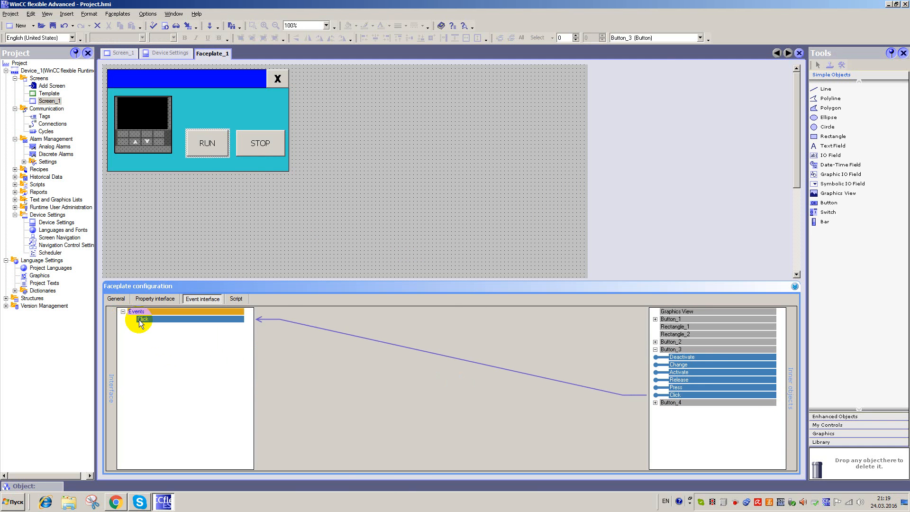
{"action": "left_click", "coordinate": [152, 324]}
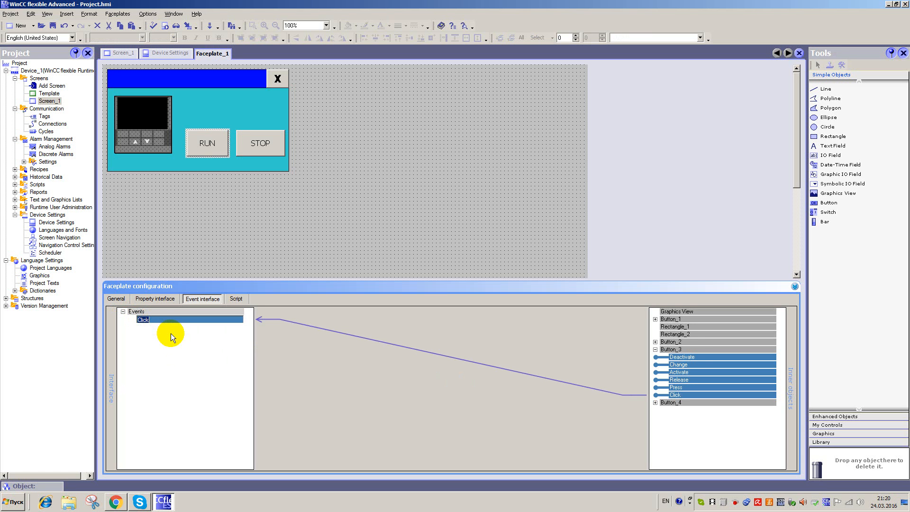
{"action": "type", "text": "c_Run"}
{"action": "key", "text": "Return"}
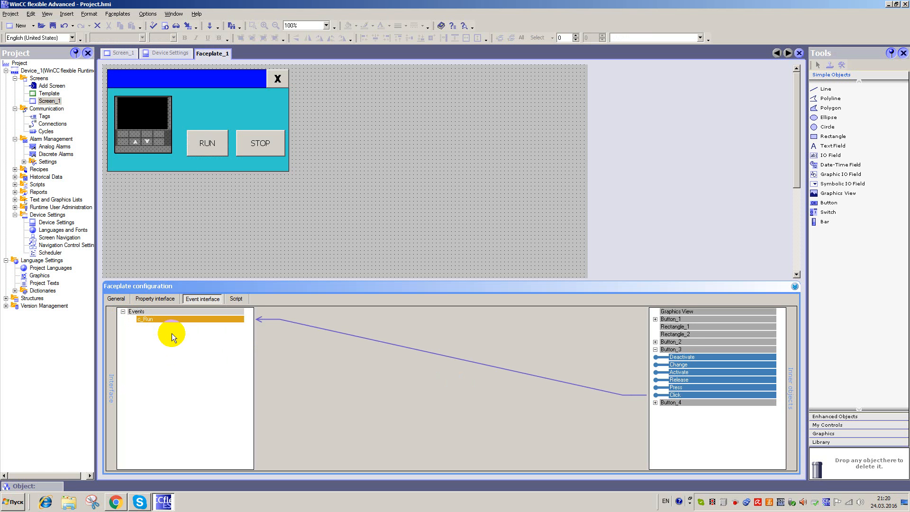
Step: Connect the STOP button's Click event to the event interface, name it c_Stop and collapse the faceplate configuration
{"action": "left_click", "coordinate": [277, 151]}
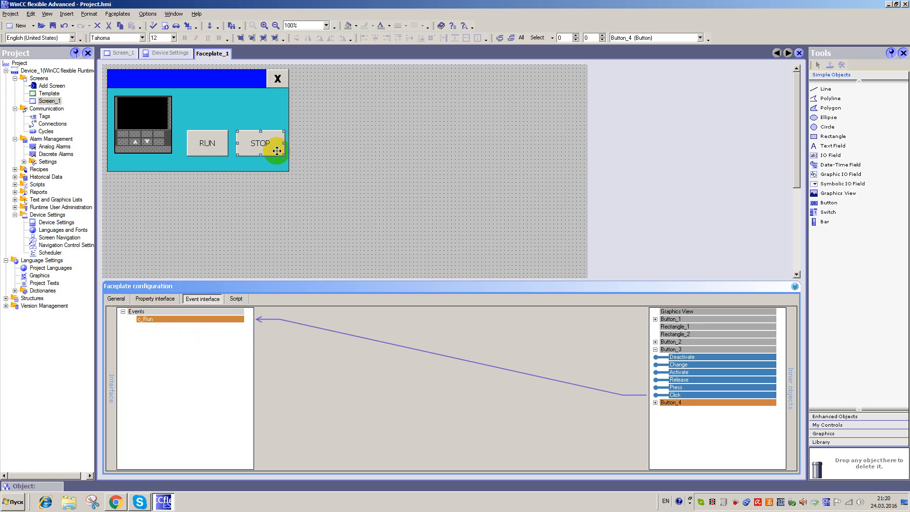
{"action": "left_click", "coordinate": [655, 403]}
{"action": "left_click_drag", "start_coordinate": [677, 453], "coordinate": [192, 332]}
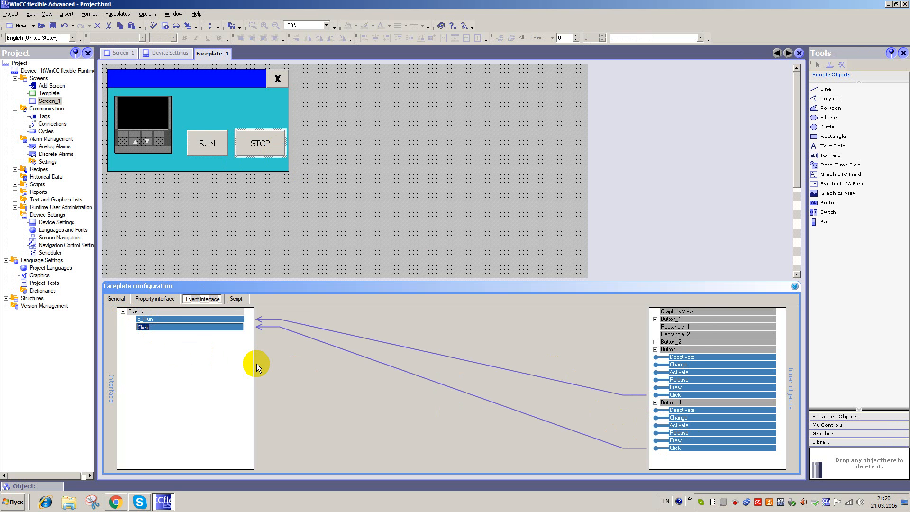
{"action": "type", "text": "c_Stop"}
{"action": "left_click", "coordinate": [192, 359]}
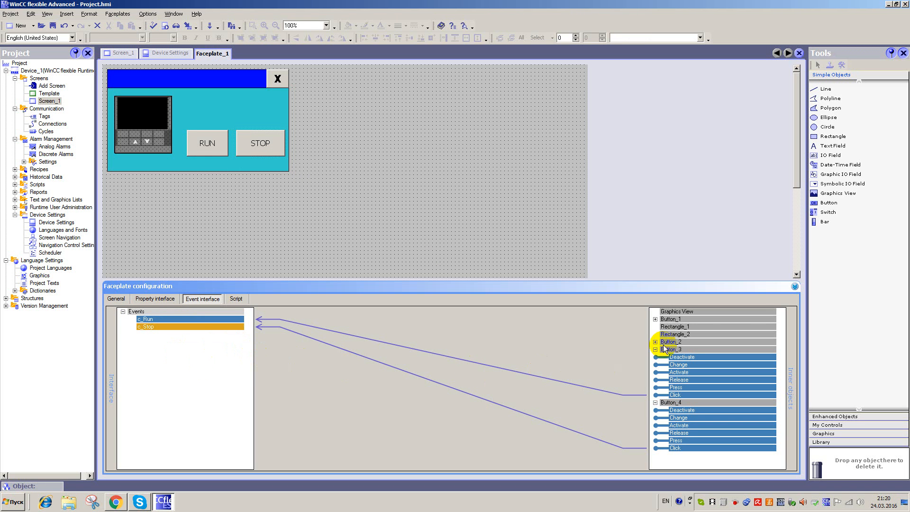
{"action": "left_click", "coordinate": [795, 287]}
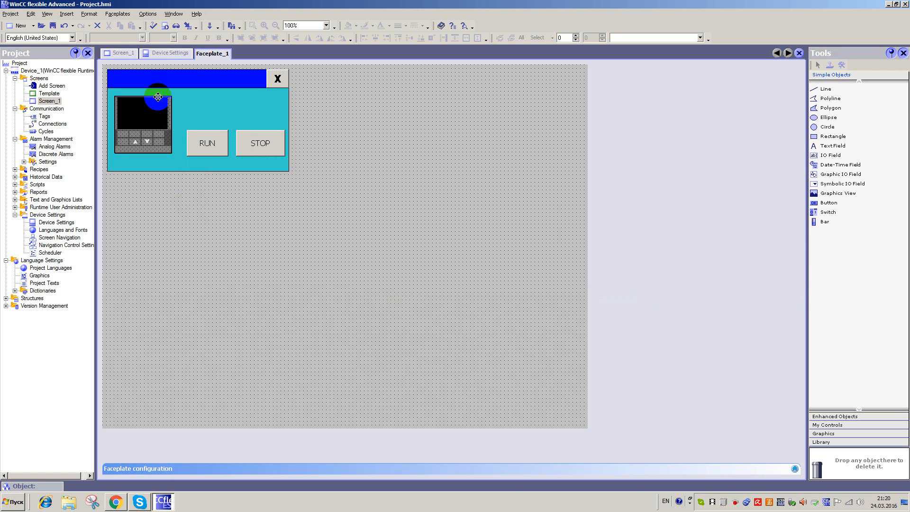
Step: Check the events offered by the faceplate instance on Screen_1, then close its properties
{"action": "left_click", "coordinate": [125, 52]}
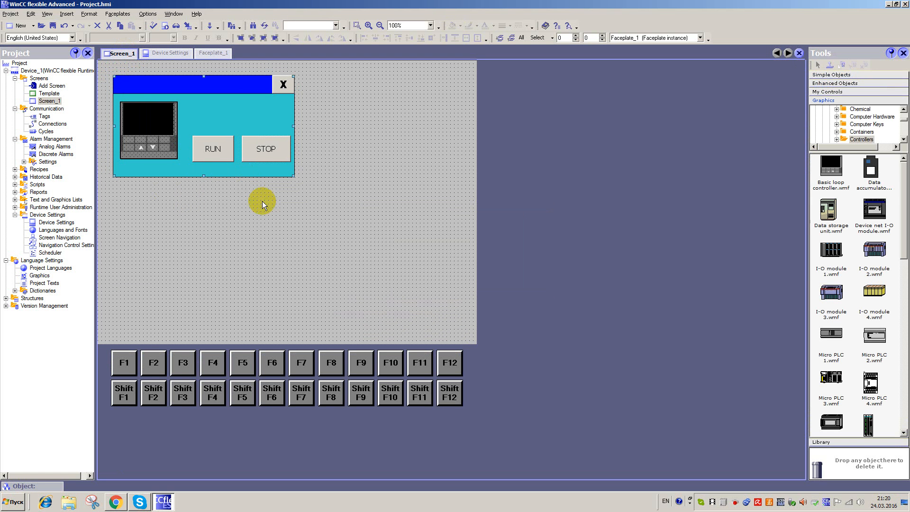
{"action": "double_click", "coordinate": [228, 127]}
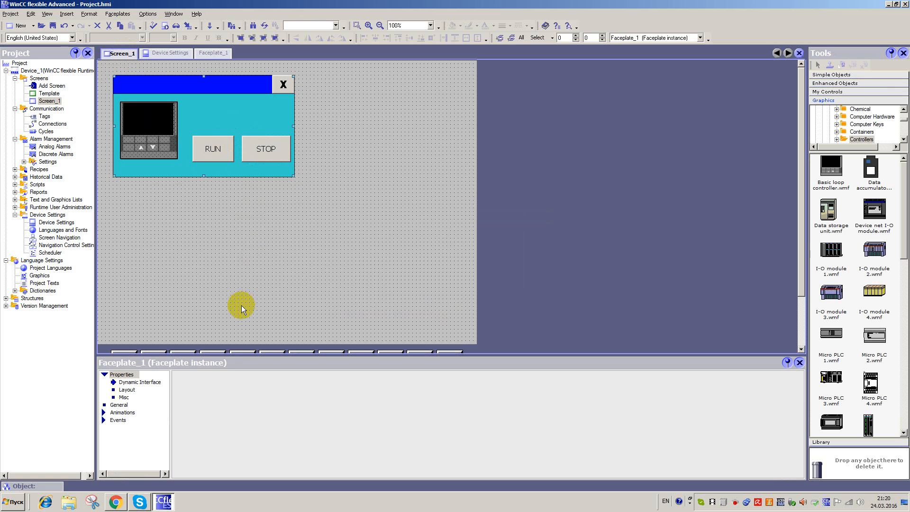
{"action": "left_click", "coordinate": [119, 420]}
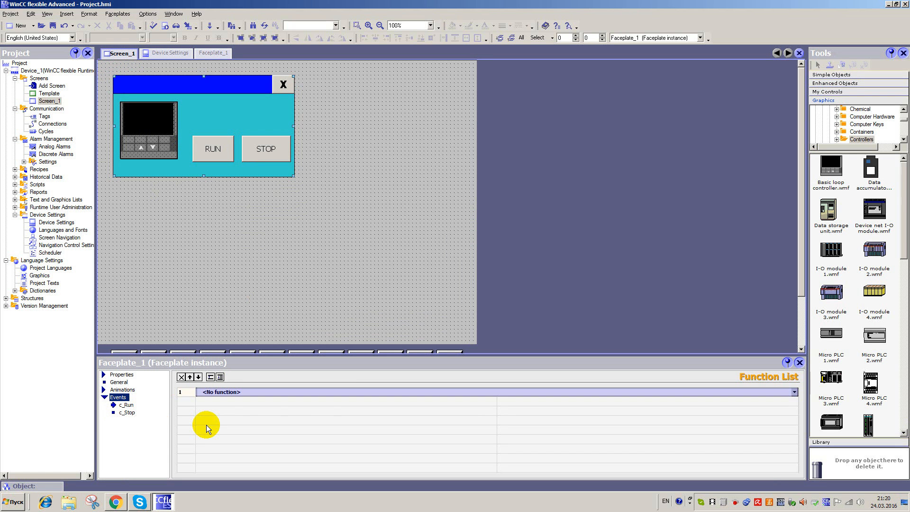
{"action": "left_click", "coordinate": [799, 363]}
Step: Restore the WinCC flexible window to a smaller size, move it aside on the desktop and start SIMATIC Manager
{"action": "double_click", "coordinate": [463, 4]}
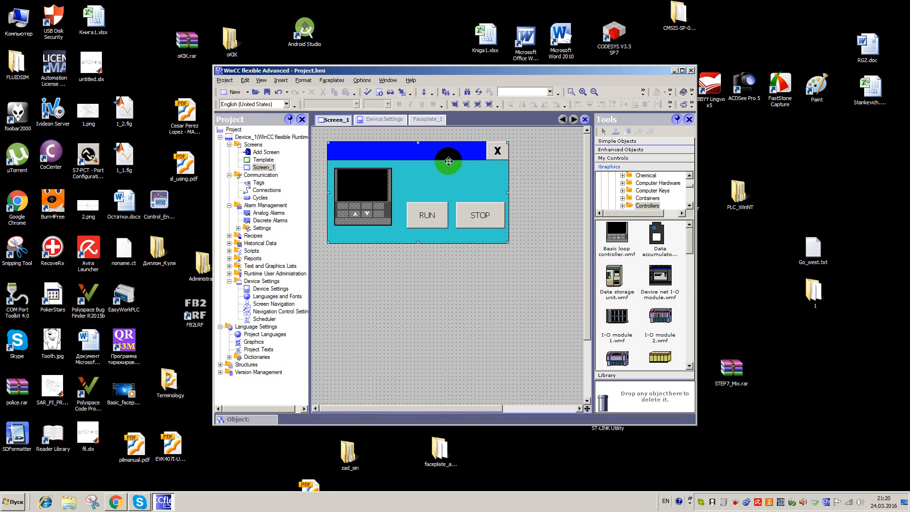
{"action": "left_click_drag", "start_coordinate": [448, 71], "coordinate": [503, 109]}
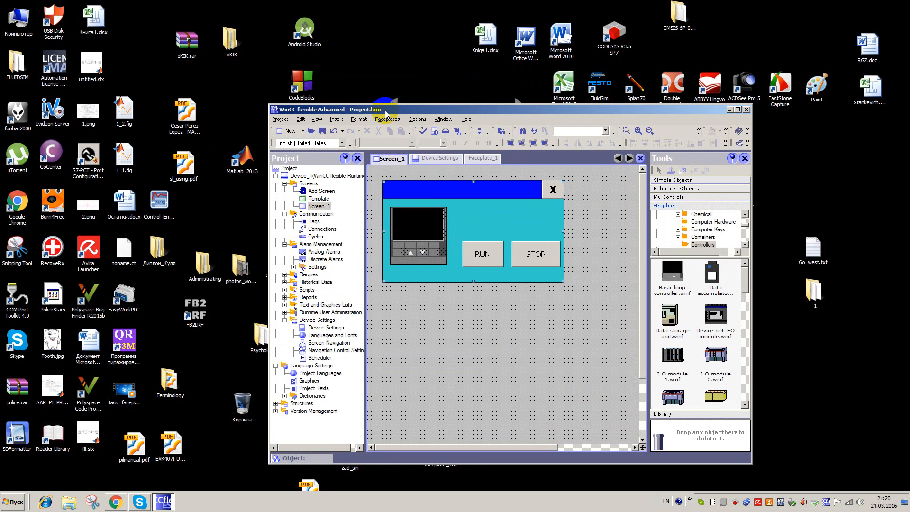
{"action": "left_click_drag", "start_coordinate": [385, 113], "coordinate": [531, 93]}
{"action": "left_click", "coordinate": [320, 175]}
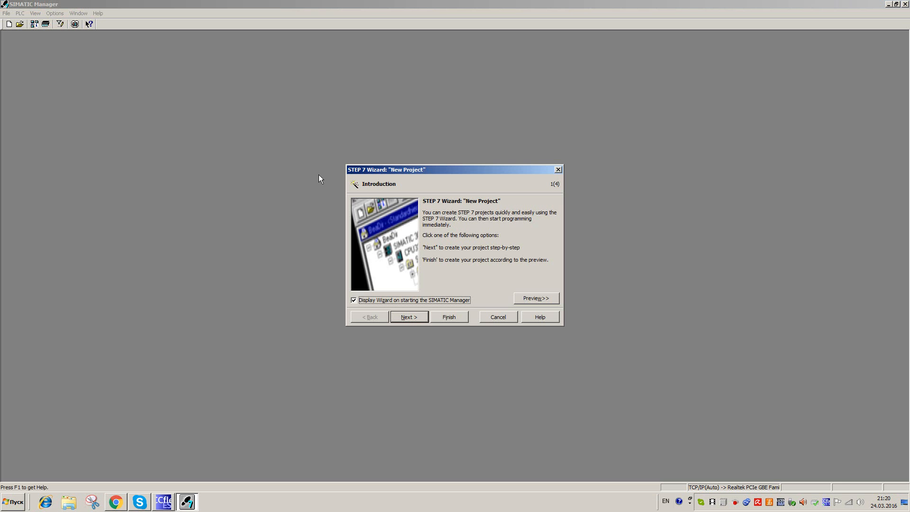
Step: Dismiss the New Project wizard, close the already open project window and create a new STEP 7 project named FAA
{"action": "left_click", "coordinate": [512, 317]}
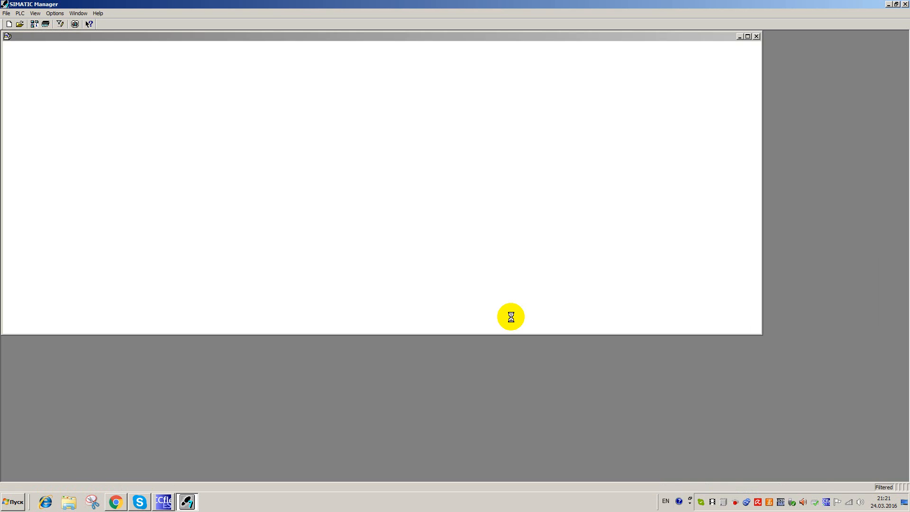
{"action": "left_click", "coordinate": [757, 37]}
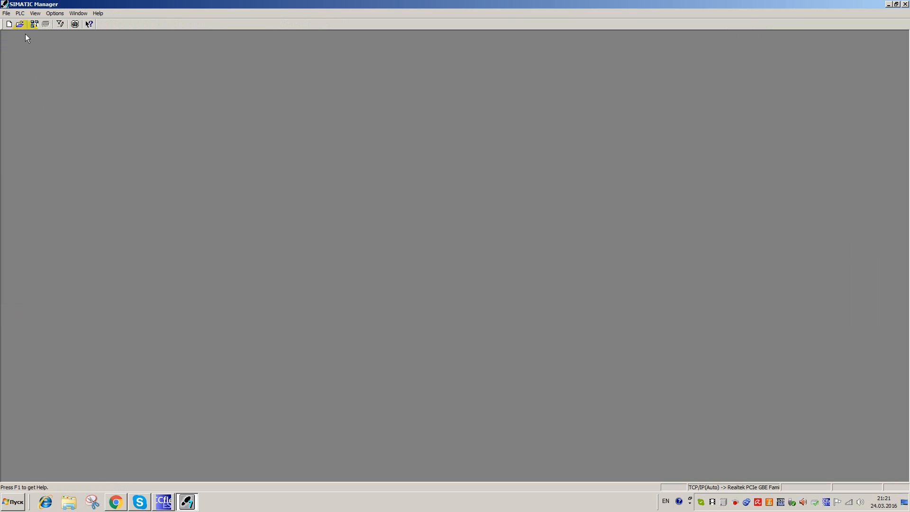
{"action": "left_click", "coordinate": [6, 13]}
{"action": "left_click", "coordinate": [21, 20]}
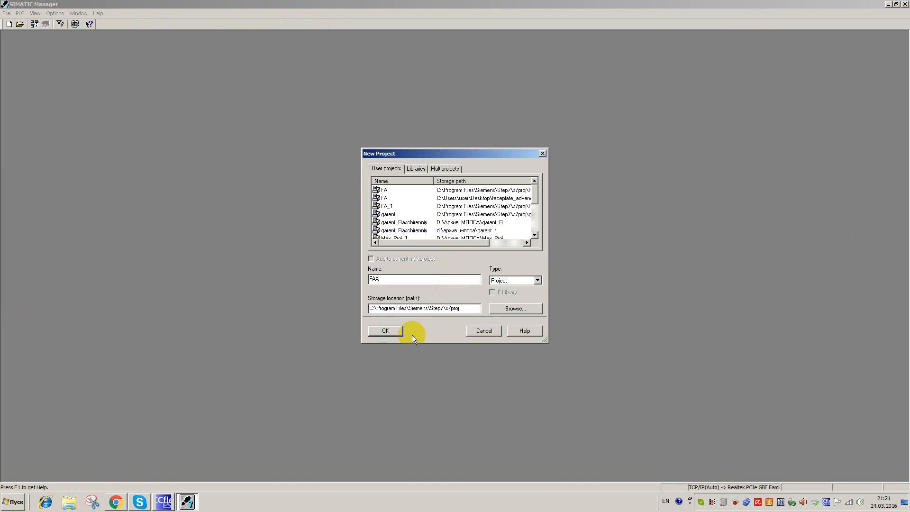
{"action": "left_click", "coordinate": [393, 331]}
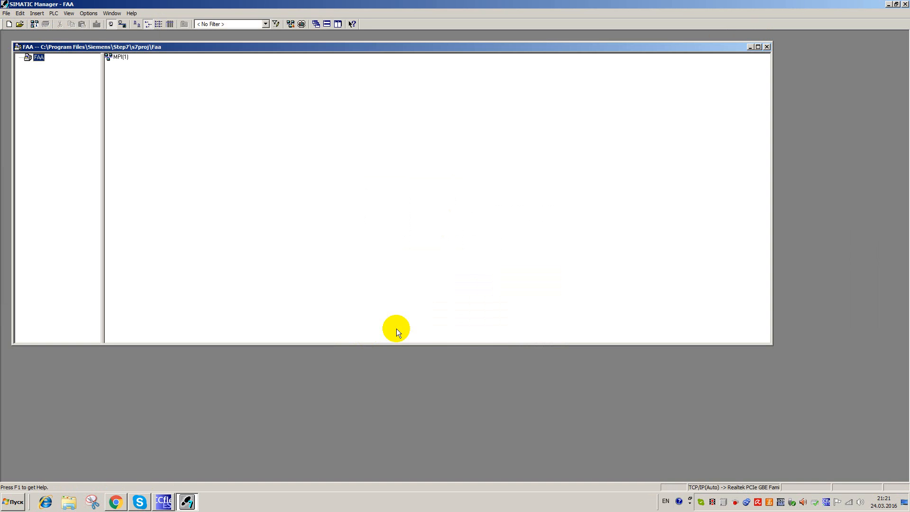
Step: Insert a SIMATIC 300 station into the FAA project and open its hardware configuration
{"action": "right_click", "coordinate": [39, 60]}
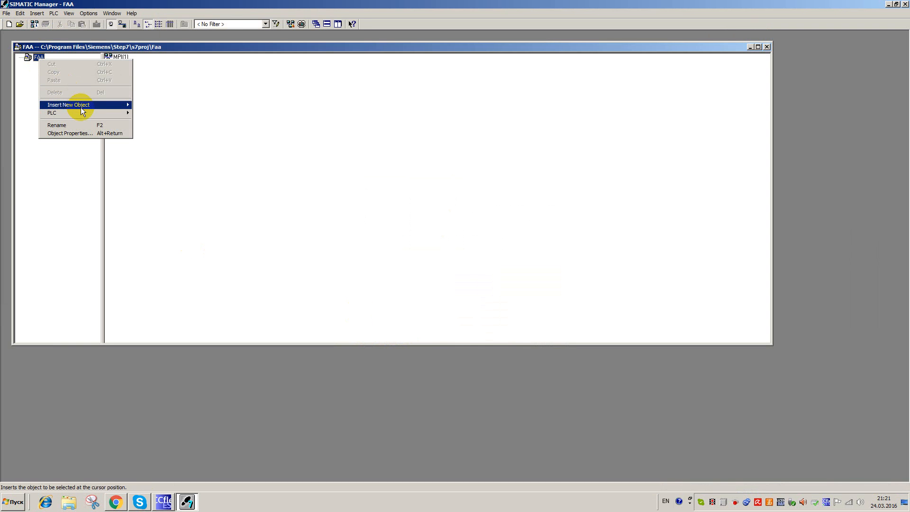
{"action": "mouse_move", "coordinate": [80, 106]}
{"action": "left_click", "coordinate": [163, 113]}
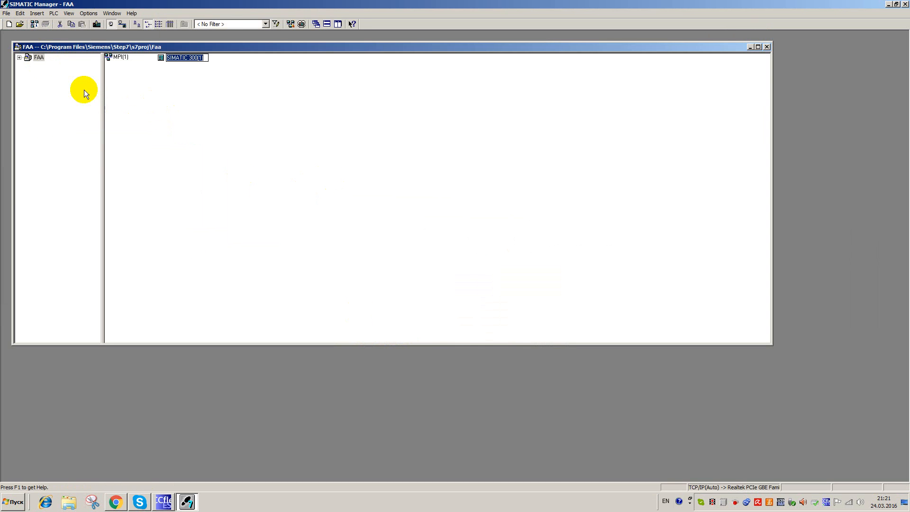
{"action": "left_click", "coordinate": [18, 57]}
{"action": "left_click", "coordinate": [37, 65]}
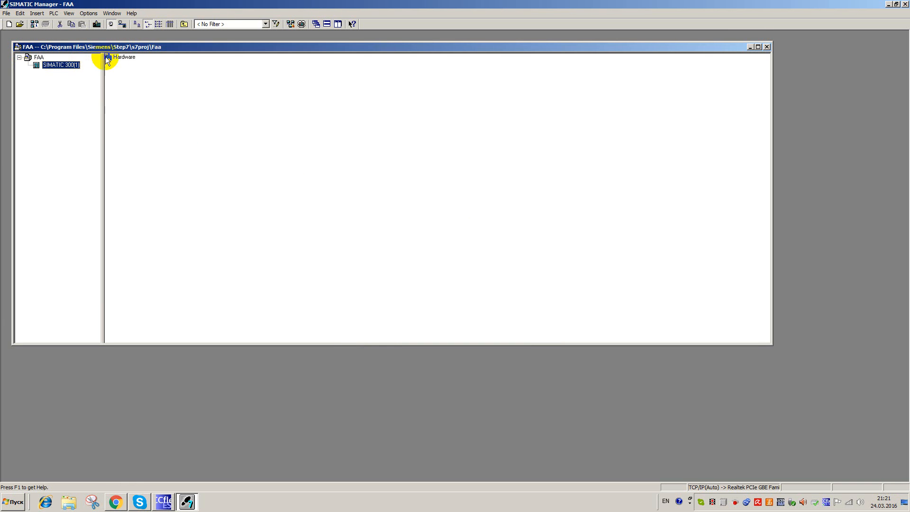
{"action": "double_click", "coordinate": [121, 58]}
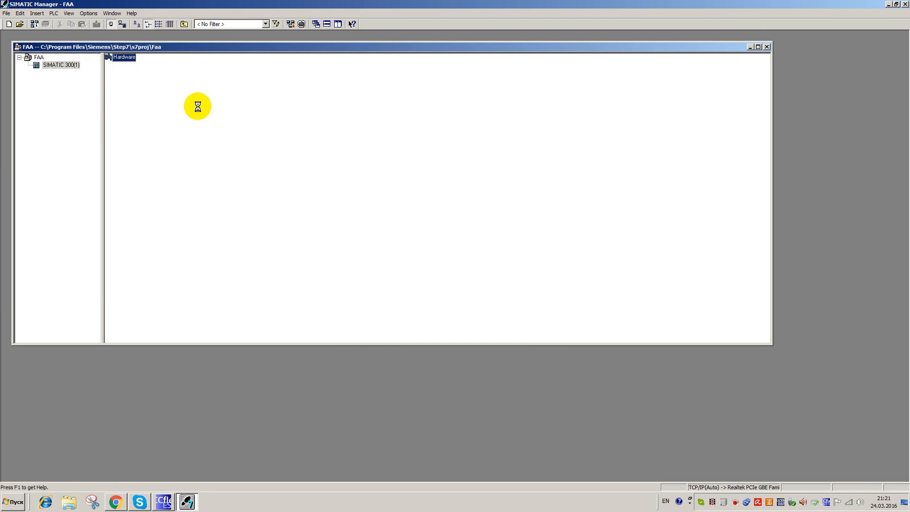
Step: Insert a SIMATIC 300 rail from RACK-300 into the station configuration and enlarge the rack table to show all slots
{"action": "right_click", "coordinate": [189, 152]}
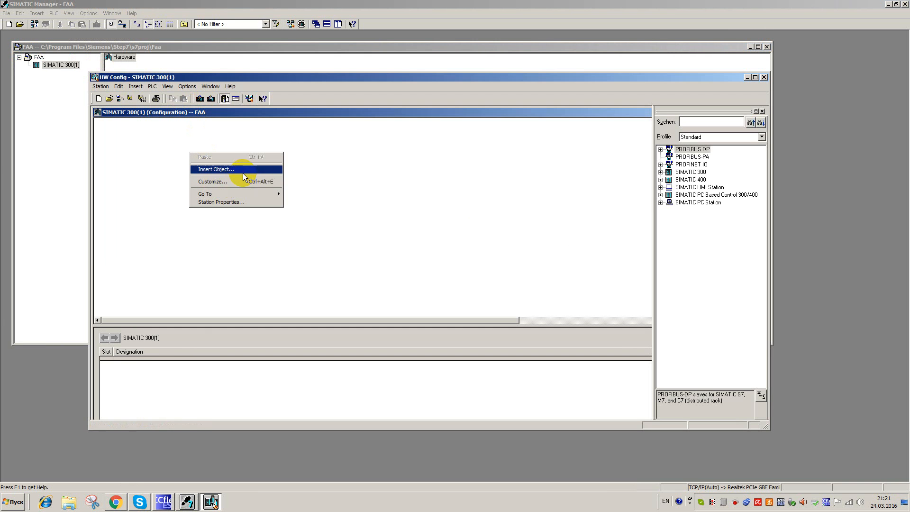
{"action": "left_click", "coordinate": [242, 172]}
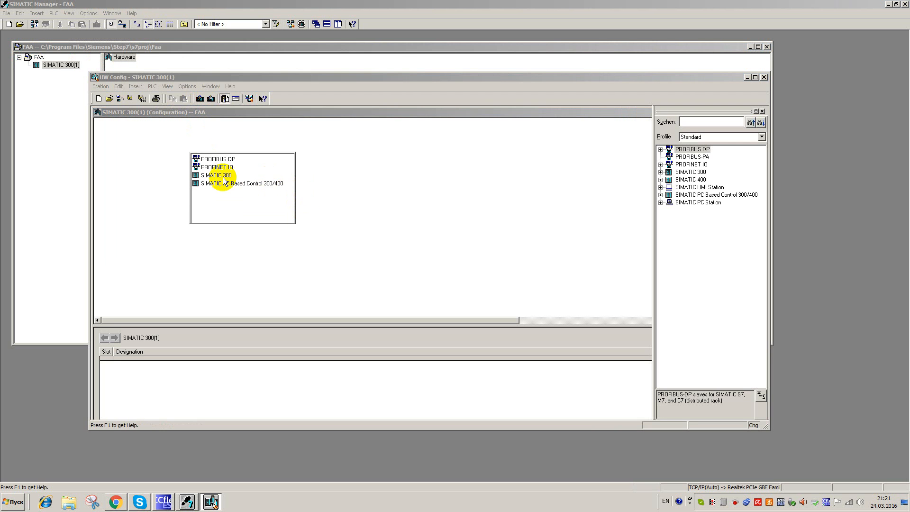
{"action": "mouse_move", "coordinate": [217, 178]}
{"action": "mouse_move", "coordinate": [238, 199]}
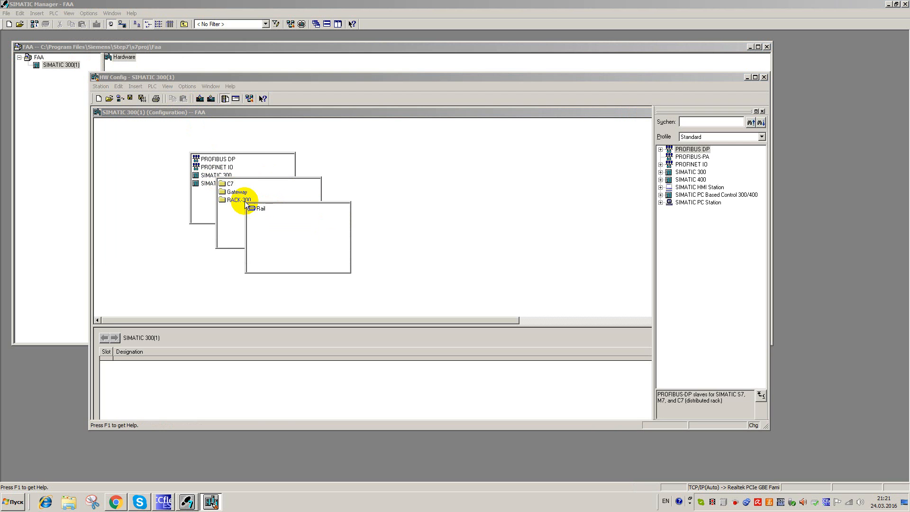
{"action": "left_click", "coordinate": [261, 209]}
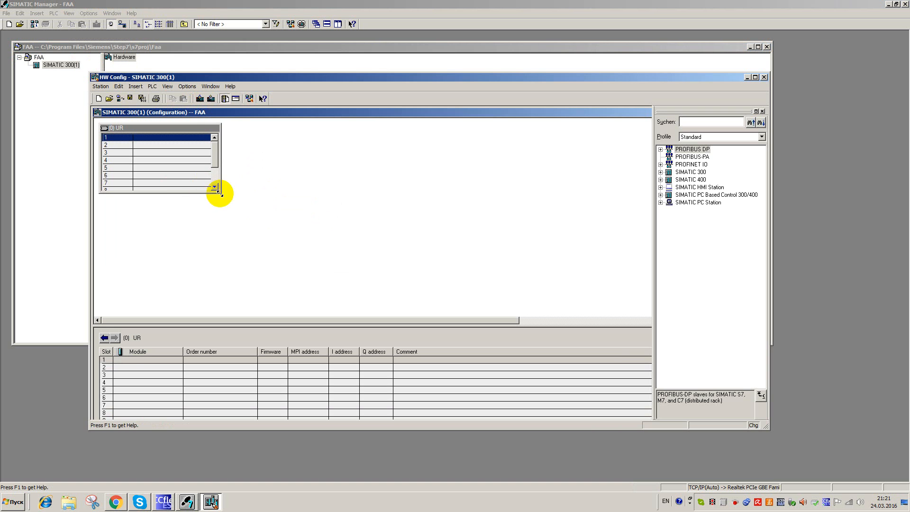
{"action": "left_click_drag", "start_coordinate": [220, 191], "coordinate": [625, 293]}
Step: Place the CPU 313C-2 DP, version 6ES7 313-6CE00-0AB0, from the hardware catalog in slot 2 of the rack
{"action": "left_click", "coordinate": [661, 172]}
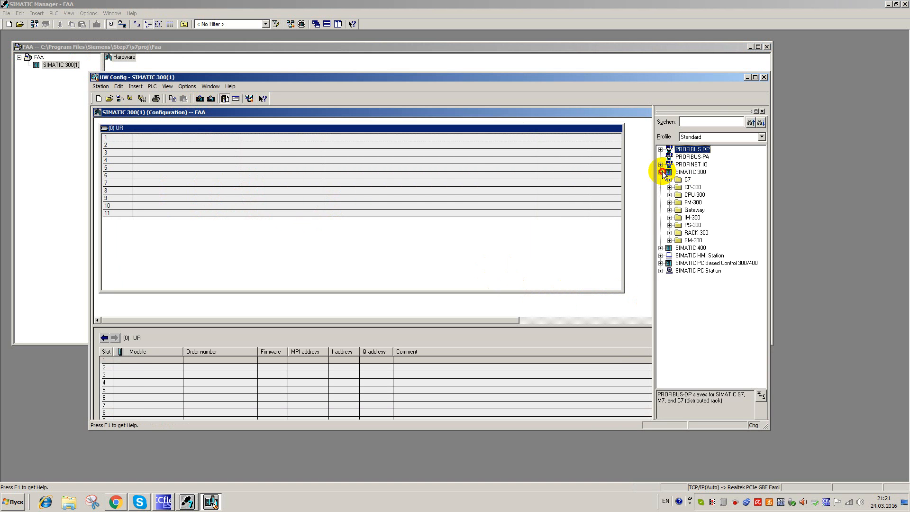
{"action": "left_click", "coordinate": [694, 194]}
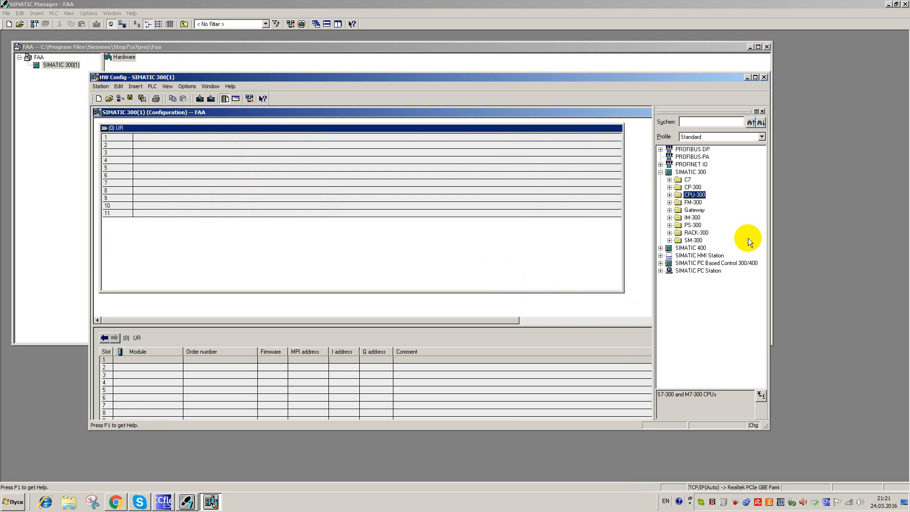
{"action": "key", "text": "Right"}
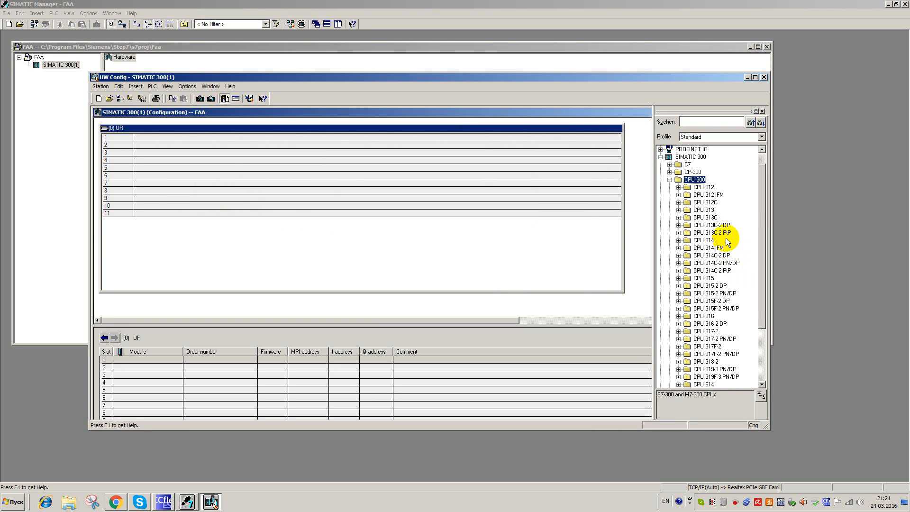
{"action": "double_click", "coordinate": [720, 224]}
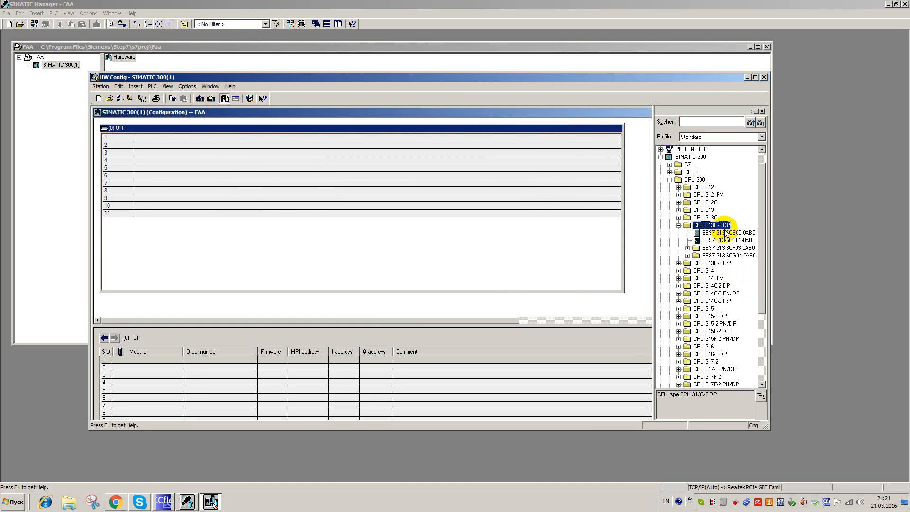
{"action": "left_click", "coordinate": [726, 233]}
{"action": "left_click_drag", "start_coordinate": [726, 236], "coordinate": [236, 194]}
Step: Create a new subnet PROFIBUS(1) with default settings and connect the CPU's DP interface to it at address 2
{"action": "left_click", "coordinate": [518, 254]}
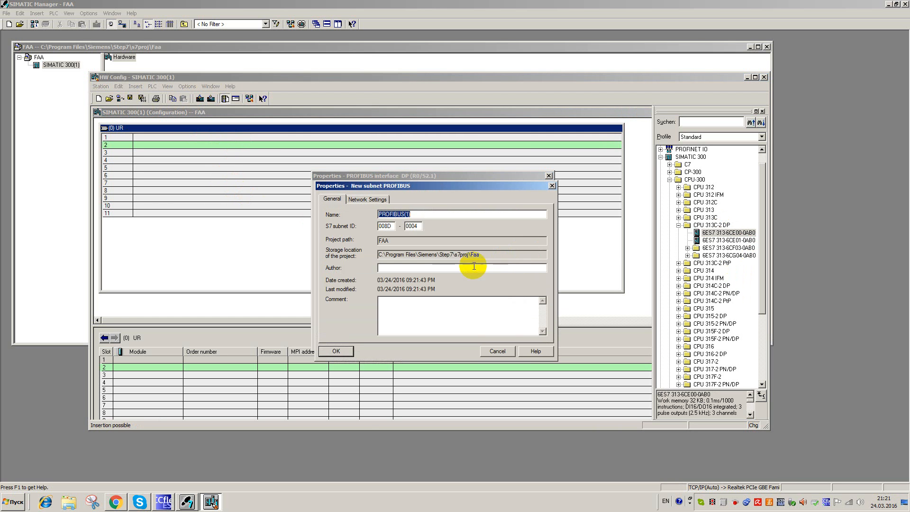
{"action": "left_click", "coordinate": [348, 350]}
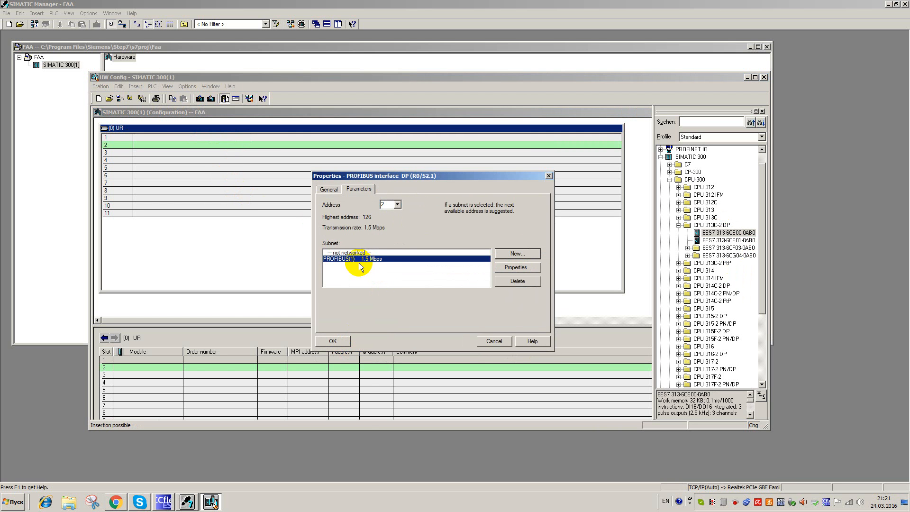
{"action": "left_click", "coordinate": [342, 344]}
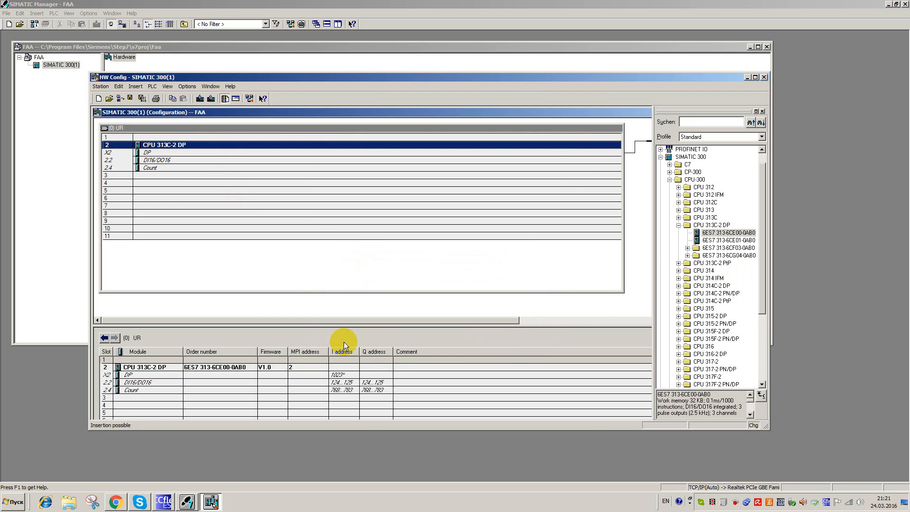
Step: Save and close the hardware configuration, and expand the station's tree down to the Sources and Blocks of S7 Program(1)
{"action": "left_click", "coordinate": [133, 101]}
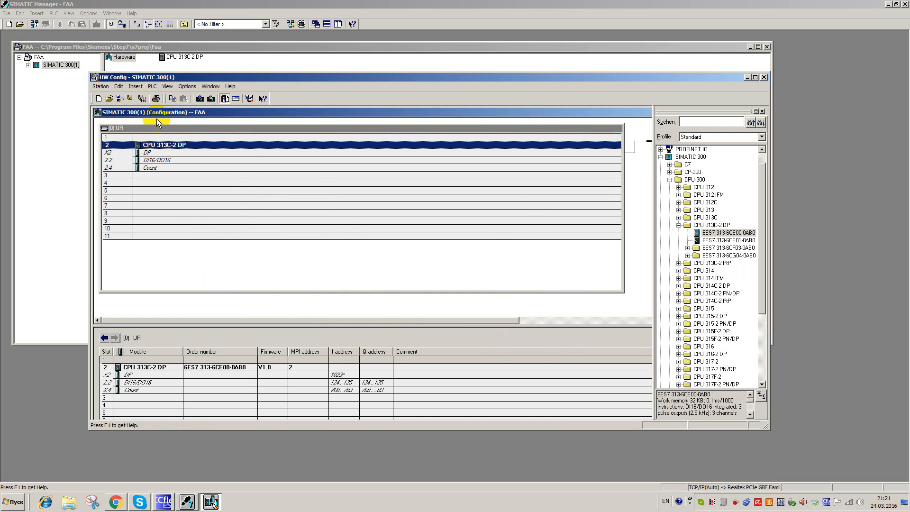
{"action": "left_click", "coordinate": [764, 78]}
{"action": "left_click", "coordinate": [28, 65]}
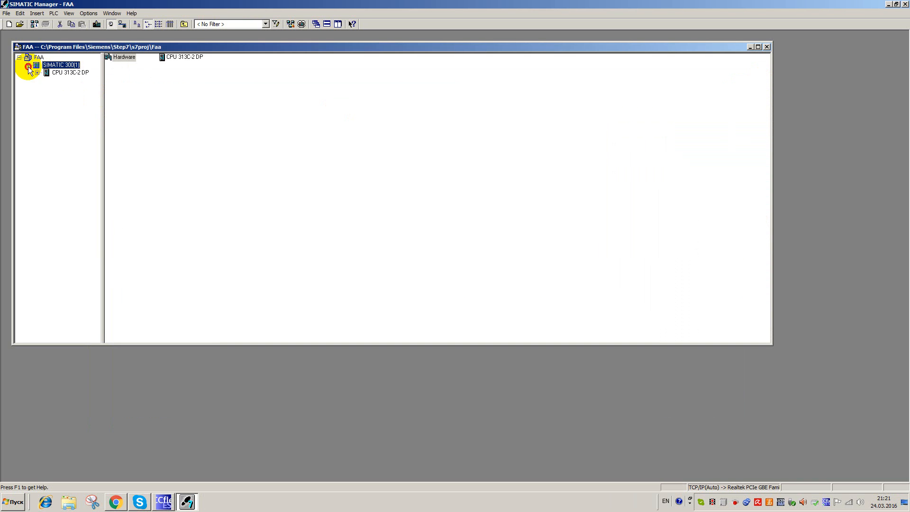
{"action": "left_click", "coordinate": [37, 73]}
{"action": "left_click", "coordinate": [46, 80]}
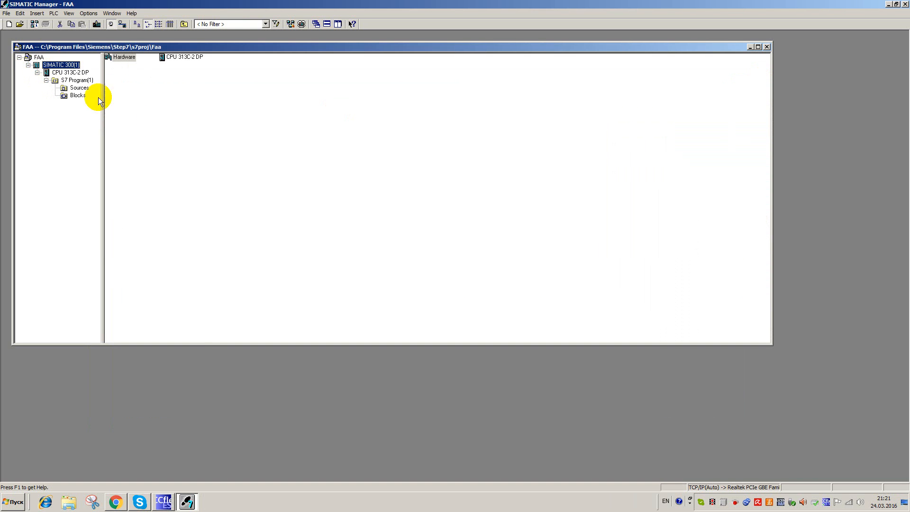
Step: Restore SIMATIC Manager to a smaller window and arrange it side by side with WinCC flexible on the desktop
{"action": "double_click", "coordinate": [258, 4]}
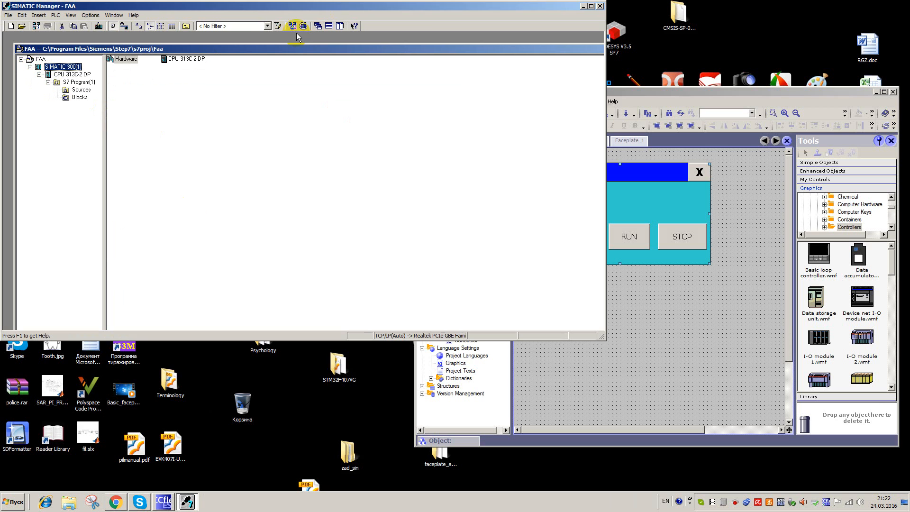
{"action": "left_click_drag", "start_coordinate": [601, 334], "coordinate": [406, 447]}
{"action": "left_click_drag", "start_coordinate": [567, 95], "coordinate": [563, 10]}
{"action": "left_click_drag", "start_coordinate": [603, 361], "coordinate": [609, 447]}
Step: Save the WinCC flexible project under the file name FAA in the documents folder
{"action": "left_click", "coordinate": [424, 16]}
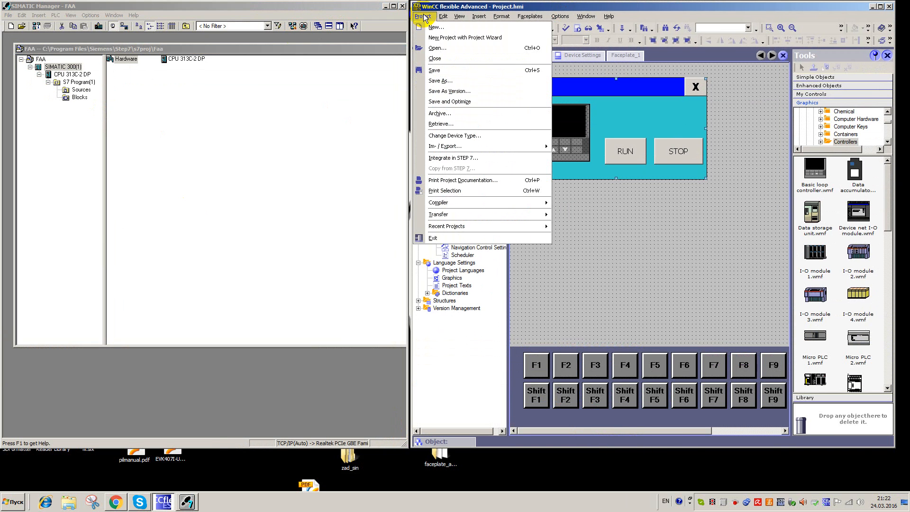
{"action": "left_click", "coordinate": [475, 5]}
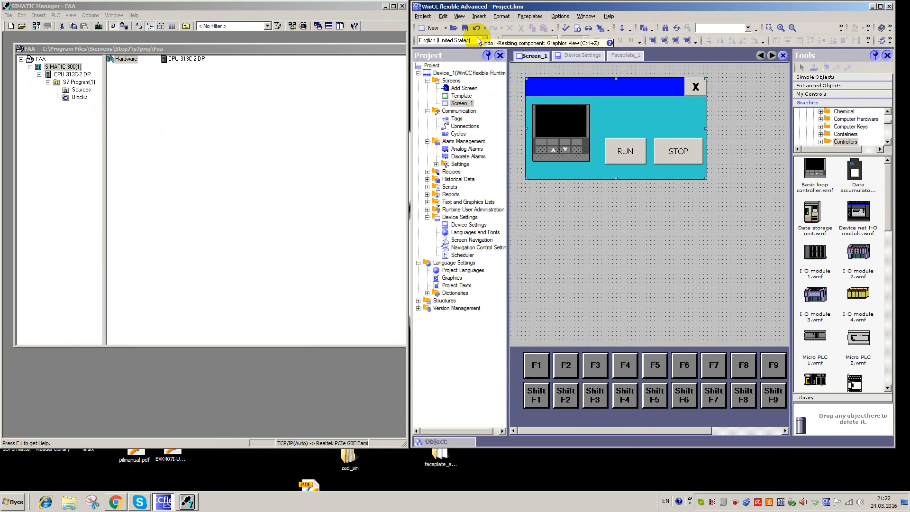
{"action": "left_click", "coordinate": [465, 28]}
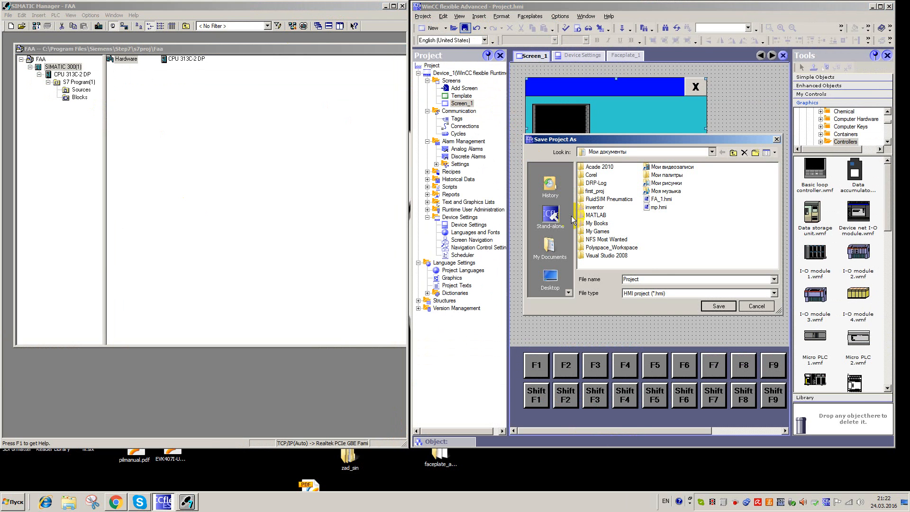
{"action": "double_click", "coordinate": [654, 281]}
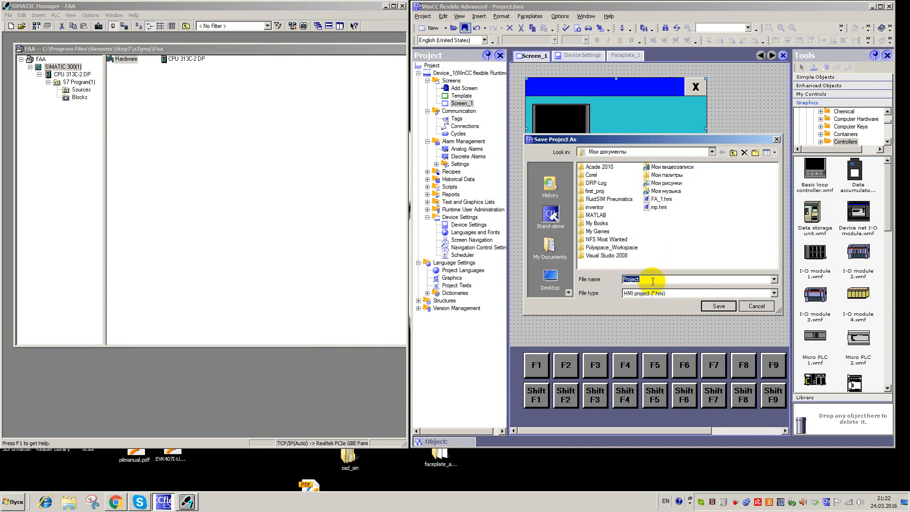
{"action": "type", "text": "FAA"}
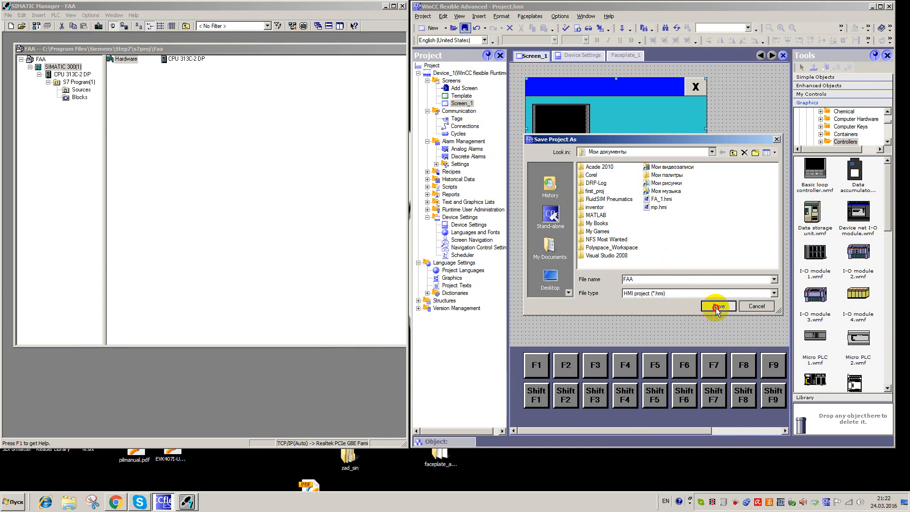
{"action": "left_click", "coordinate": [716, 308]}
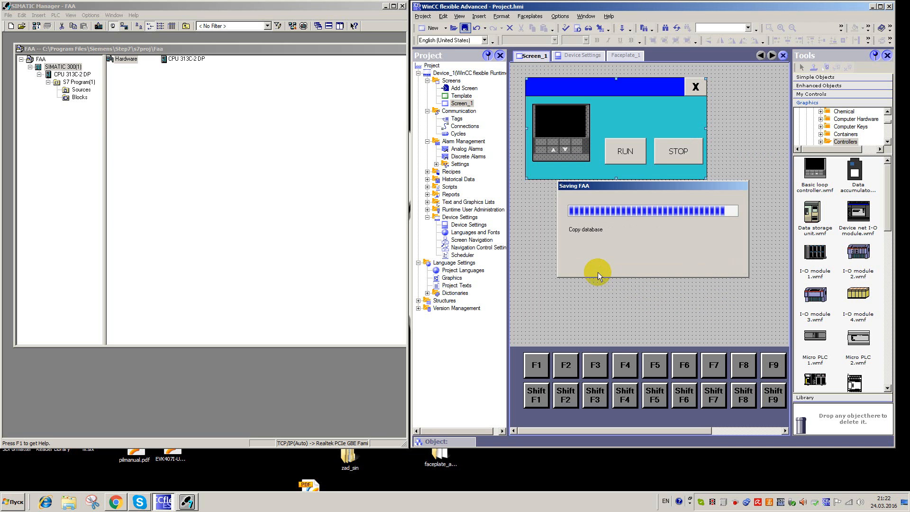
Step: Integrate the WinCC flexible project into the STEP 7 project FAA stored in C:\Program Files\Siemens\Step7\s7proj\Faa
{"action": "left_click", "coordinate": [424, 17]}
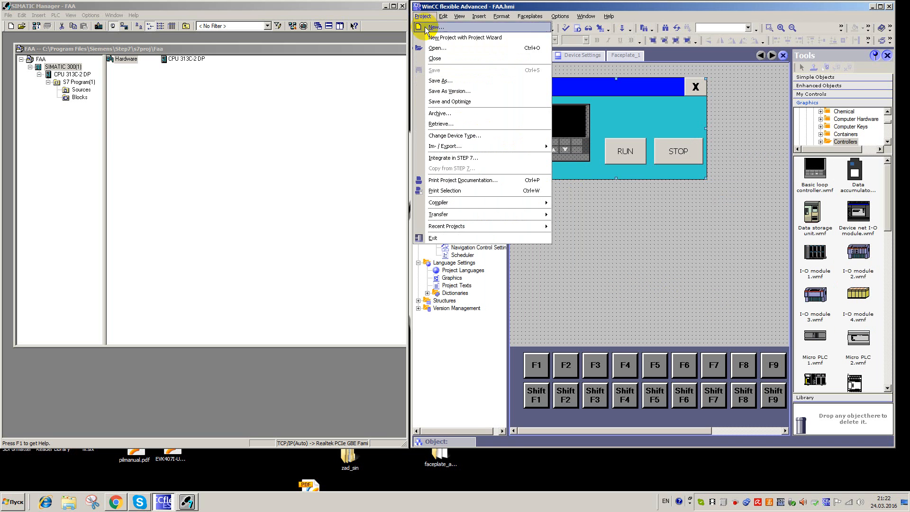
{"action": "left_click", "coordinate": [467, 158]}
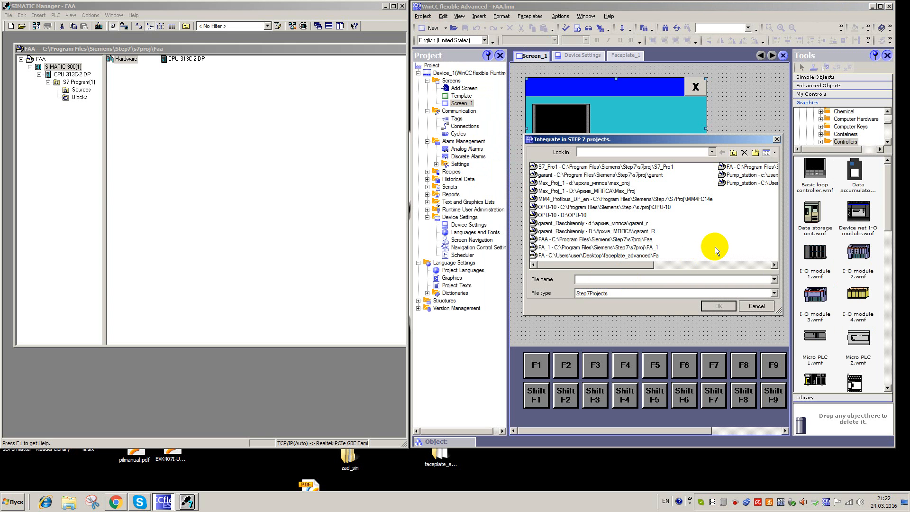
{"action": "left_click", "coordinate": [555, 239]}
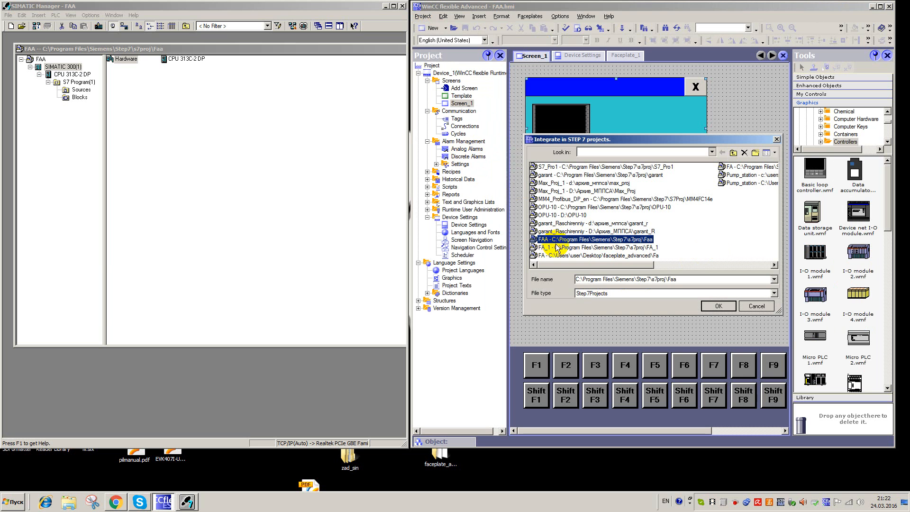
{"action": "left_click", "coordinate": [716, 305]}
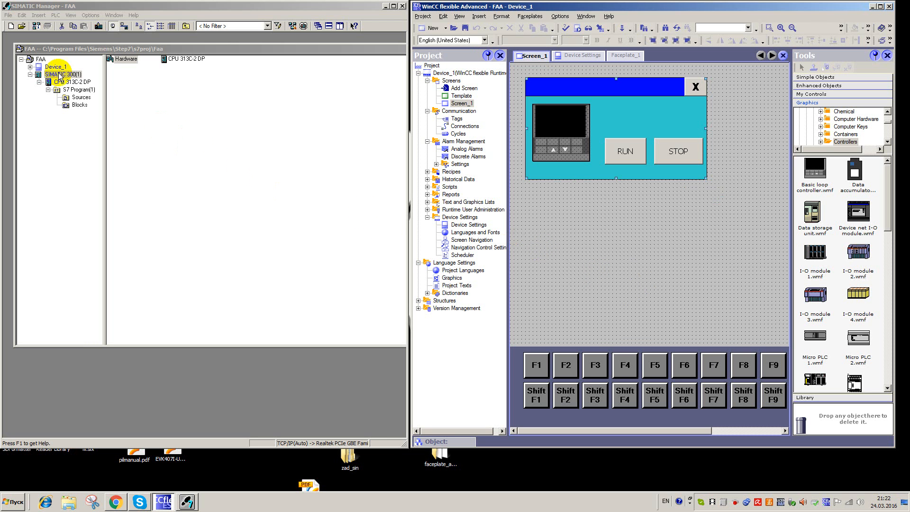
Step: Expand the integrated Device_1 in SIMATIC Manager's project tree and examine its WinCC flexible RT contents
{"action": "left_click", "coordinate": [30, 72]}
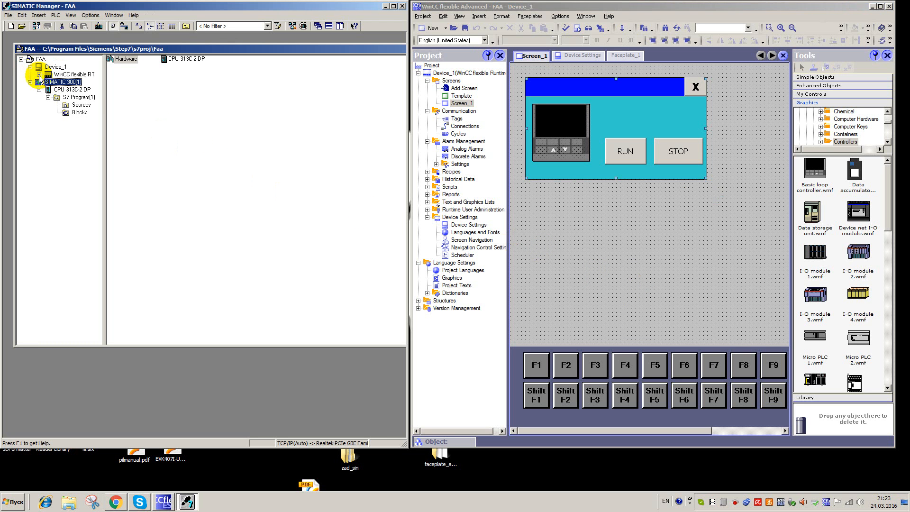
{"action": "left_click", "coordinate": [30, 67]}
{"action": "left_click", "coordinate": [52, 66]}
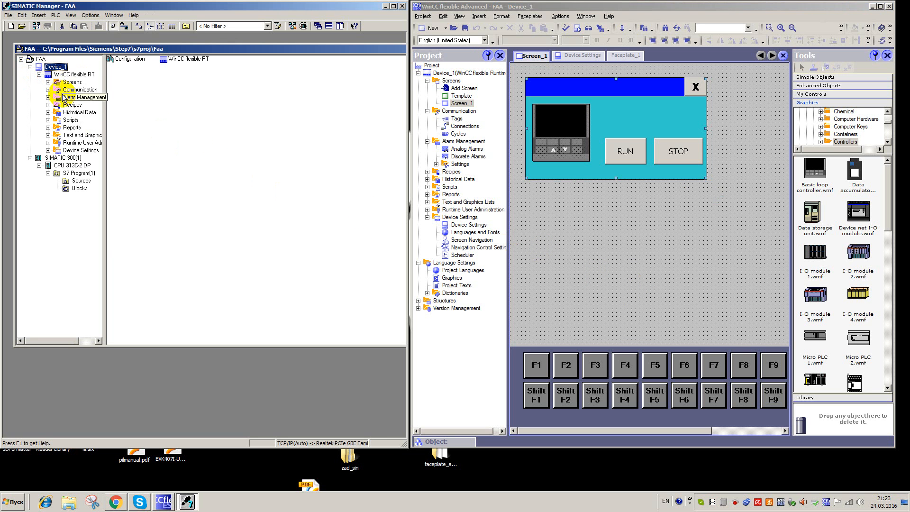
Step: View the Screens folder under WinCC flexible RT in the FAA project tree, and minimize the WinCC flexible window
{"action": "left_click", "coordinate": [62, 74]}
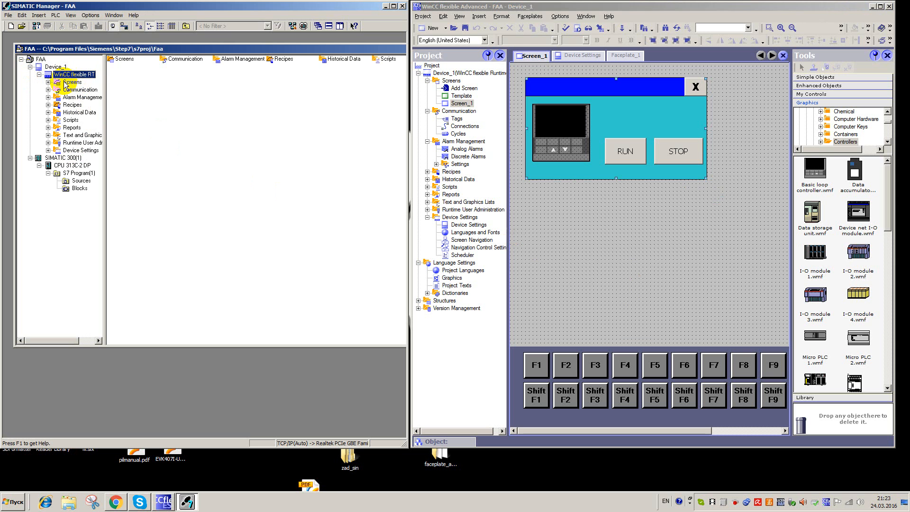
{"action": "left_click", "coordinate": [53, 83]}
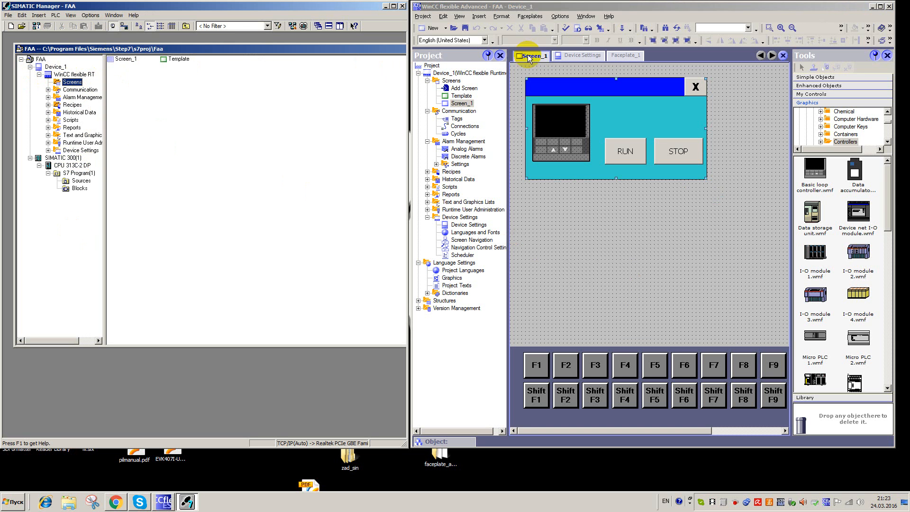
{"action": "left_click", "coordinate": [872, 6]}
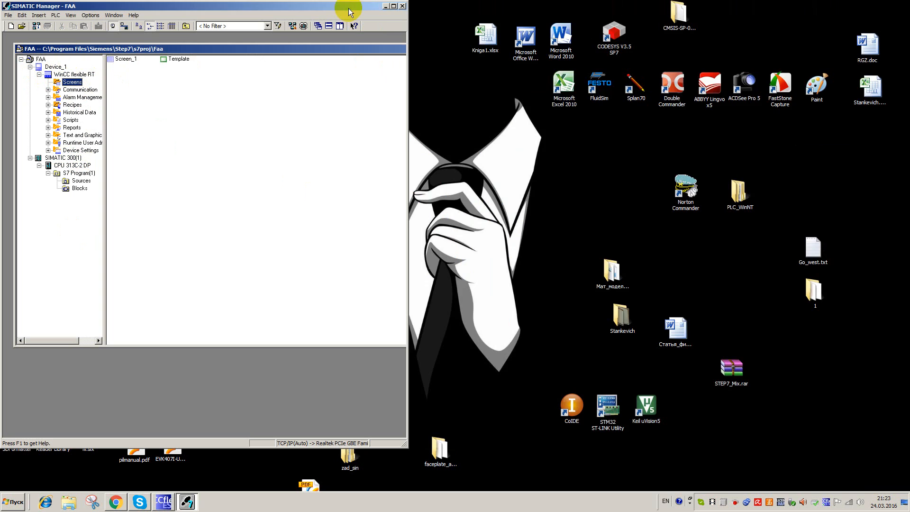
Step: Open the network configuration from a maximized SIMATIC Manager, and space the SIMATIC 300(1) and Device_1 stations farther from the edge
{"action": "double_click", "coordinate": [348, 8]}
{"action": "left_click", "coordinate": [89, 14]}
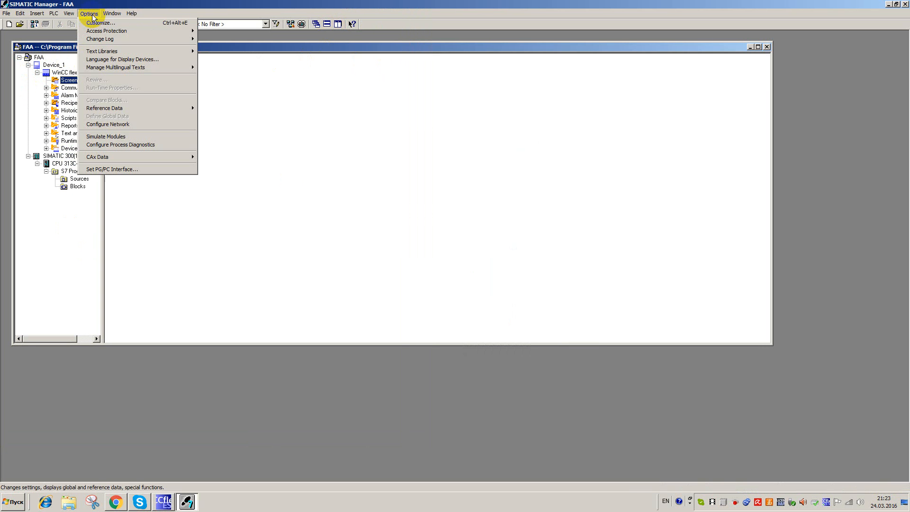
{"action": "left_click", "coordinate": [122, 123]}
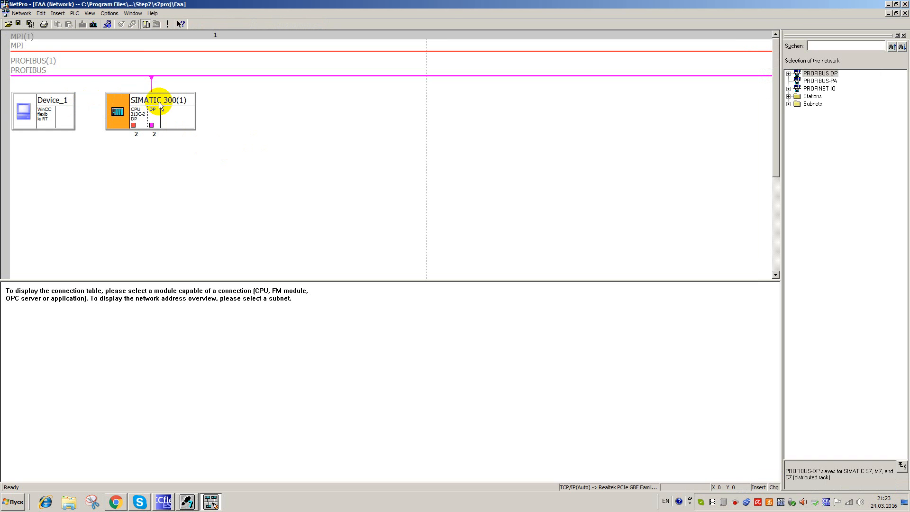
{"action": "left_click_drag", "start_coordinate": [159, 101], "coordinate": [253, 110]}
{"action": "left_click_drag", "start_coordinate": [29, 114], "coordinate": [97, 116]}
Step: Open the hardware configuration of Device_1 and expand SIMATIC PC Station, CP PROFIBUS, CP 5613 in the hardware catalog
{"action": "double_click", "coordinate": [108, 102]}
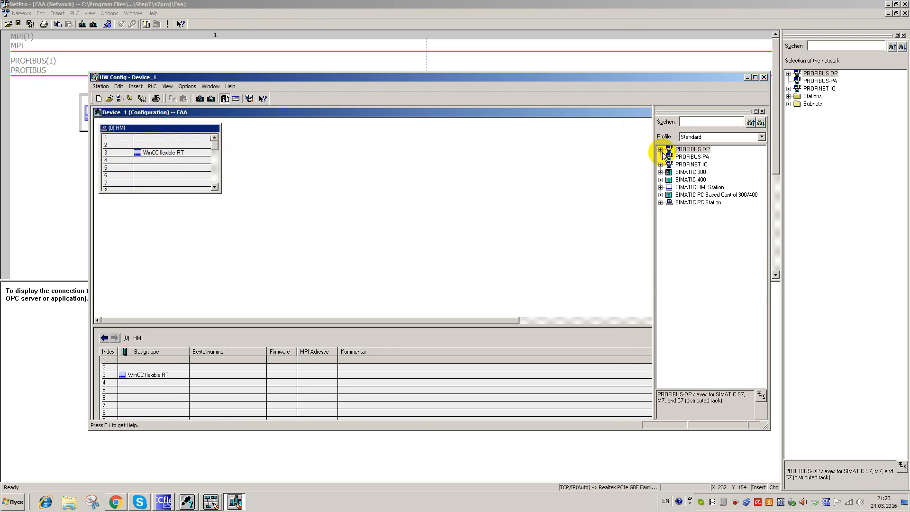
{"action": "left_click_drag", "start_coordinate": [221, 192], "coordinate": [567, 312]}
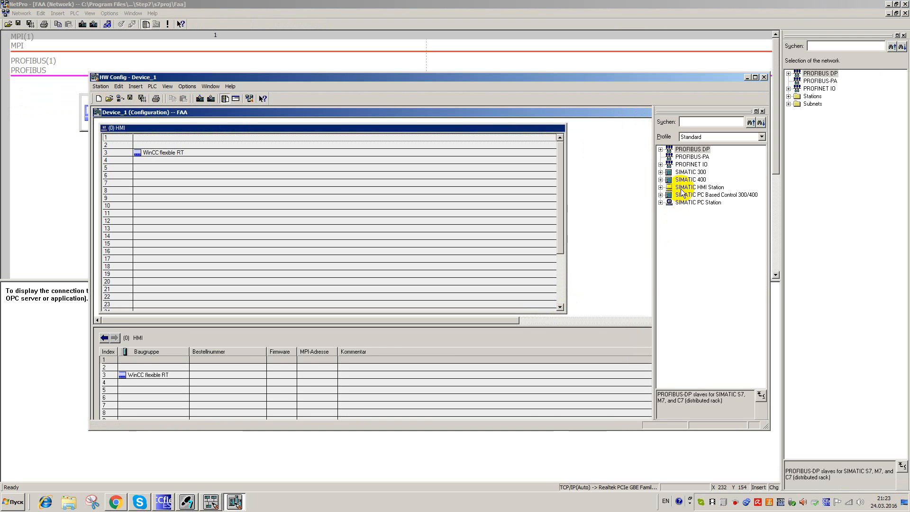
{"action": "double_click", "coordinate": [683, 203]}
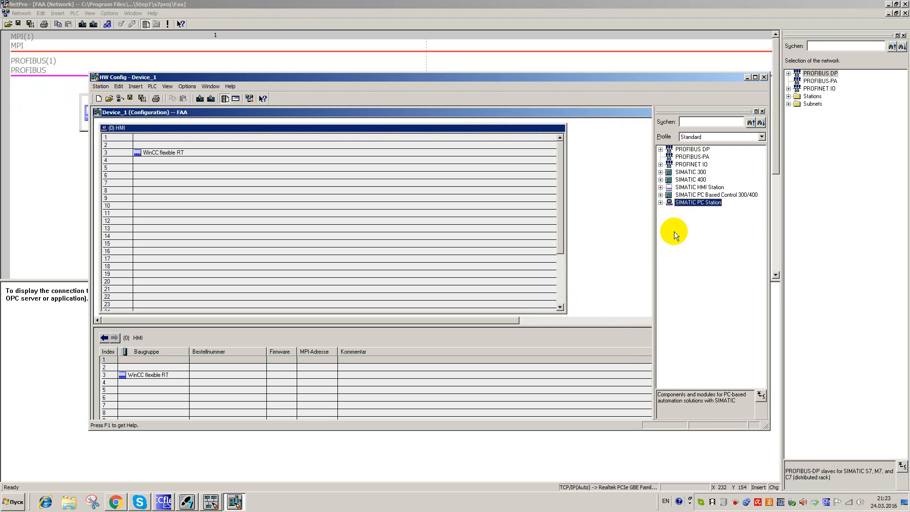
{"action": "key", "text": "Down"}
{"action": "key", "text": "Down"}
{"action": "key", "text": "Down"}
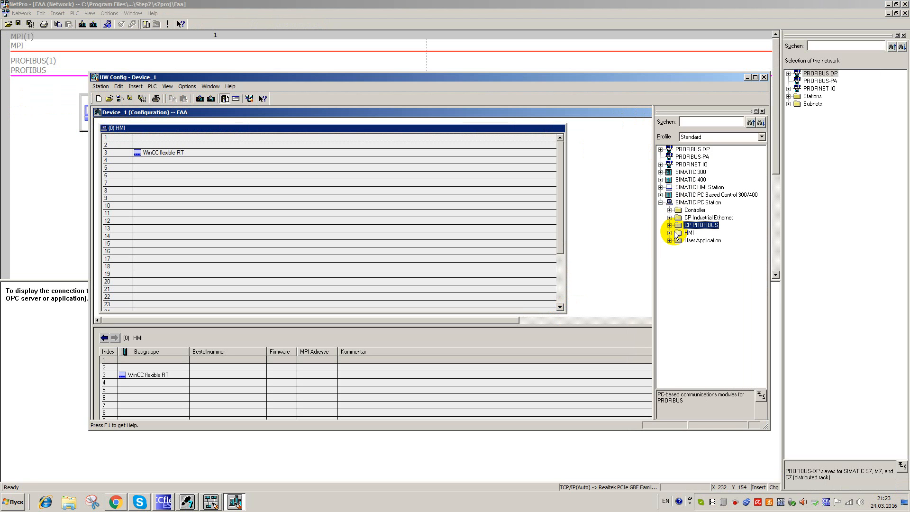
{"action": "key", "text": "Right"}
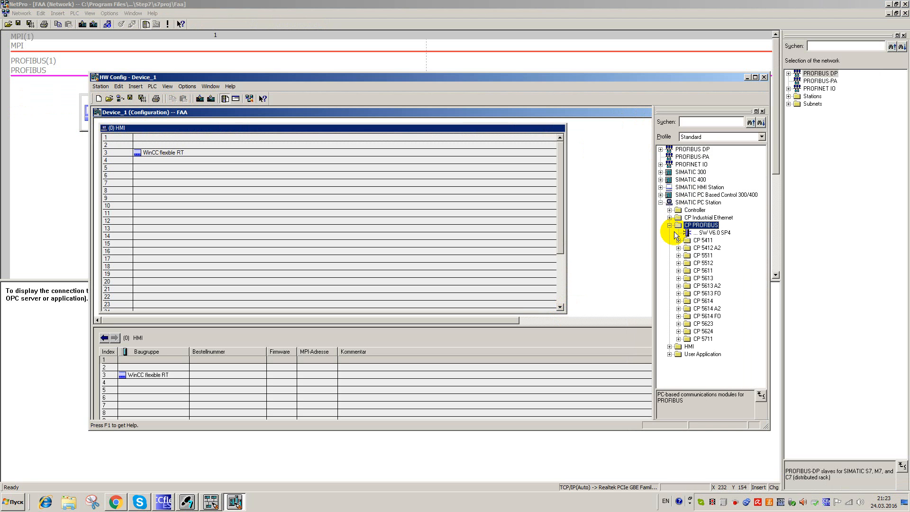
{"action": "key", "text": "Down"}
{"action": "key", "text": "Down"}
{"action": "key", "text": "Down"}
{"action": "key", "text": "Down"}
{"action": "key", "text": "Down"}
{"action": "key", "text": "Down"}
{"action": "key", "text": "Down"}
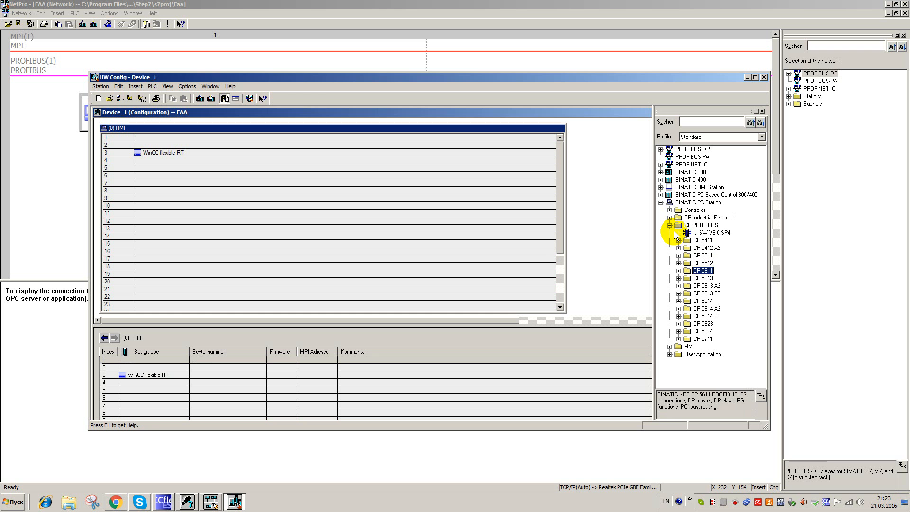
{"action": "key", "text": "Right"}
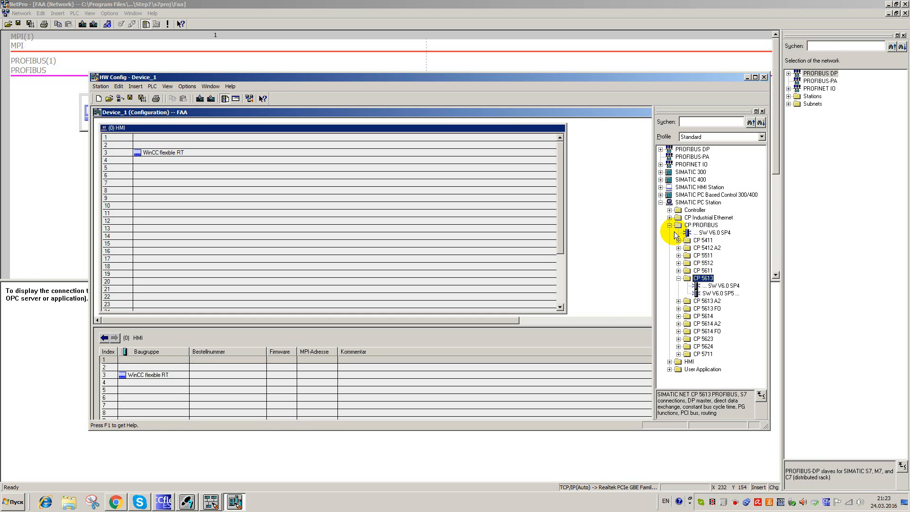
Step: Add CP 5613 SW V6.0 SP4 to slot 1 on subnet PROFIBUS(1), and save and compile the Device_1 configuration
{"action": "left_click", "coordinate": [721, 285]}
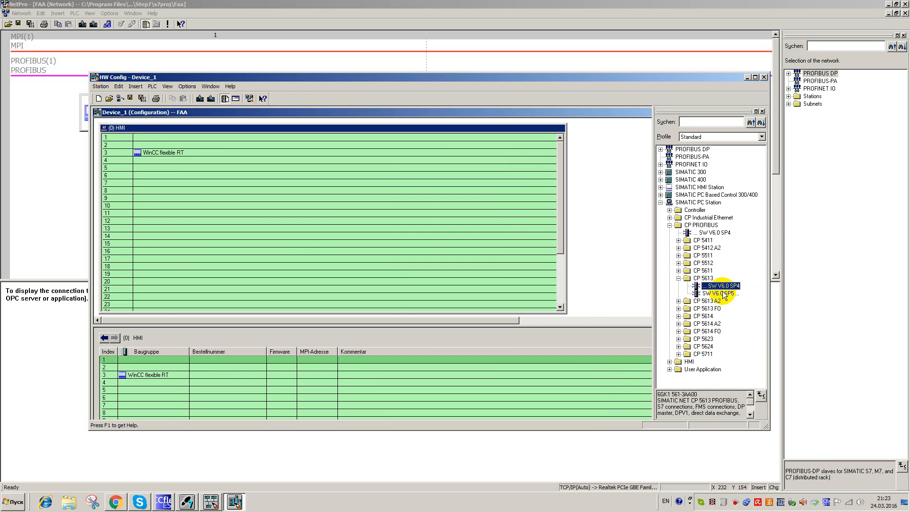
{"action": "double_click", "coordinate": [723, 286]}
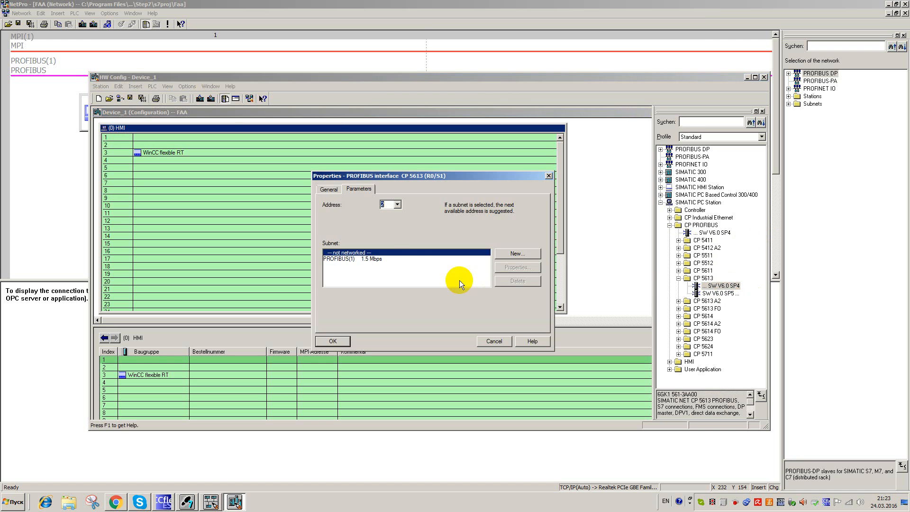
{"action": "left_click", "coordinate": [377, 259]}
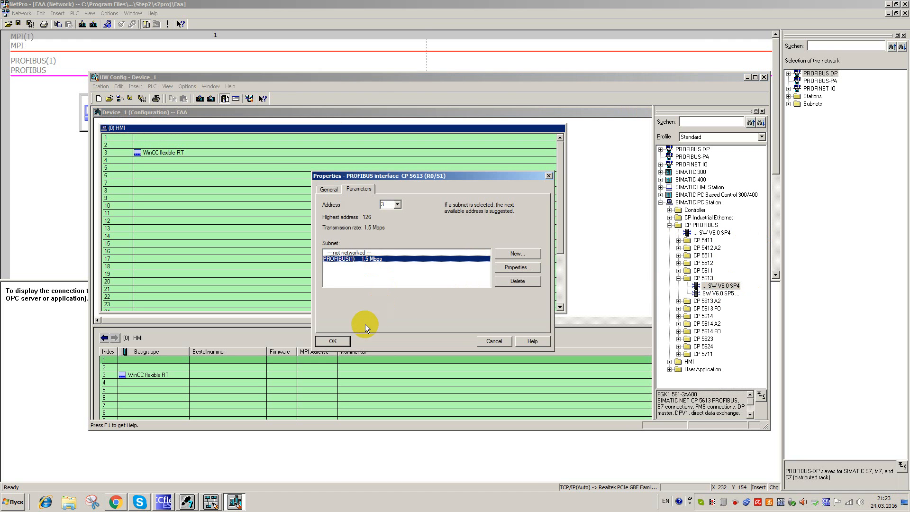
{"action": "left_click", "coordinate": [346, 342]}
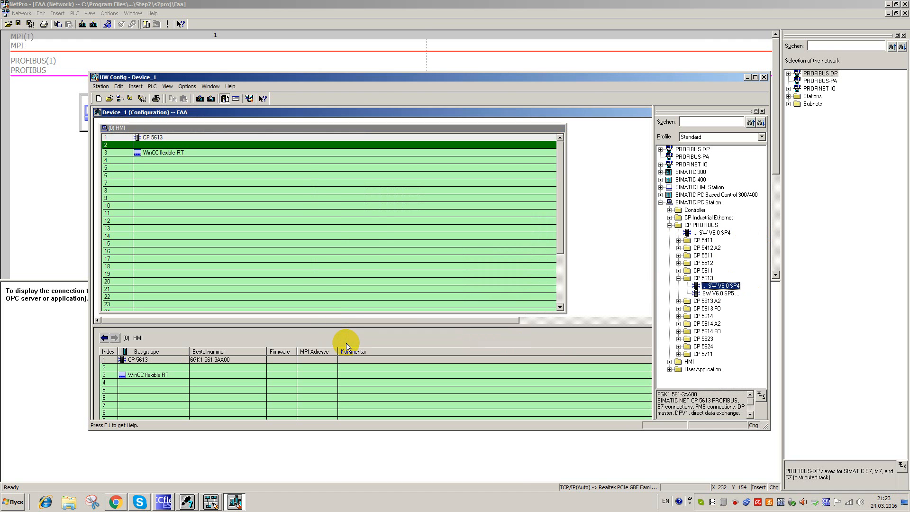
{"action": "left_click", "coordinate": [142, 99]}
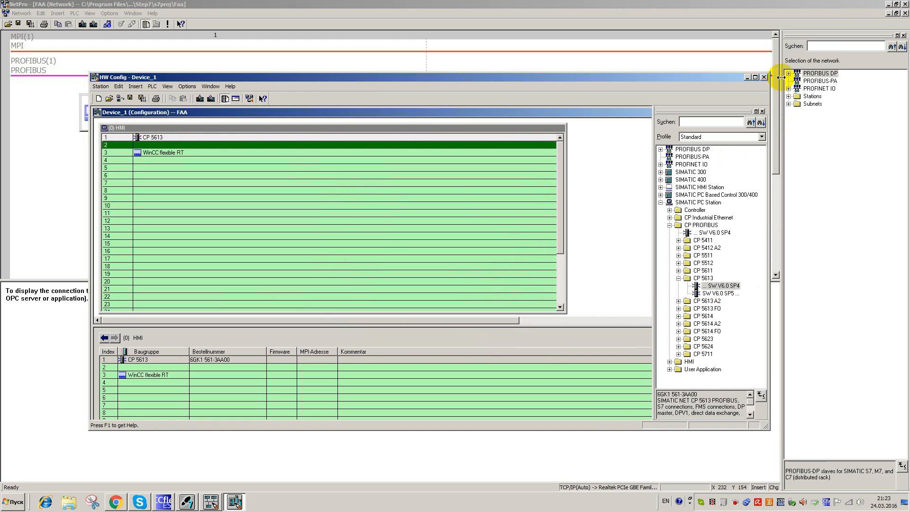
{"action": "left_click", "coordinate": [763, 77]}
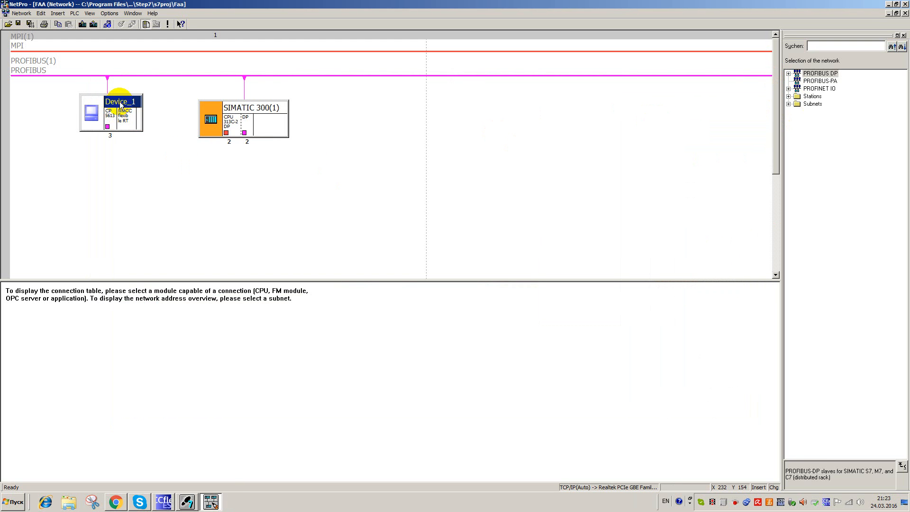
Step: Move Device_1 and SIMATIC 300(1) farther below the PROFIBUS line, and save and compile the network with changes only
{"action": "left_click_drag", "start_coordinate": [121, 105], "coordinate": [134, 130]}
{"action": "left_click_drag", "start_coordinate": [240, 105], "coordinate": [236, 128]}
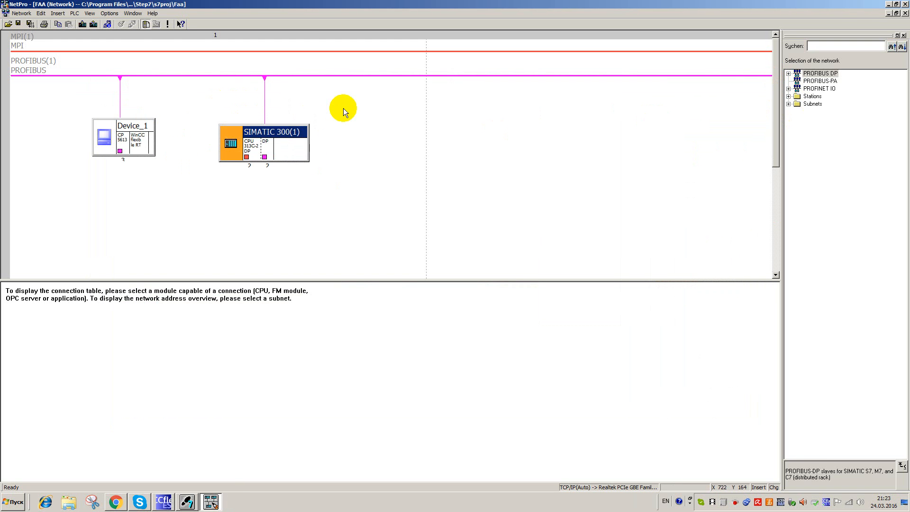
{"action": "left_click", "coordinate": [30, 25]}
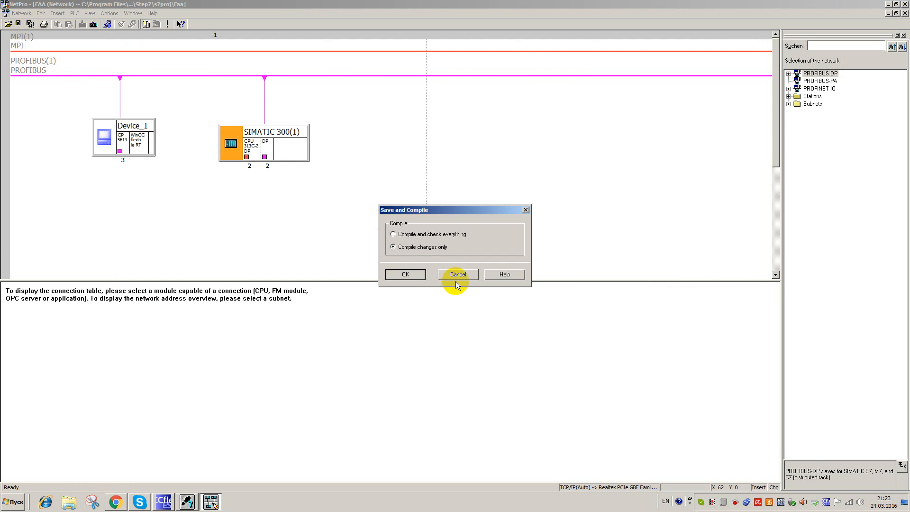
{"action": "left_click", "coordinate": [410, 275]}
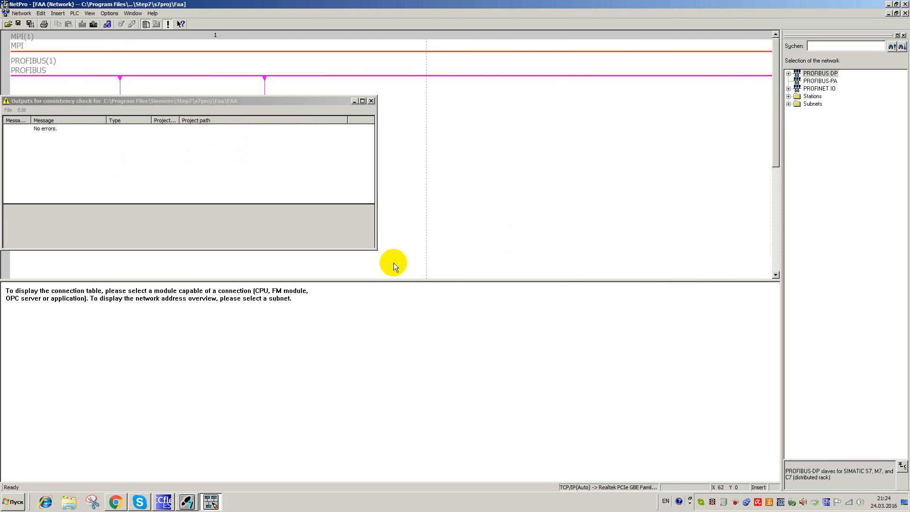
{"action": "left_click", "coordinate": [371, 101]}
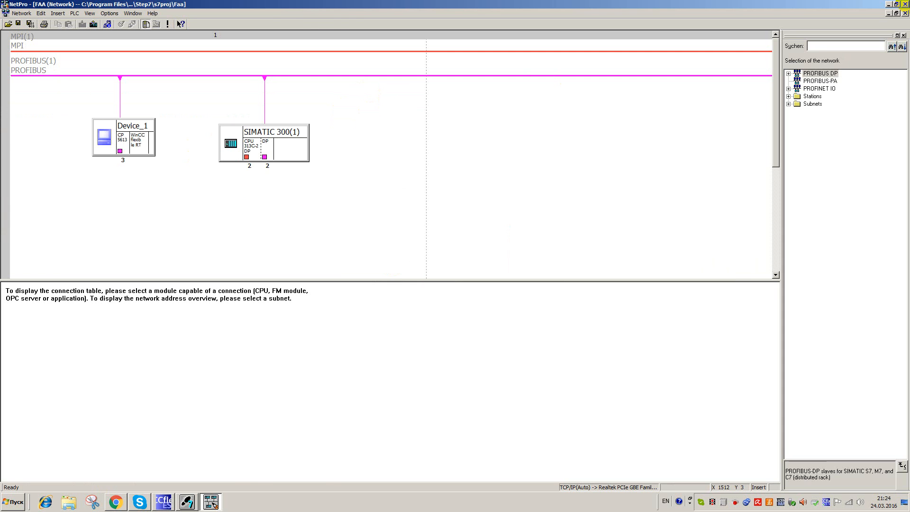
{"action": "left_click", "coordinate": [905, 4]}
{"action": "left_click", "coordinate": [300, 169]}
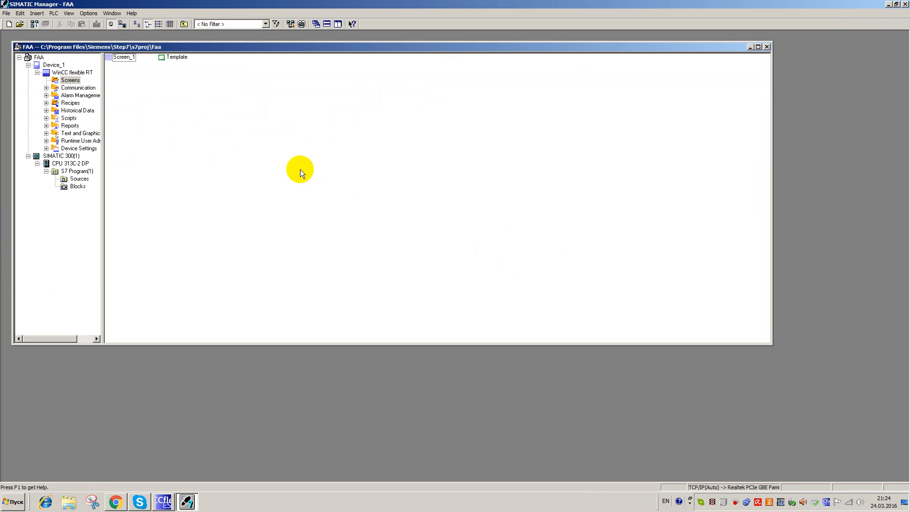
Step: Show the contents of the Blocks folder of S7 Program(1) as a single-column list
{"action": "left_click", "coordinate": [86, 187]}
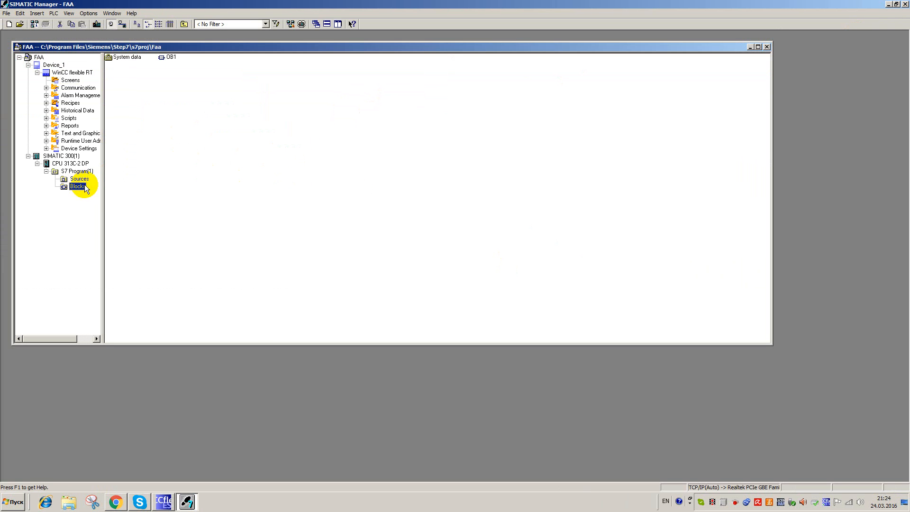
{"action": "right_click", "coordinate": [201, 78]}
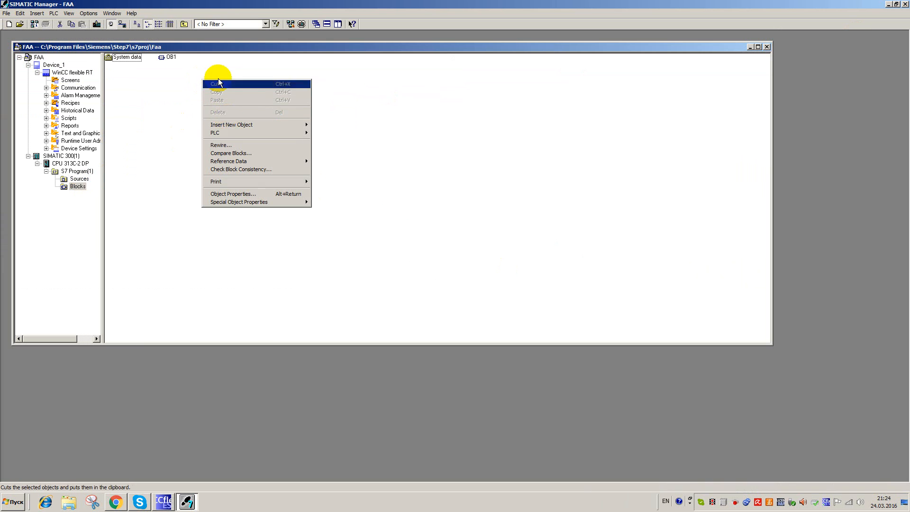
{"action": "left_click", "coordinate": [157, 24]}
{"action": "left_click", "coordinate": [159, 24]}
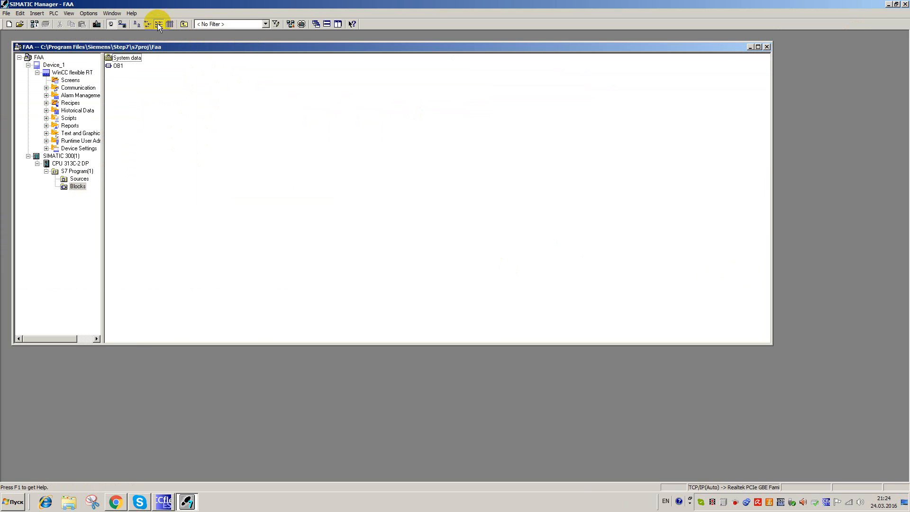
Step: Insert a shared data block DB1 with the symbolic name data into the Blocks folder
{"action": "right_click", "coordinate": [174, 101]}
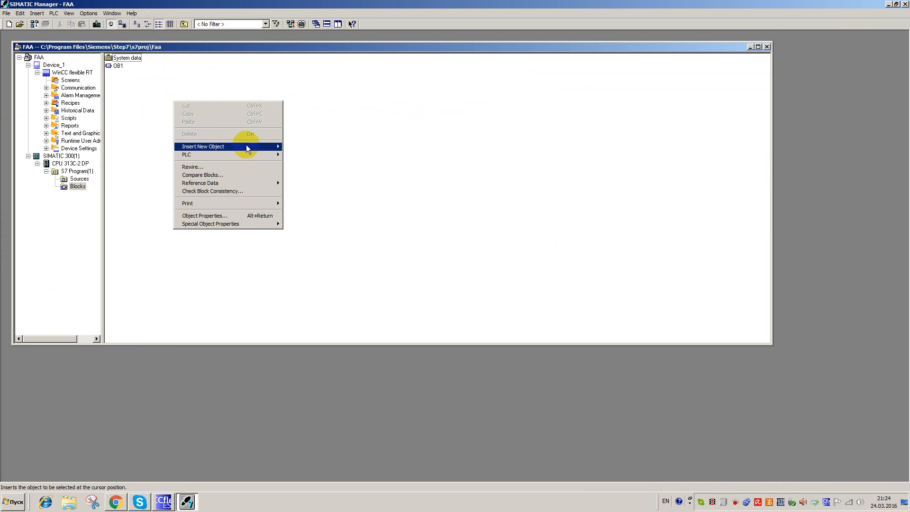
{"action": "mouse_move", "coordinate": [247, 148]}
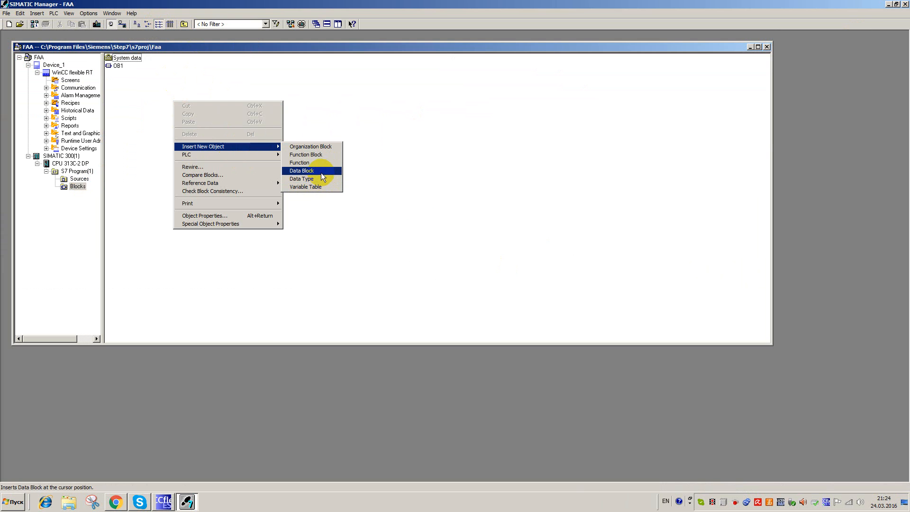
{"action": "left_click", "coordinate": [321, 171]}
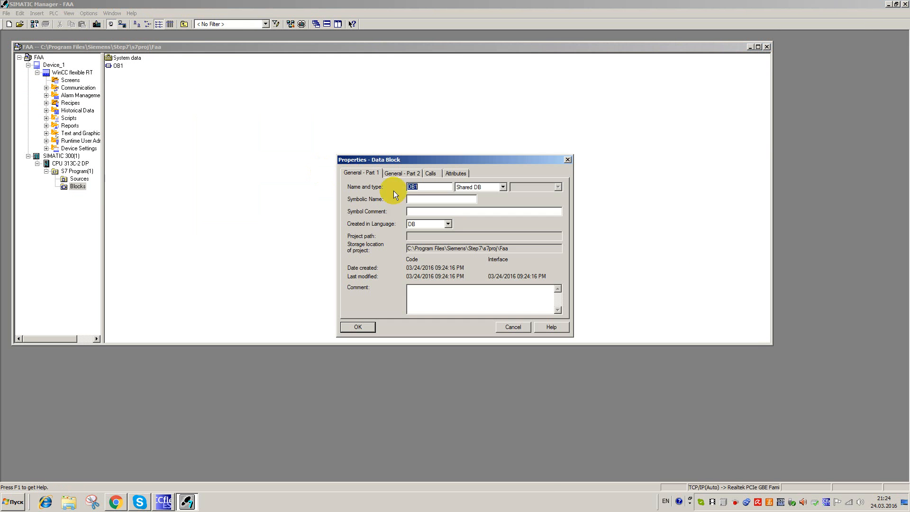
{"action": "left_click", "coordinate": [442, 199]}
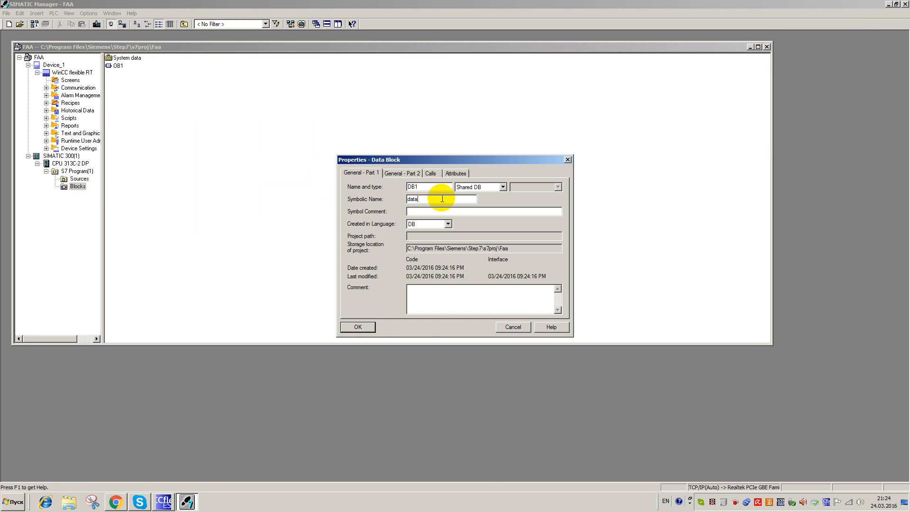
{"action": "left_click", "coordinate": [359, 328]}
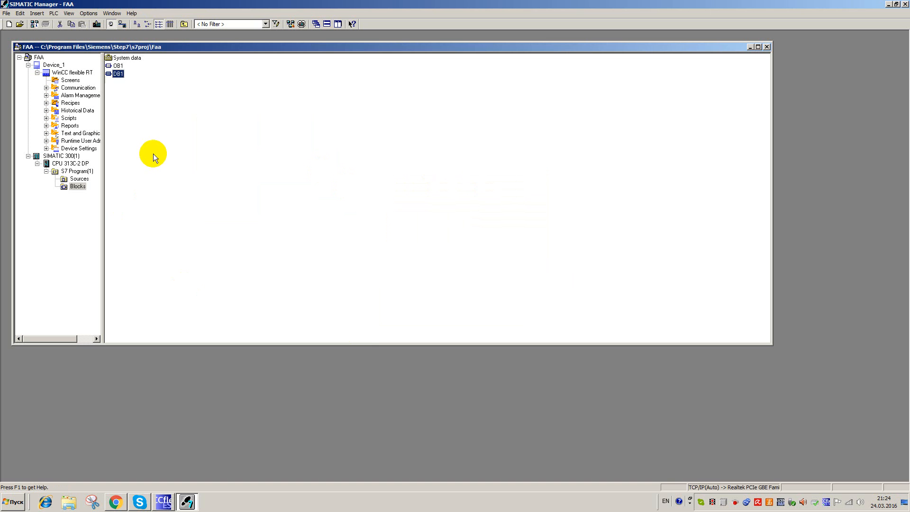
Step: Open DB1 for editing and add a variable c_Run of type bool below the DB_VAR placeholder row
{"action": "left_click", "coordinate": [124, 98]}
{"action": "double_click", "coordinate": [118, 76]}
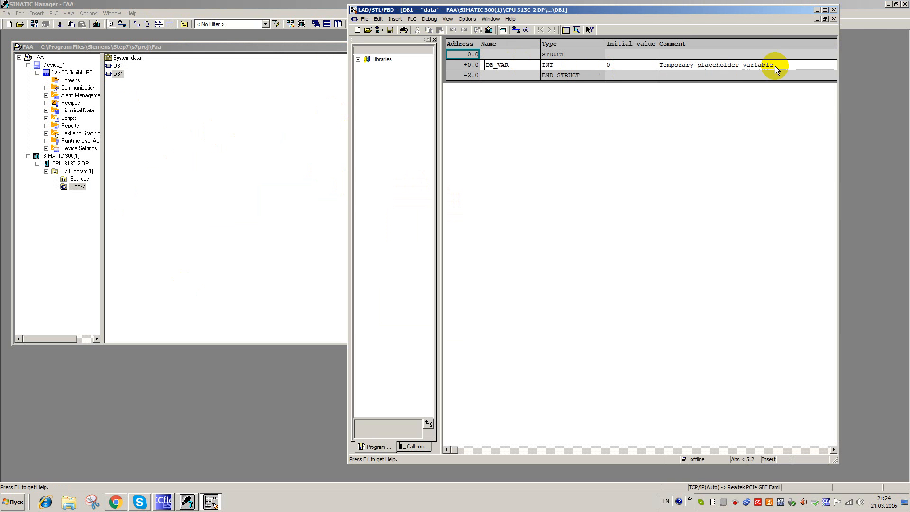
{"action": "left_click", "coordinate": [775, 66]}
{"action": "key", "text": "Return"}
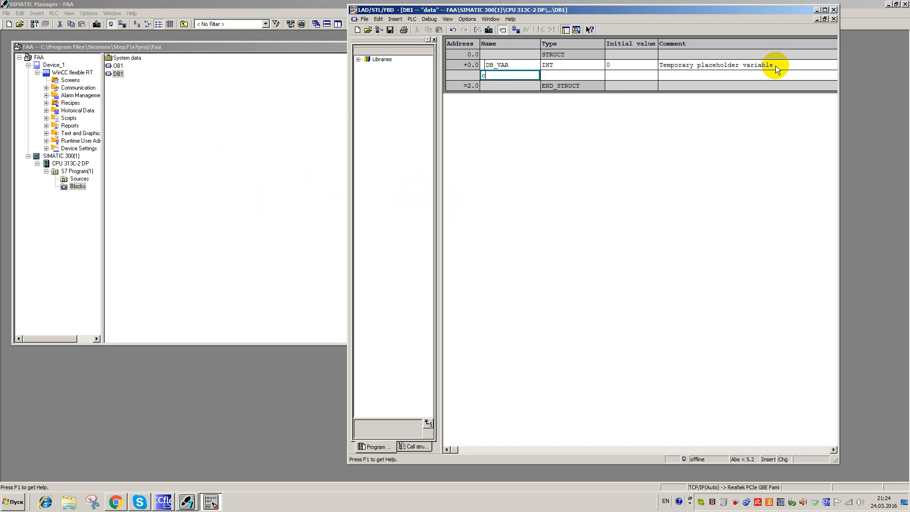
{"action": "key", "text": "Tab"}
{"action": "type", "text": "bool"}
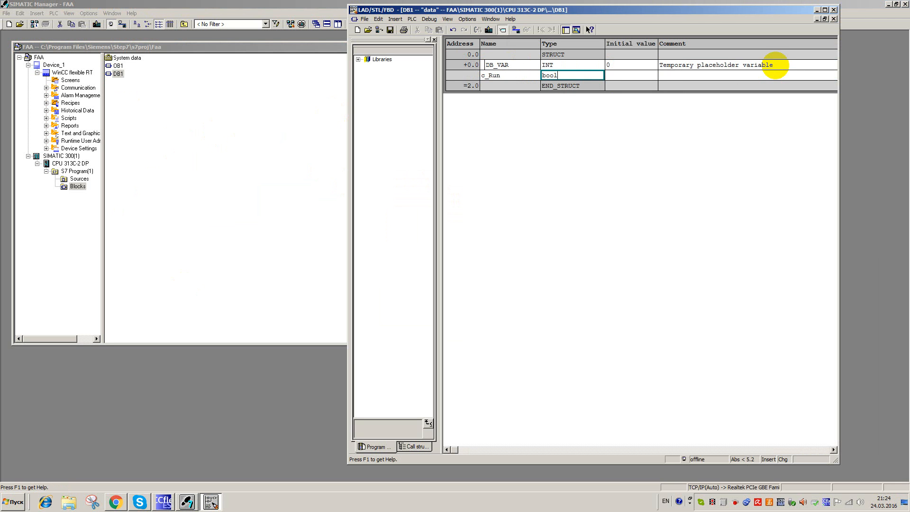
{"action": "key", "text": "Tab"}
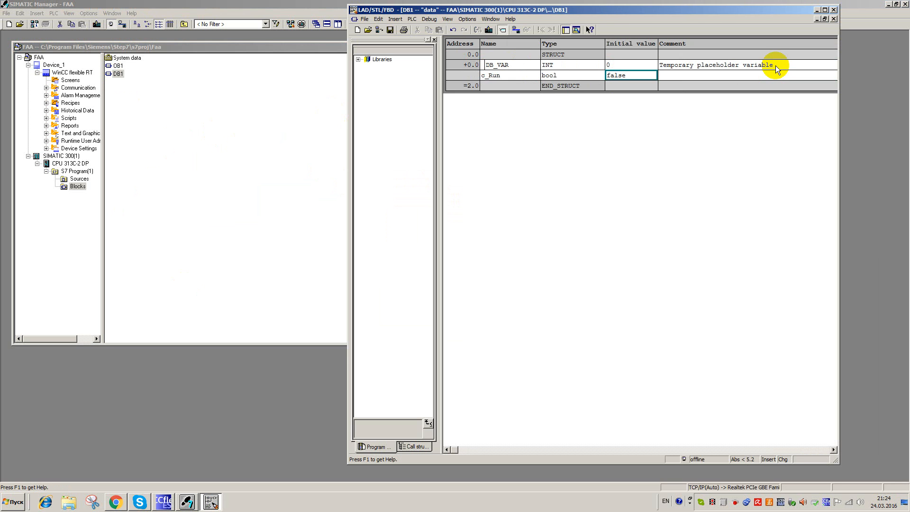
Step: Add a variable c_Stop of type bool with initial value true below c_Run in DB1
{"action": "key", "text": "Return"}
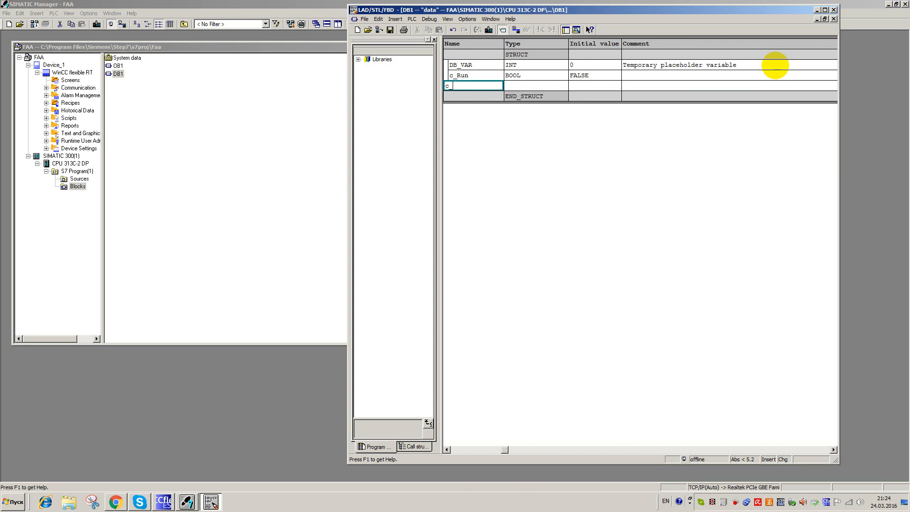
{"action": "type", "text": "c_Stop"}
{"action": "key", "text": "Tab"}
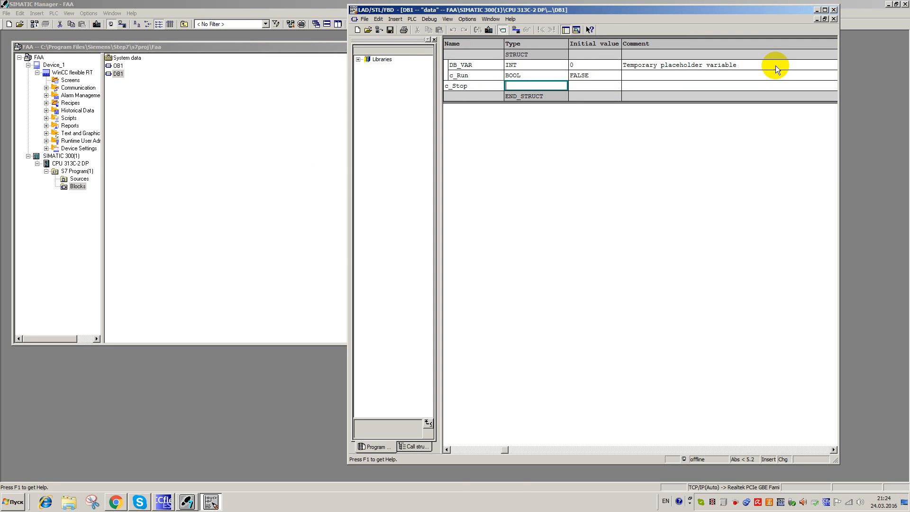
{"action": "type", "text": "bool"}
{"action": "key", "text": "Tab"}
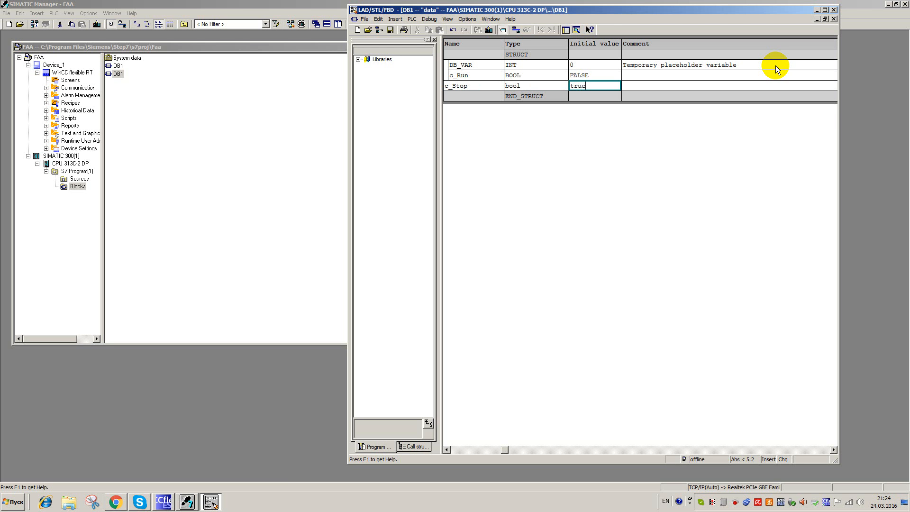
{"action": "key", "text": "Return"}
Step: Add a bool variable c_Lock with initial value false below c_Stop, then save DB1 and close its editor
{"action": "type", "text": "c_"}
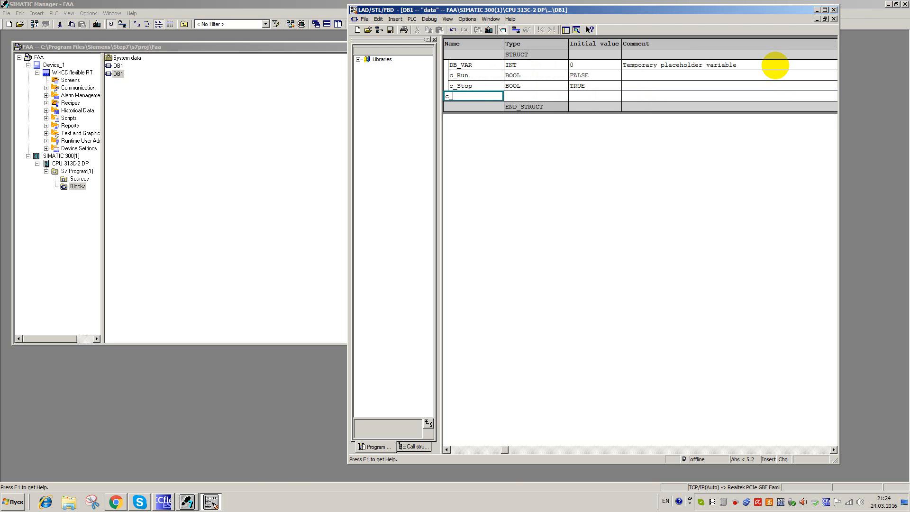
{"action": "type", "text": "Lock"}
{"action": "key", "text": "Tab"}
{"action": "type", "text": "boo"}
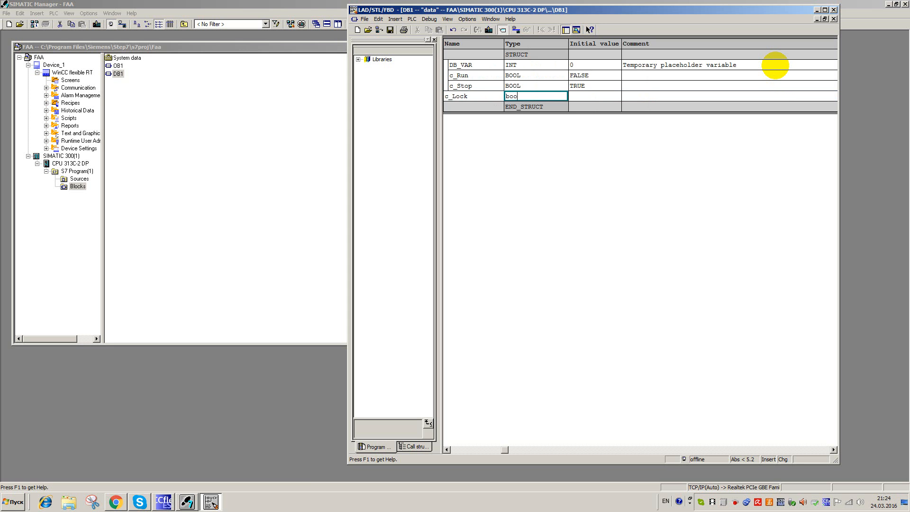
{"action": "key", "text": "Tab"}
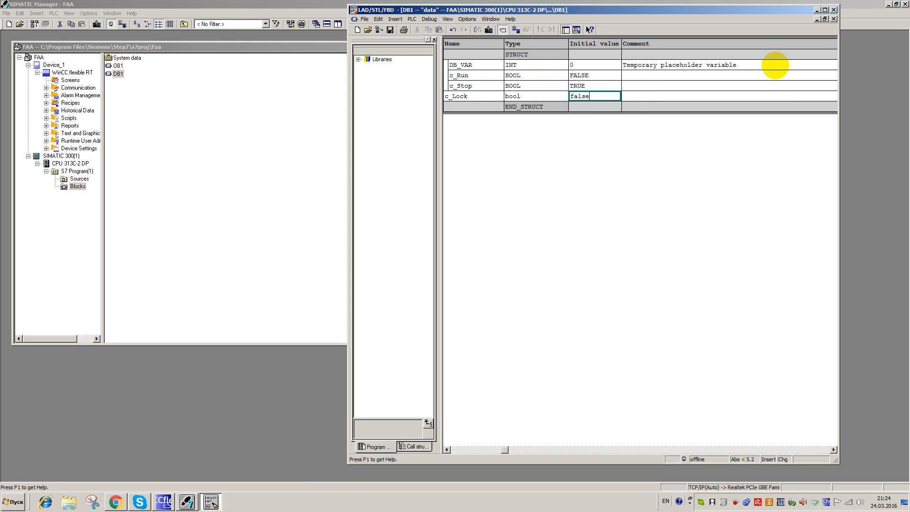
{"action": "left_click", "coordinate": [390, 29]}
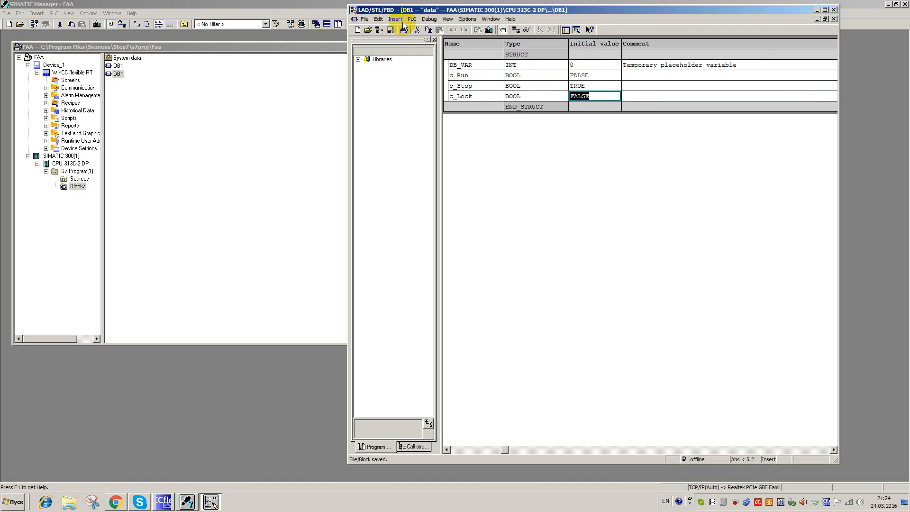
{"action": "left_click", "coordinate": [834, 10]}
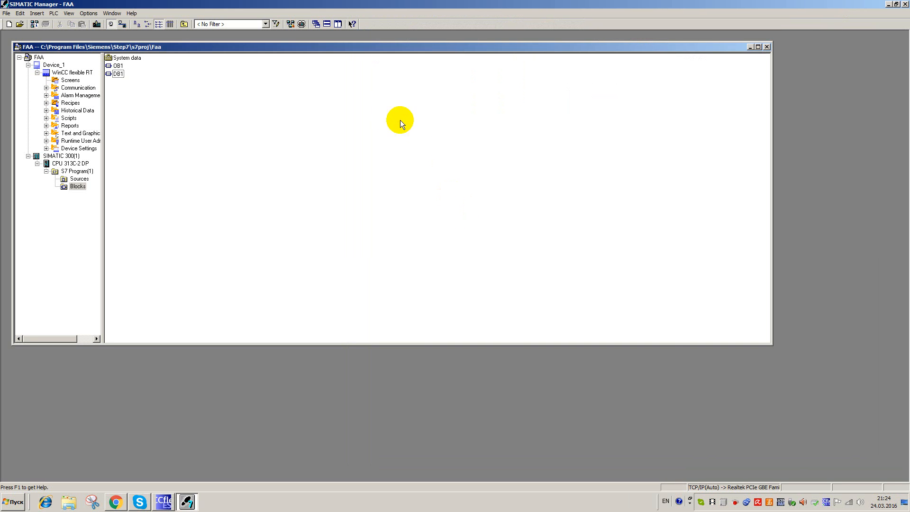
Step: Switch to WinCC flexible and assign the SetBit function to the c_Run event of the faceplate instance on Screen_1
{"action": "double_click", "coordinate": [318, 4]}
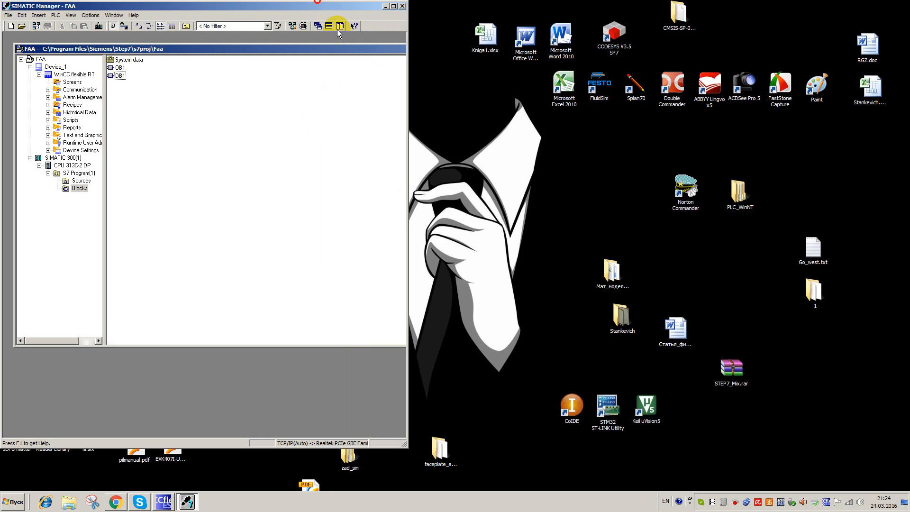
{"action": "left_click", "coordinate": [162, 502]}
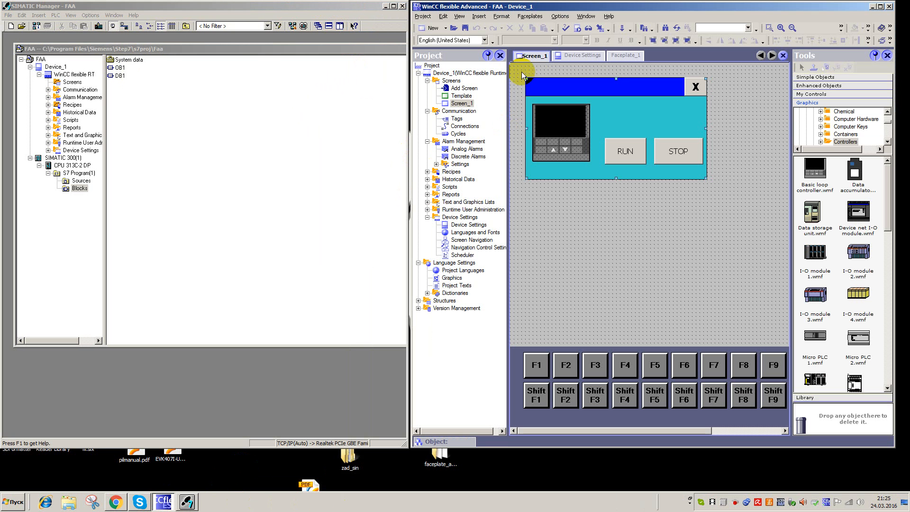
{"action": "double_click", "coordinate": [639, 118]}
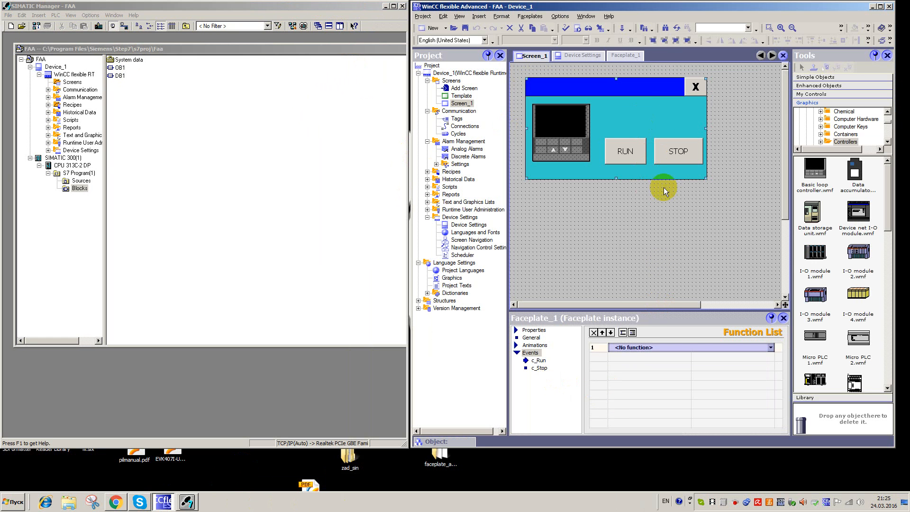
{"action": "left_click", "coordinate": [539, 362]}
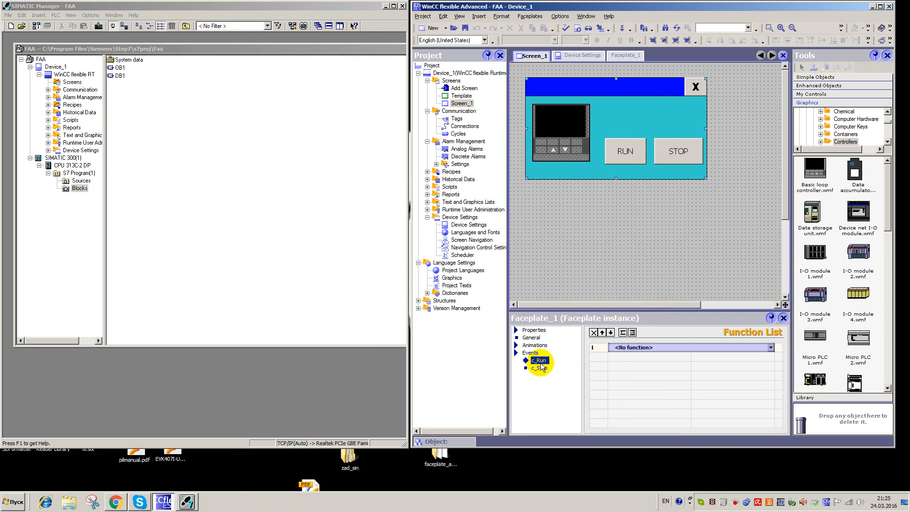
{"action": "left_click", "coordinate": [627, 348]}
{"action": "type", "text": "s"}
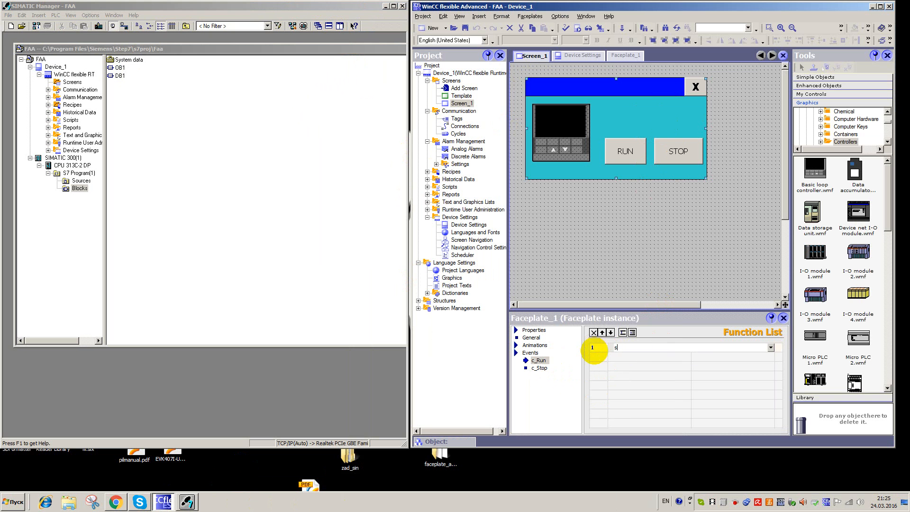
{"action": "type", "text": "etbit"}
{"action": "key", "text": "Return"}
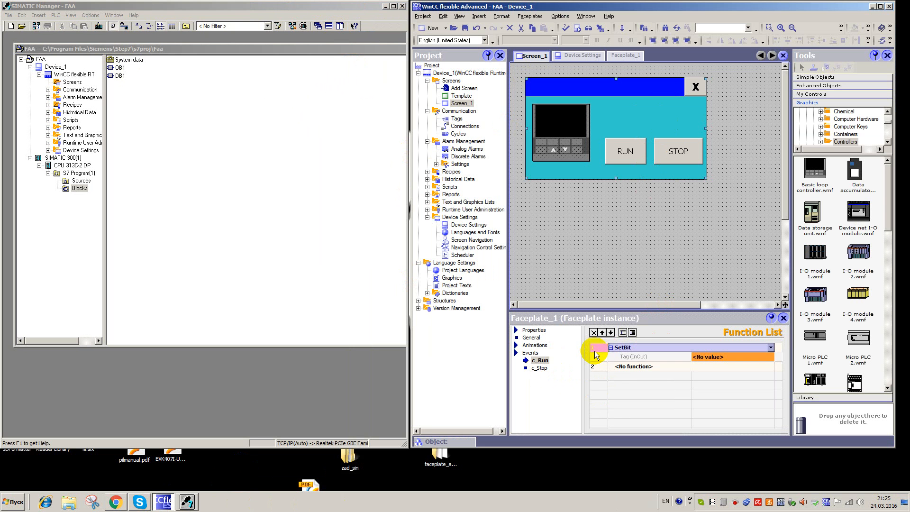
Step: Link the c_Run event's SetBit function to c_Run from data block data of CPU 313C-2 DP in project FAA
{"action": "left_click", "coordinate": [714, 11]}
{"action": "double_click", "coordinate": [714, 10]}
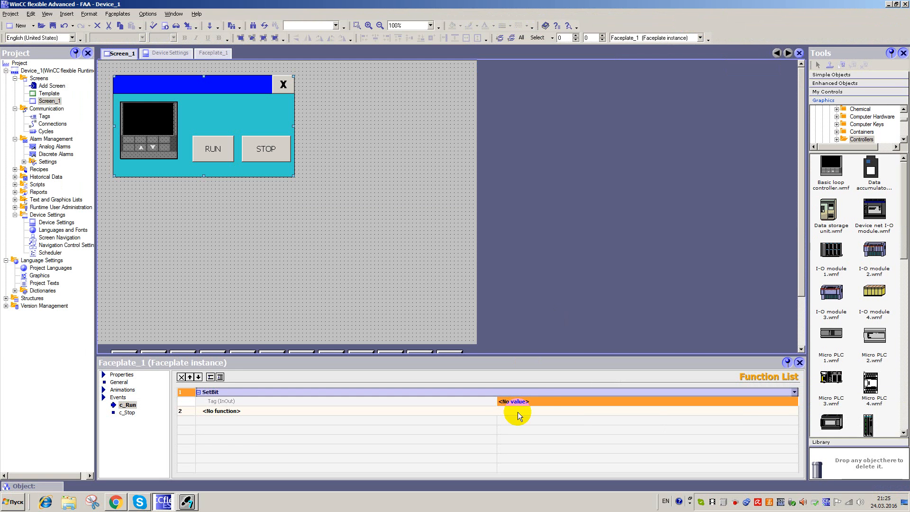
{"action": "left_click", "coordinate": [541, 402]}
{"action": "left_click", "coordinate": [794, 402]}
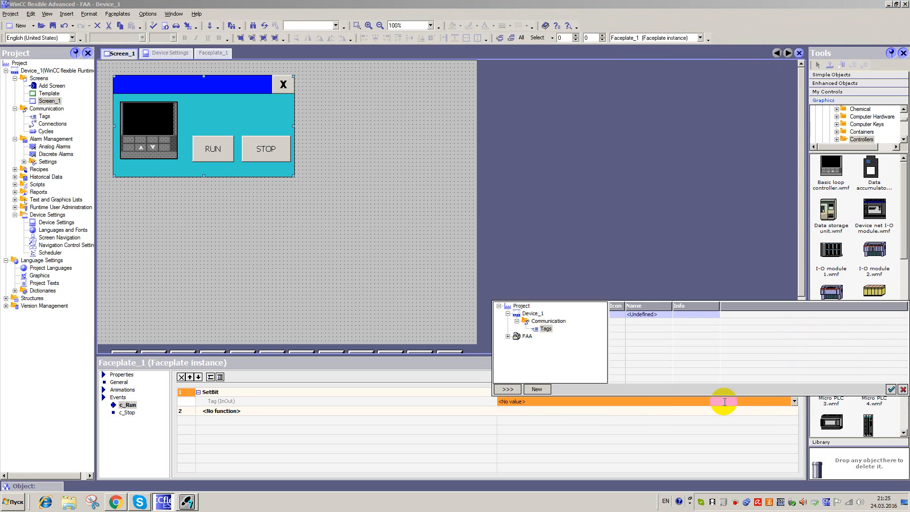
{"action": "left_click", "coordinate": [508, 336]}
{"action": "left_click", "coordinate": [516, 343]}
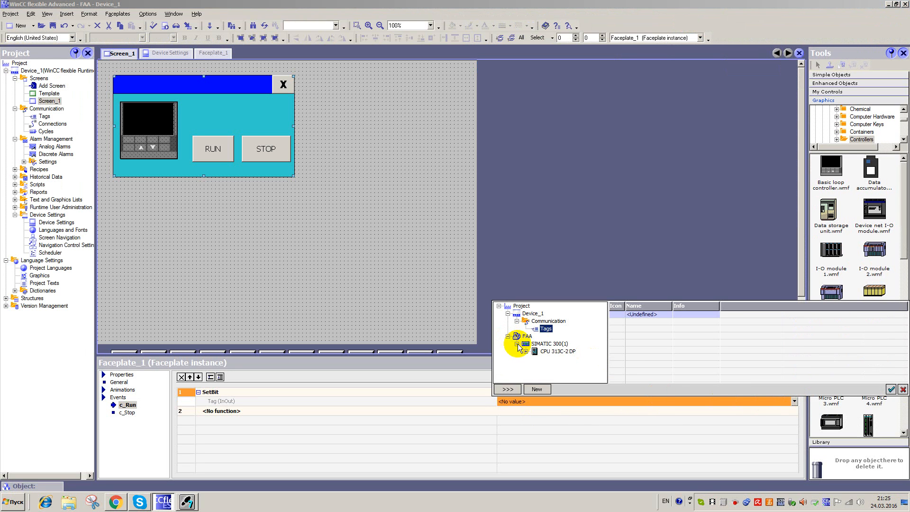
{"action": "left_click", "coordinate": [526, 351]}
{"action": "left_click", "coordinate": [535, 358]}
{"action": "left_click", "coordinate": [543, 374]}
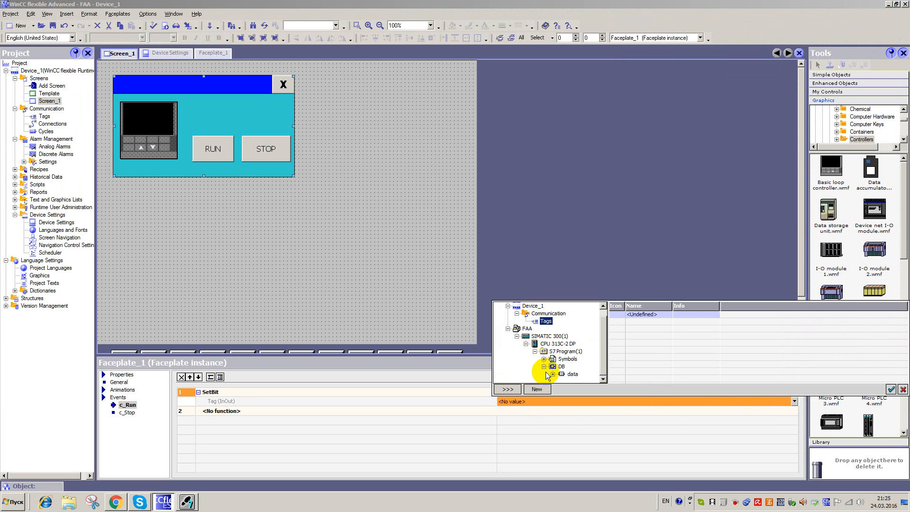
{"action": "left_click", "coordinate": [571, 374]}
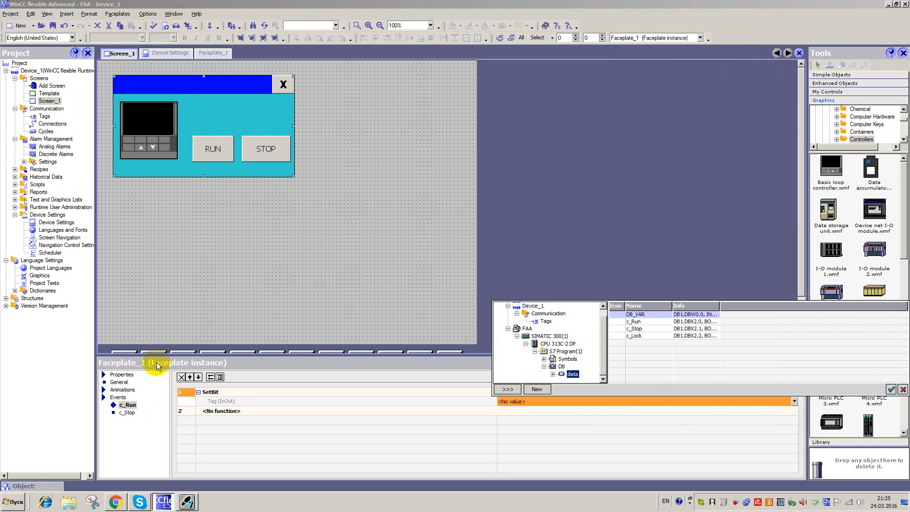
{"action": "left_click", "coordinate": [127, 405]}
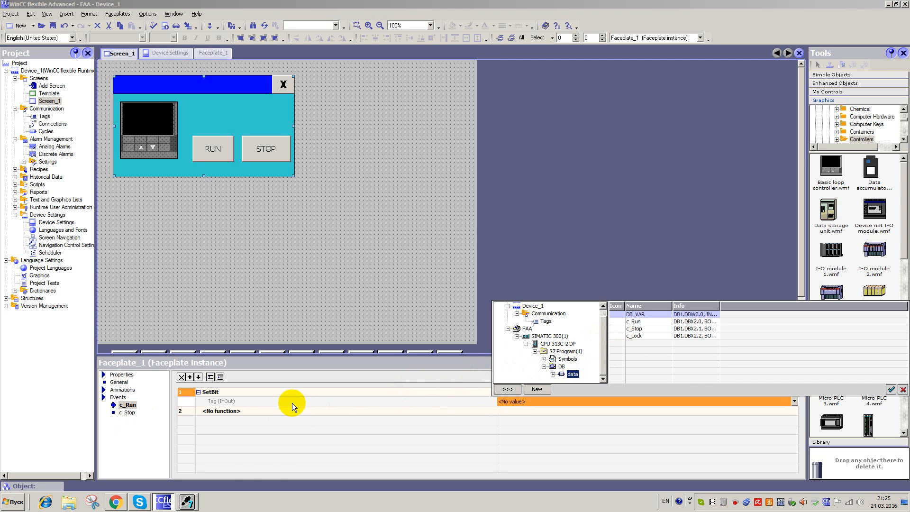
{"action": "double_click", "coordinate": [643, 322]}
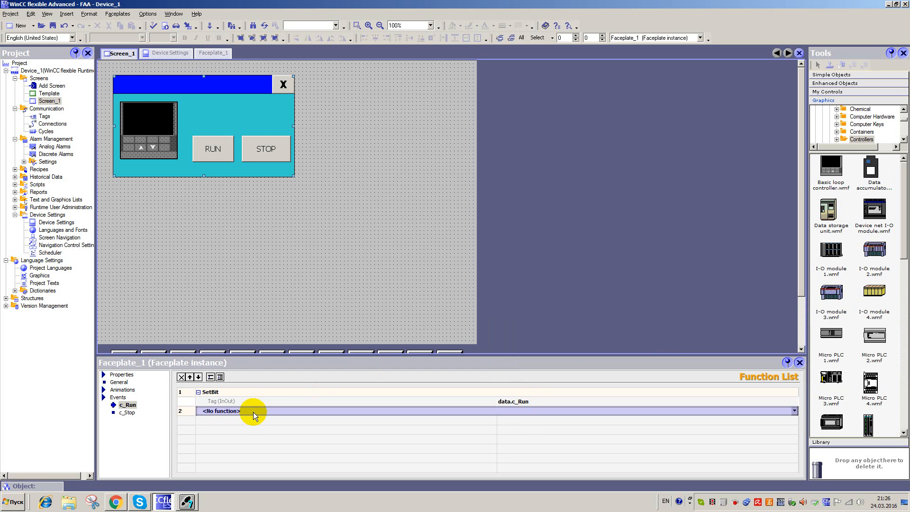
Step: Add a ResetBit function to the c_Run event and link it to the data block variable c_Stop
{"action": "left_click", "coordinate": [253, 411]}
{"action": "type", "text": "rese"}
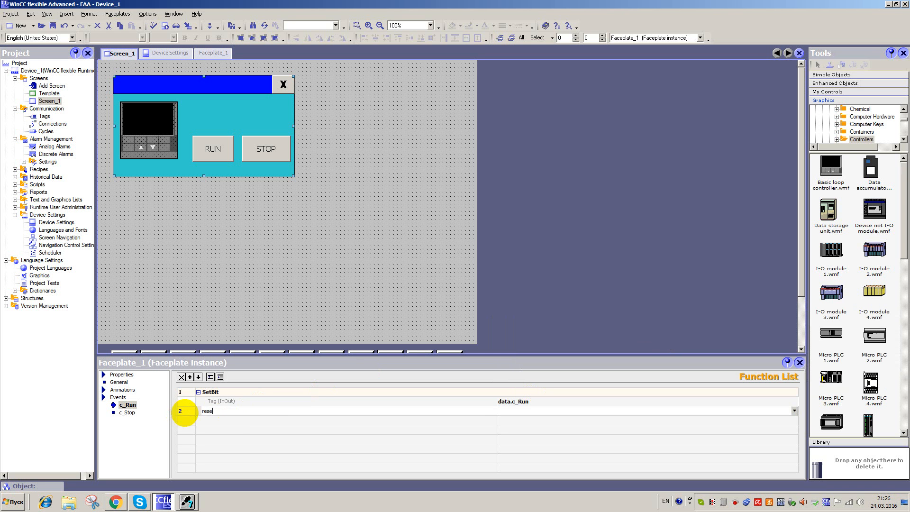
{"action": "type", "text": "tbit"}
{"action": "key", "text": "Return"}
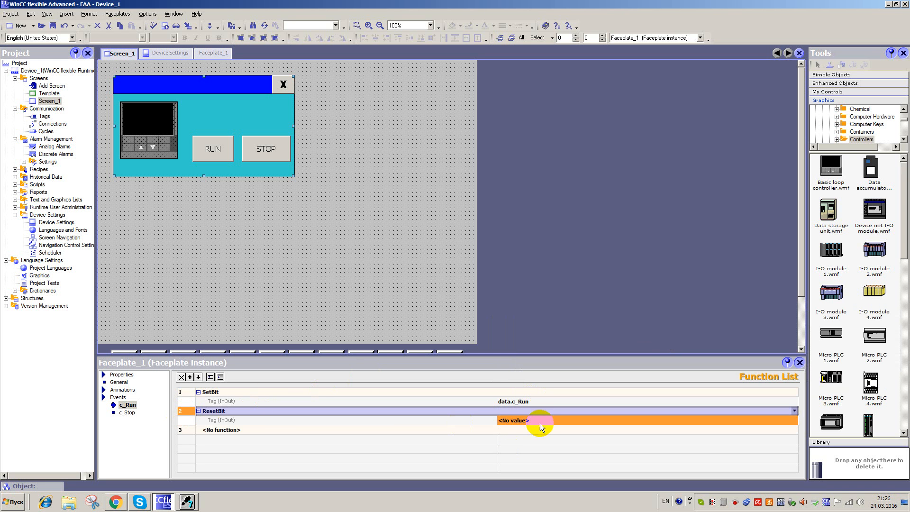
{"action": "left_click", "coordinate": [540, 423]}
{"action": "left_click", "coordinate": [795, 420]}
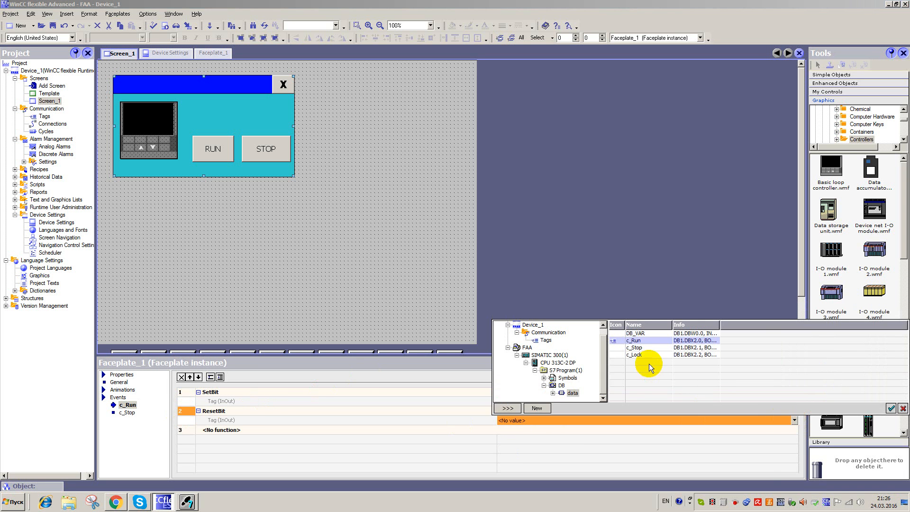
{"action": "double_click", "coordinate": [635, 347]}
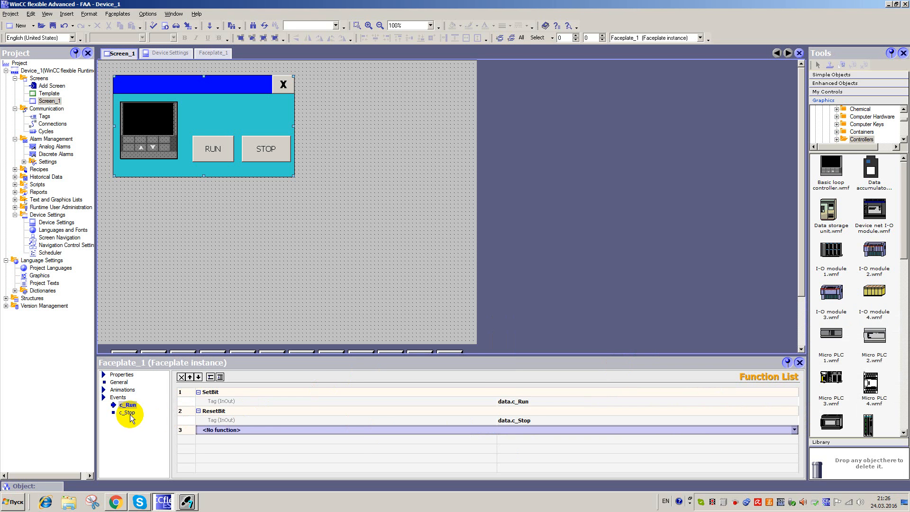
Step: Assign a SetBit function to the faceplate's c_Stop event and link it to the data block variable c_Stop
{"action": "left_click", "coordinate": [130, 413]}
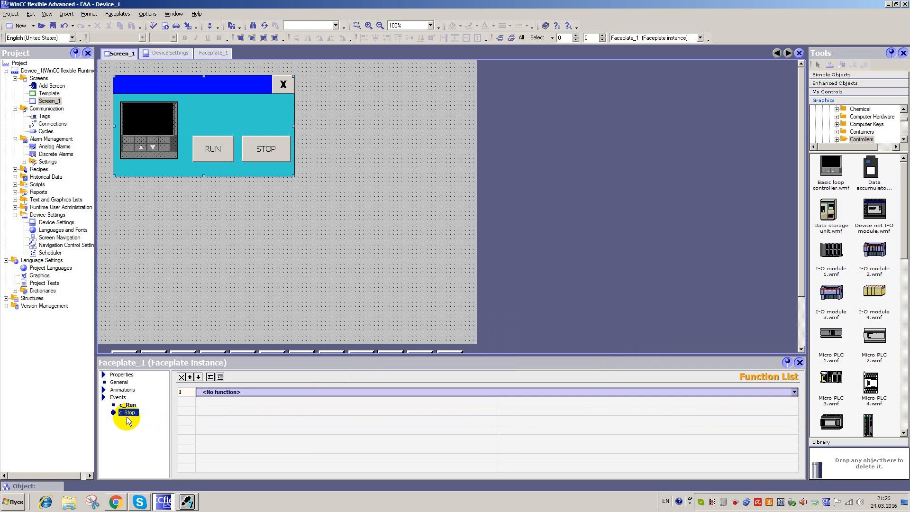
{"action": "left_click", "coordinate": [250, 392]}
{"action": "left_click_drag", "start_coordinate": [251, 392], "coordinate": [197, 399]}
{"action": "type", "text": "SetBit"}
{"action": "key", "text": "Return"}
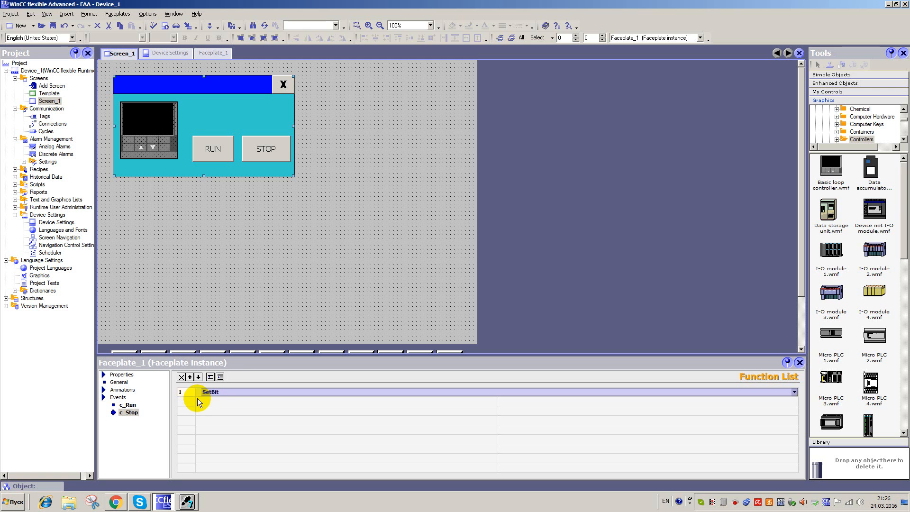
{"action": "left_click", "coordinate": [746, 401]}
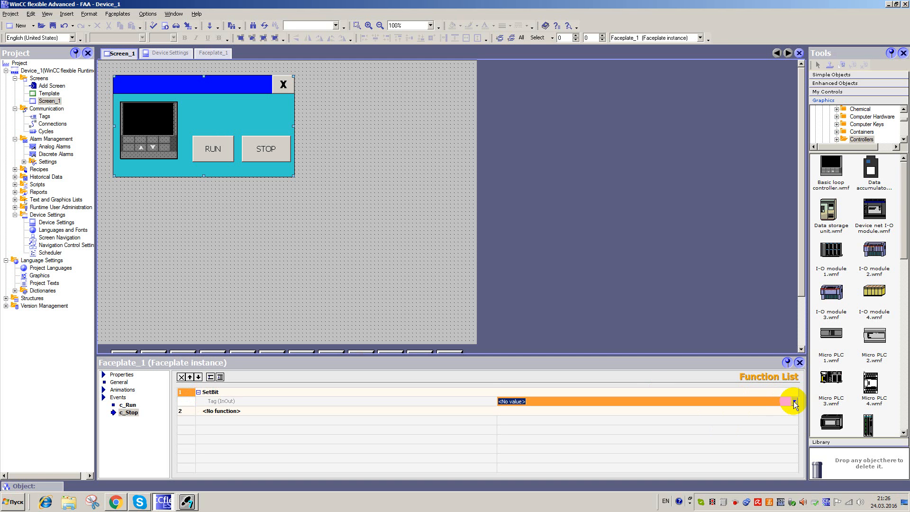
{"action": "left_click", "coordinate": [795, 401]}
{"action": "double_click", "coordinate": [636, 329]}
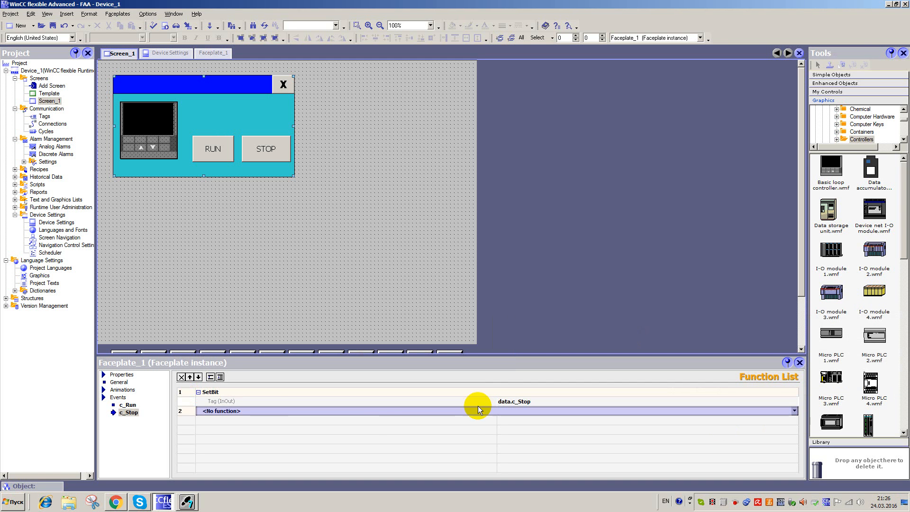
Step: Add a ResetBit function linked to data.c_Run to the c_Stop event, and deselect the faceplate
{"action": "left_click", "coordinate": [263, 411]}
{"action": "double_click", "coordinate": [260, 412]}
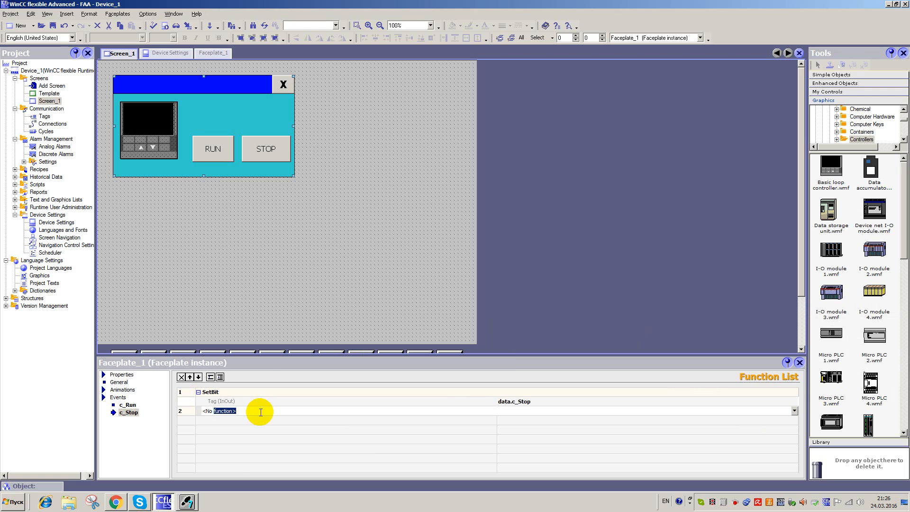
{"action": "left_click_drag", "start_coordinate": [259, 412], "coordinate": [197, 411]}
{"action": "type", "text": "reset"}
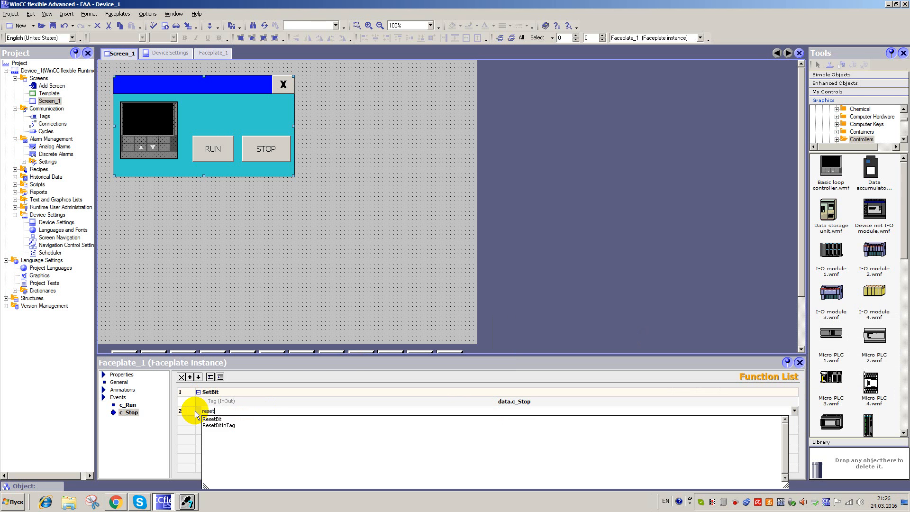
{"action": "key", "text": "Return"}
{"action": "left_click", "coordinate": [598, 423]}
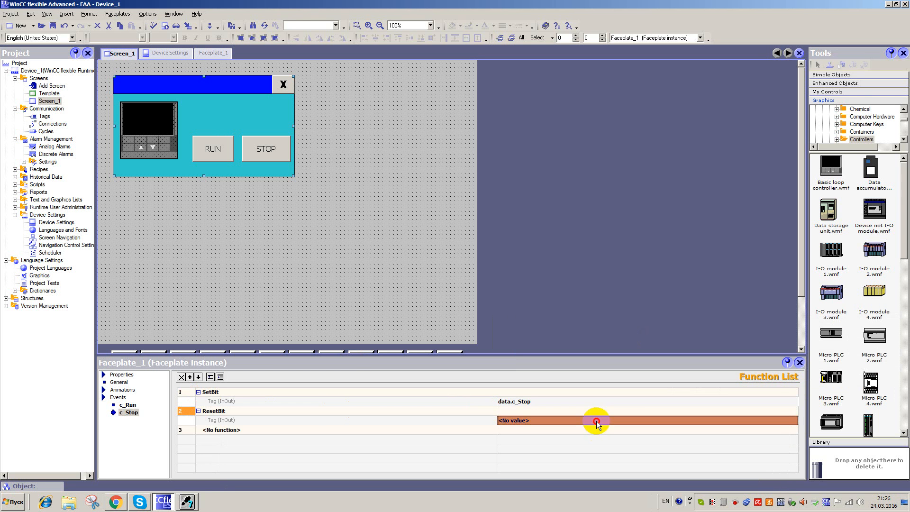
{"action": "left_click", "coordinate": [774, 421]}
{"action": "left_click", "coordinate": [795, 421]}
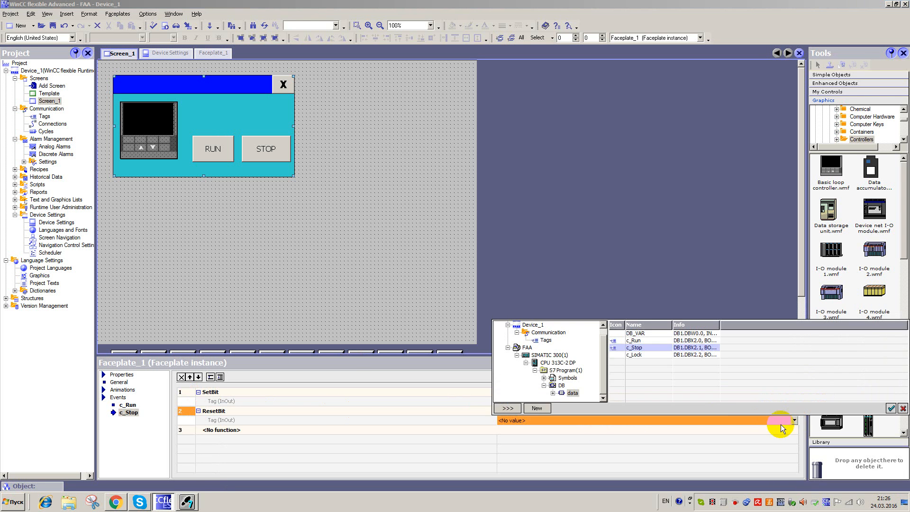
{"action": "double_click", "coordinate": [641, 341]}
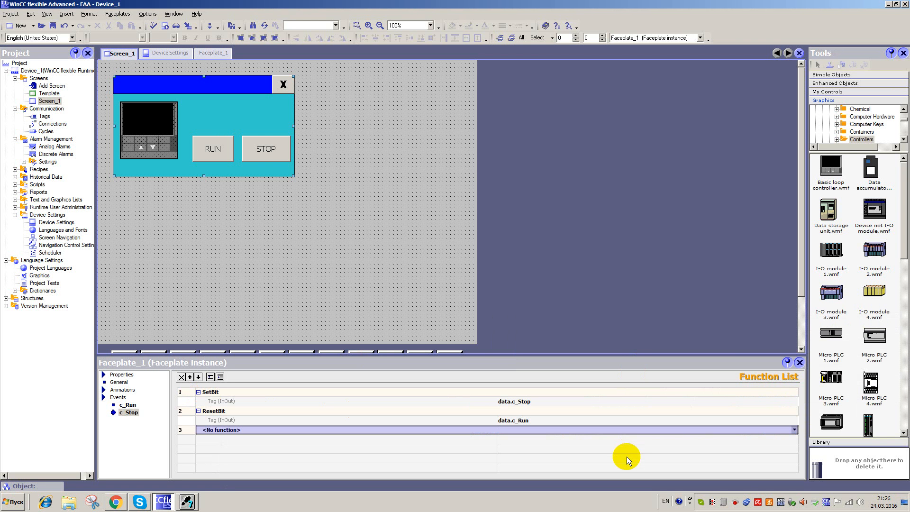
{"action": "left_click", "coordinate": [340, 252]}
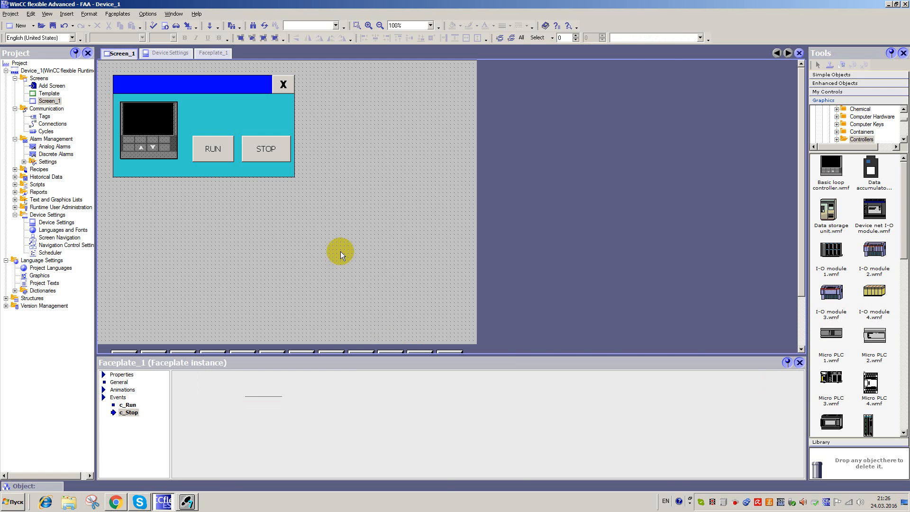
Step: Open block OB1 of CPU 313C-2 DP from SIMATIC Manager and fit its LAD editor window beside WinCC flexible
{"action": "double_click", "coordinate": [404, 5]}
{"action": "double_click", "coordinate": [119, 68]}
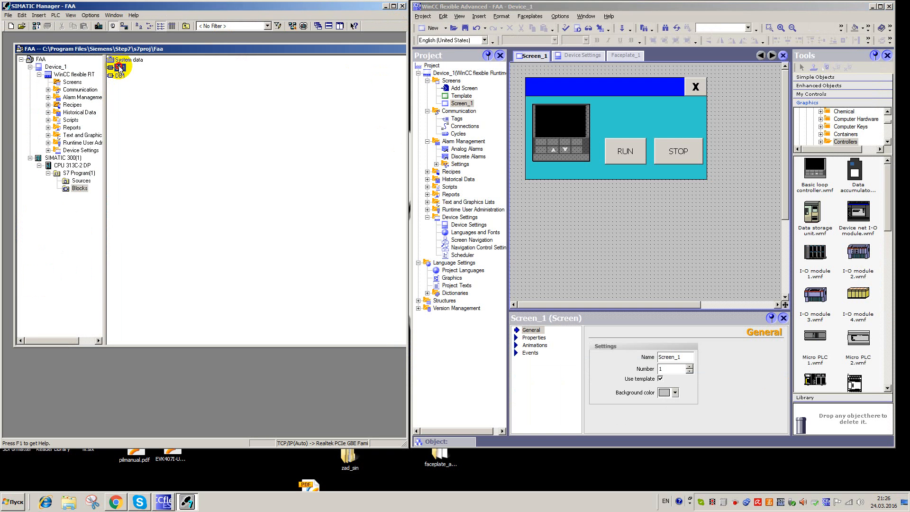
{"action": "left_click", "coordinate": [120, 306]}
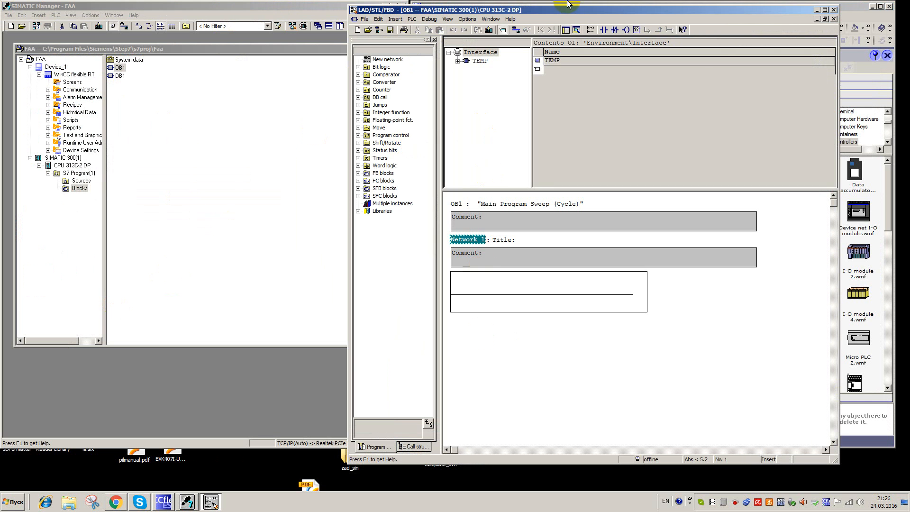
{"action": "left_click_drag", "start_coordinate": [564, 9], "coordinate": [197, 14]}
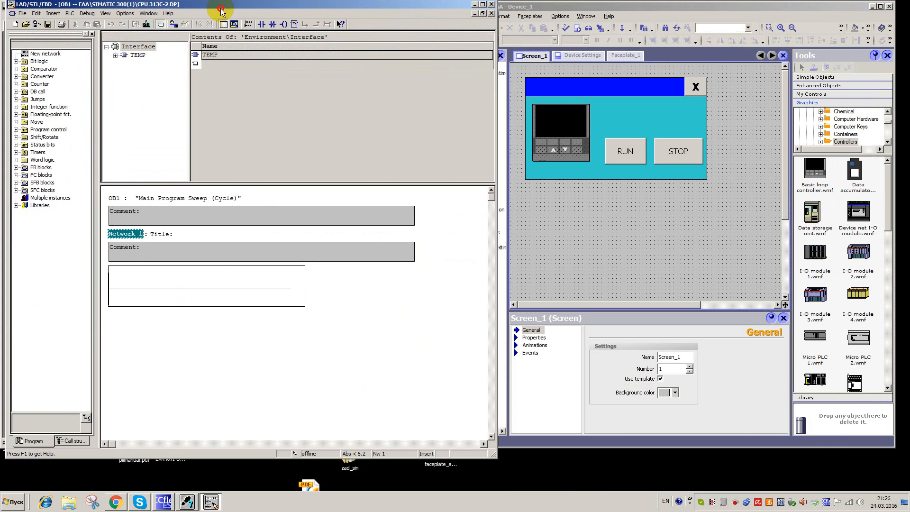
{"action": "left_click_drag", "start_coordinate": [488, 283], "coordinate": [388, 280]}
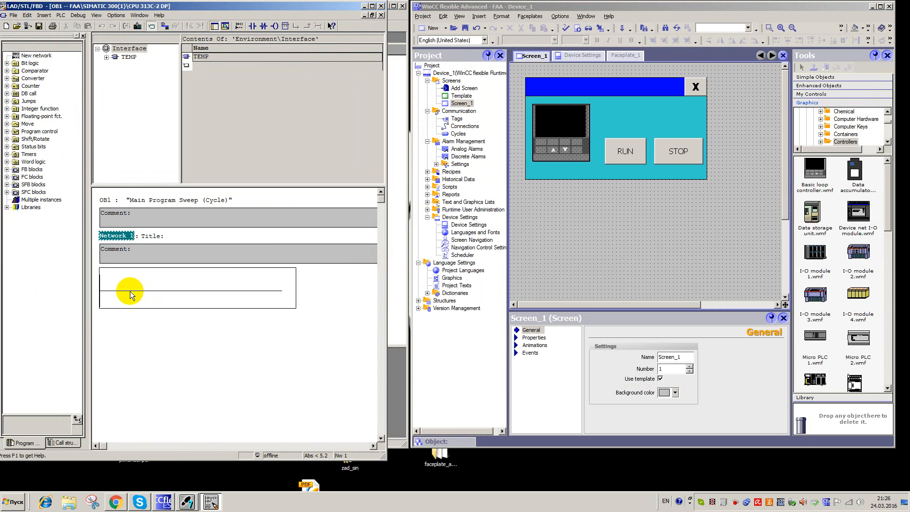
Step: Insert a normally open contact in Network 1 of OB1 and assign it the variable data.c_Run
{"action": "left_click", "coordinate": [130, 291]}
{"action": "left_click", "coordinate": [253, 26]}
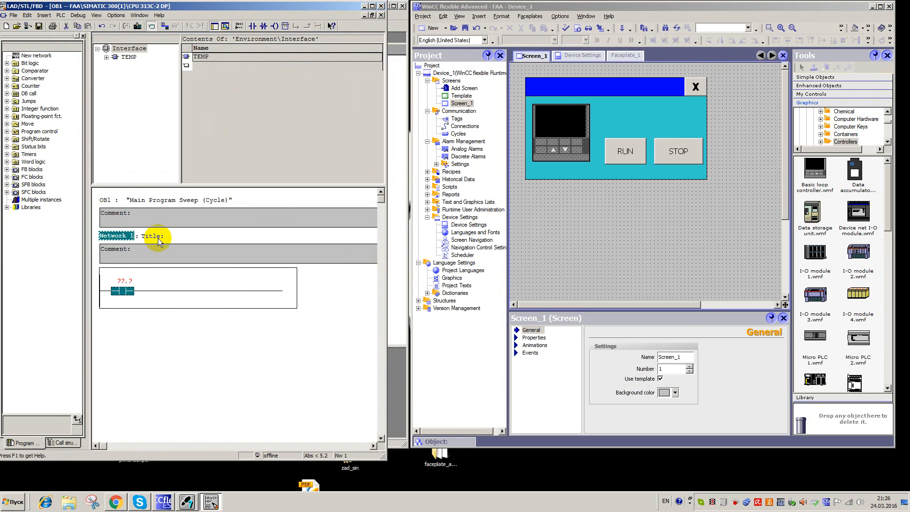
{"action": "left_click", "coordinate": [124, 281]}
{"action": "type", "text": "data"}
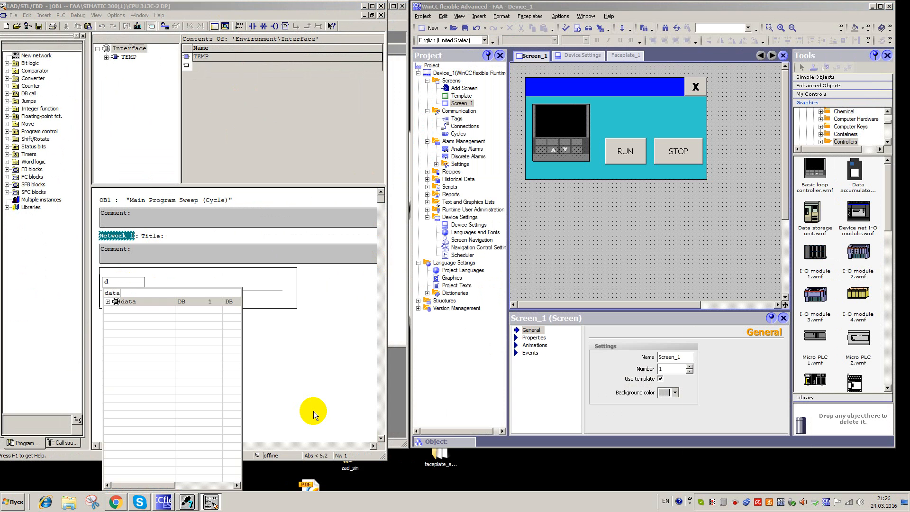
{"action": "type", "text": "\"."}
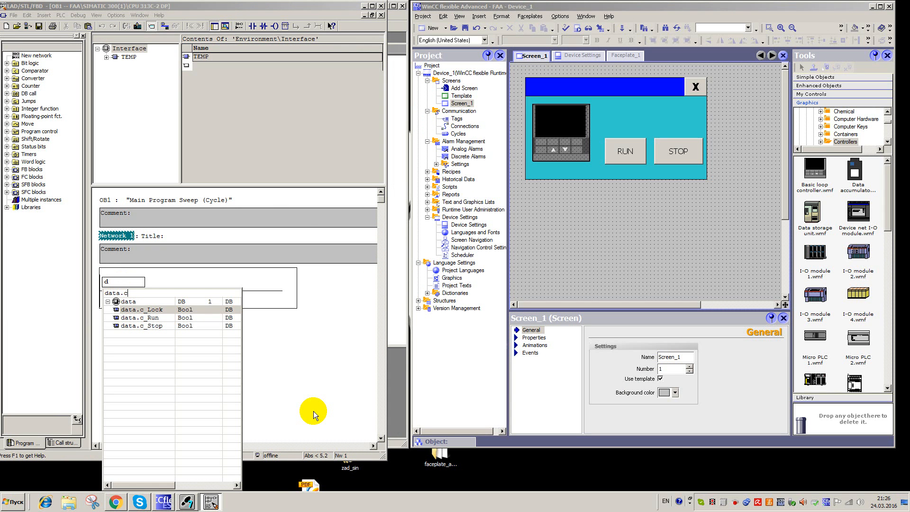
{"action": "type", "text": "c_Run"}
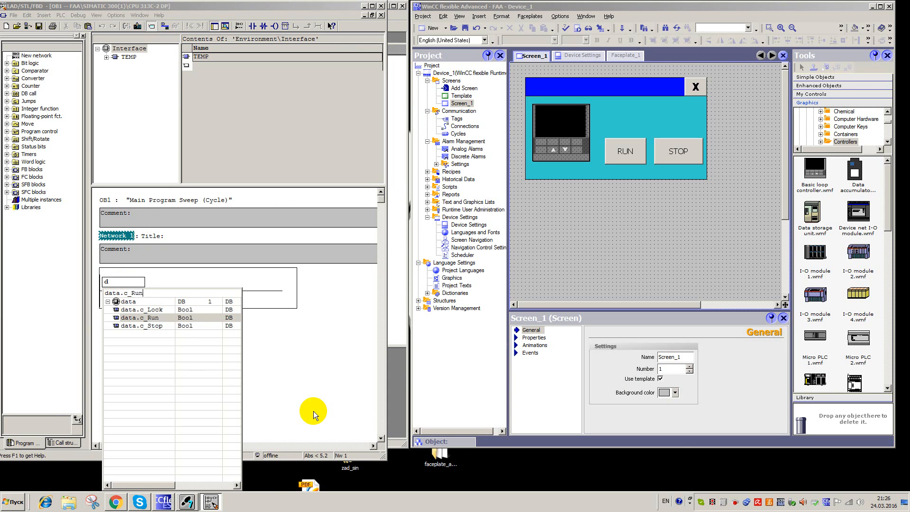
{"action": "key", "text": "Return"}
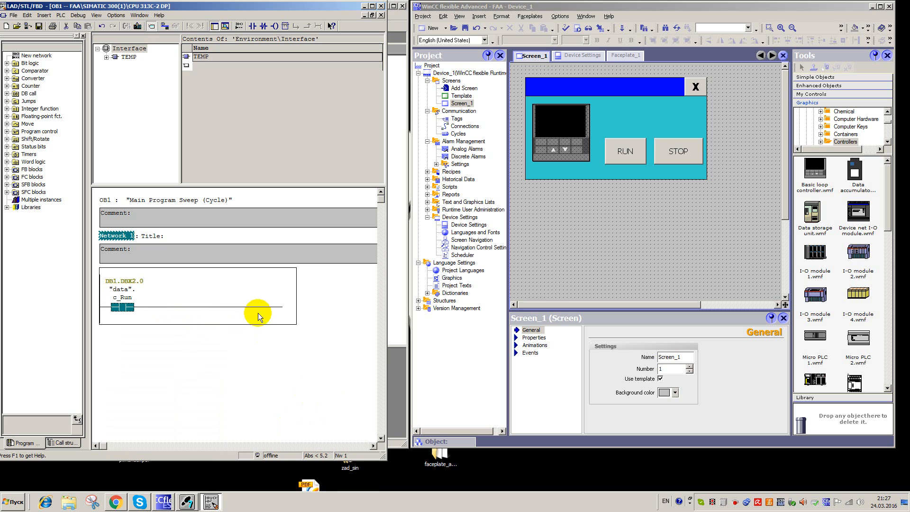
Step: Add an output coil addressed Q0.0 at the end of the Network 1 rung
{"action": "left_click", "coordinate": [257, 309]}
{"action": "left_click", "coordinate": [274, 26]}
{"action": "left_click", "coordinate": [264, 299]}
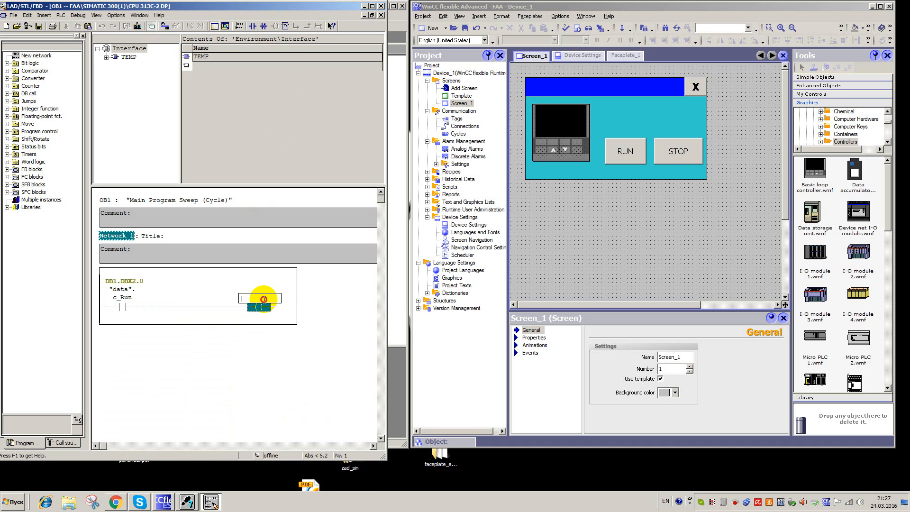
{"action": "type", "text": "q0.0"}
{"action": "key", "text": "Return"}
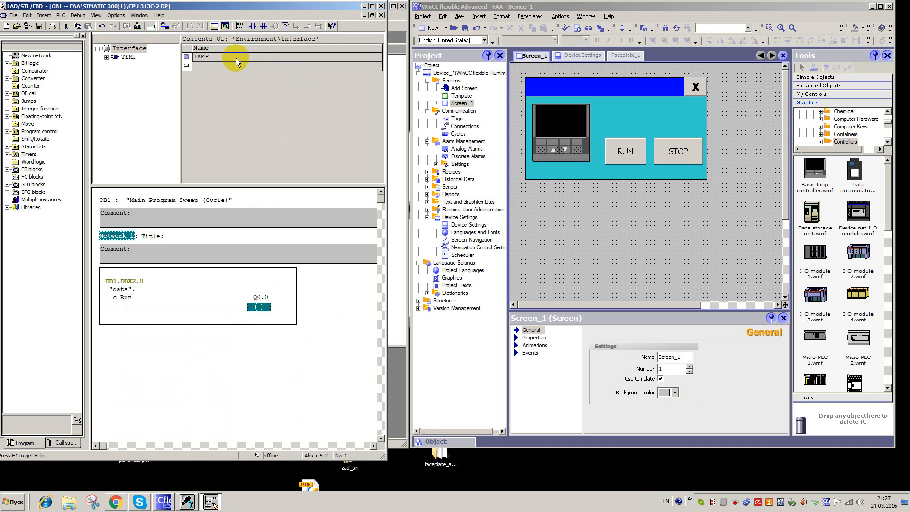
Step: Add a second network to OB1 with a normally open contact assigned to data.c_Stop
{"action": "left_click", "coordinate": [357, 301]}
{"action": "left_click", "coordinate": [240, 25]}
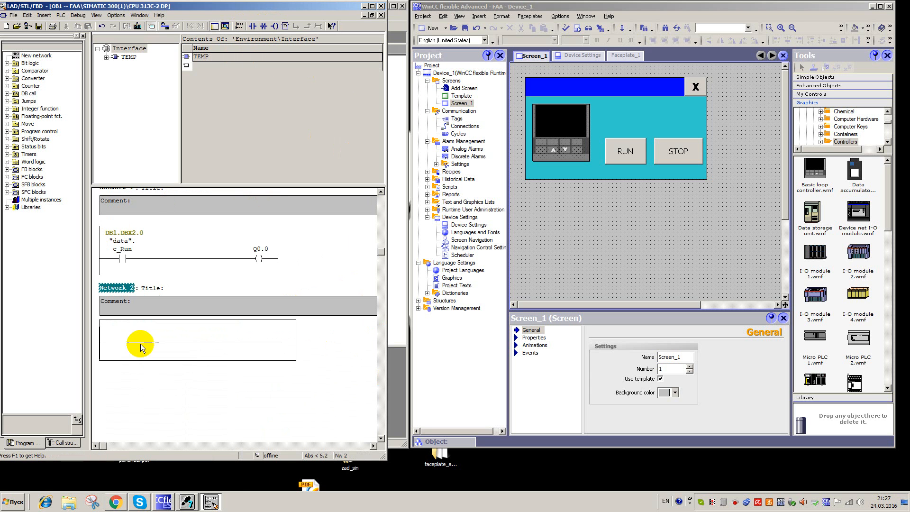
{"action": "left_click", "coordinate": [112, 345]}
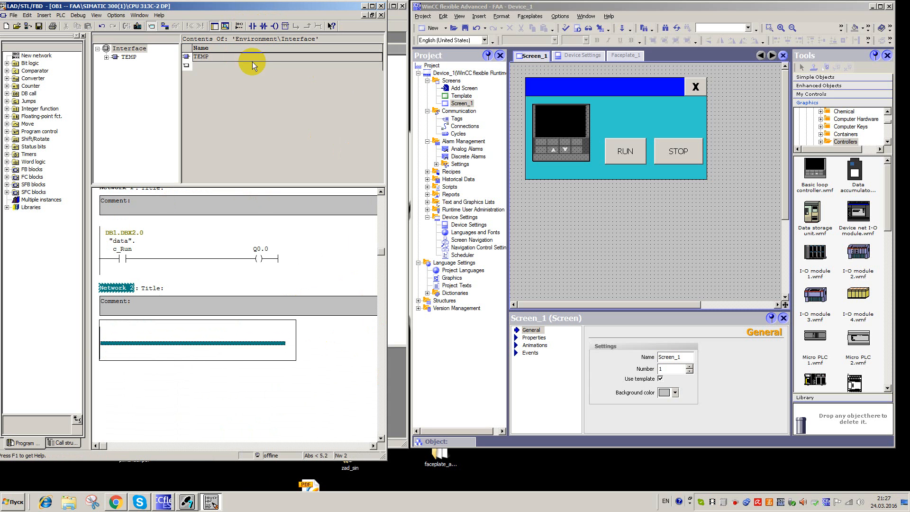
{"action": "left_click", "coordinate": [252, 27]}
{"action": "type", "text": "data."}
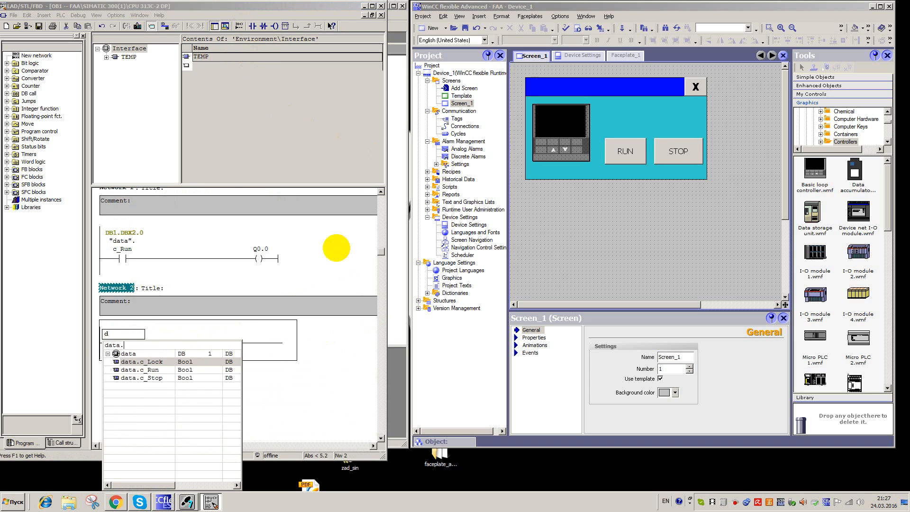
{"action": "type", "text": "c_Stop"}
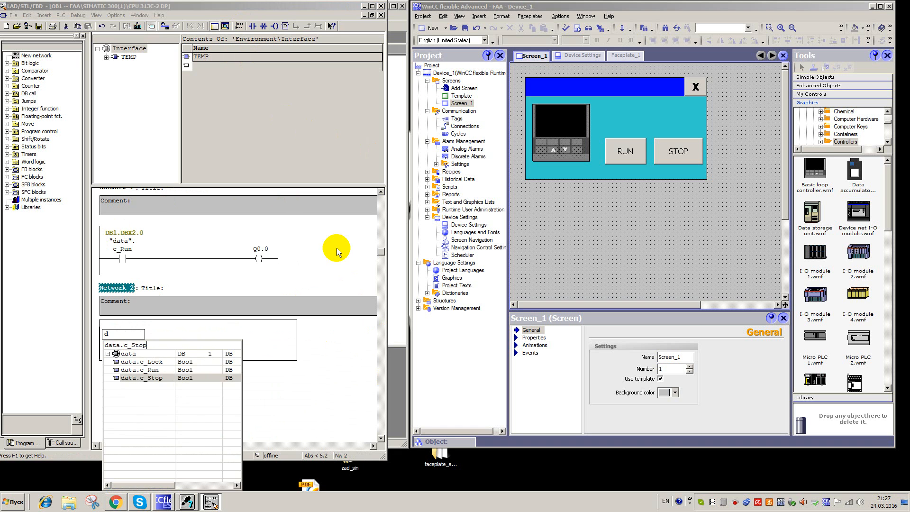
{"action": "key", "text": "Return"}
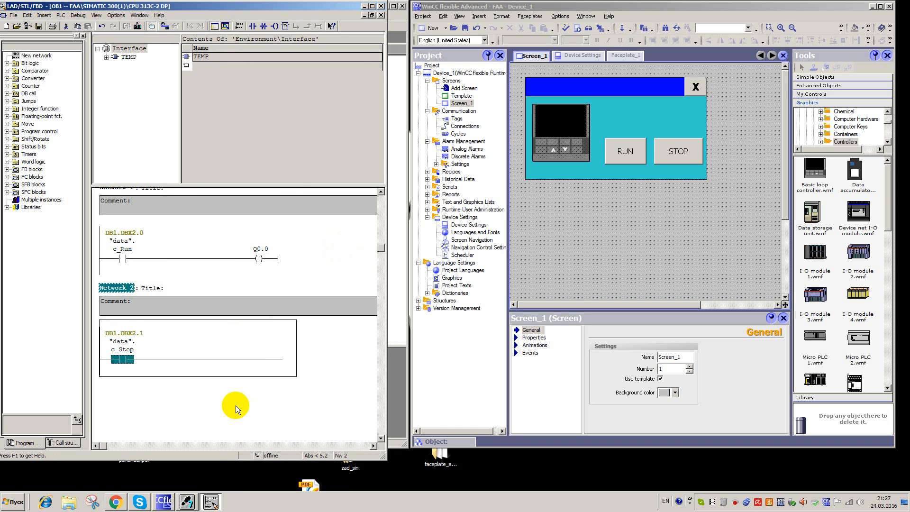
Step: Add an output coil addressed Q0.1 at the end of the Network 2 rung
{"action": "left_click", "coordinate": [264, 359]}
{"action": "left_click", "coordinate": [277, 26]}
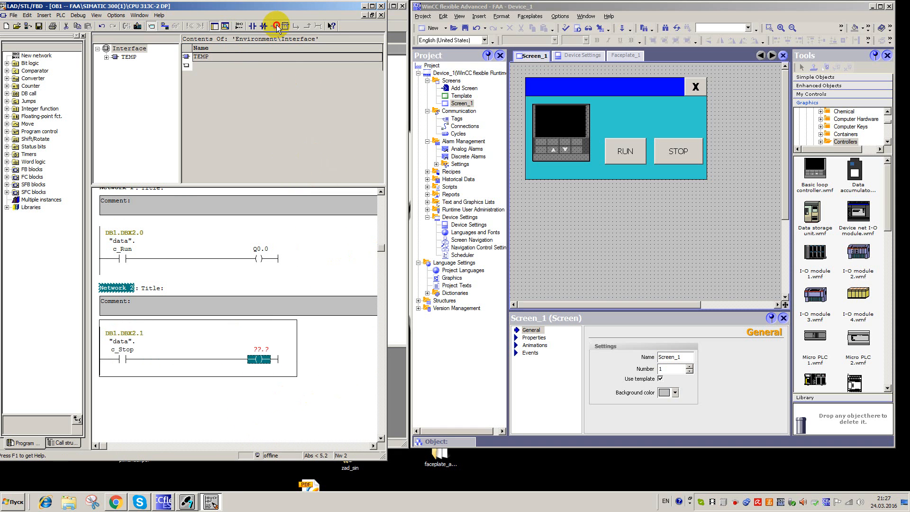
{"action": "left_click", "coordinate": [261, 350]}
{"action": "type", "text": "q"}
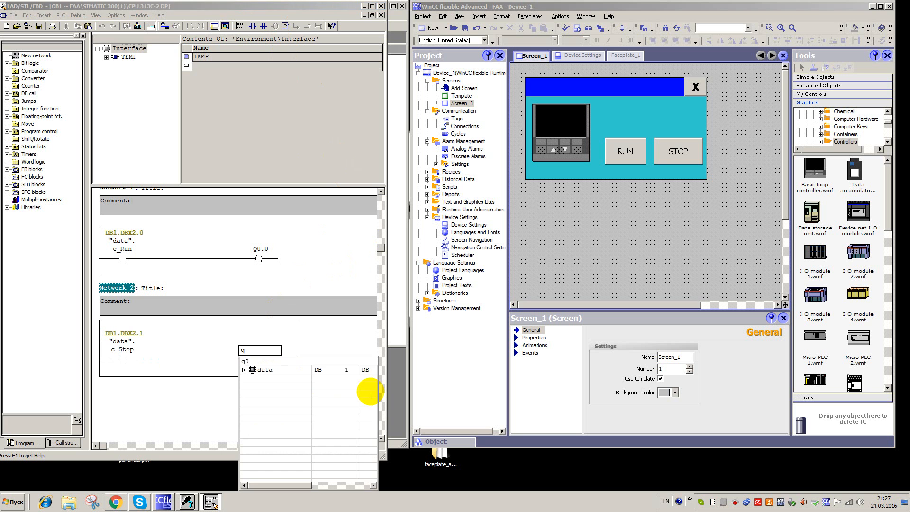
{"action": "type", "text": "0.1"}
{"action": "key", "text": "Return"}
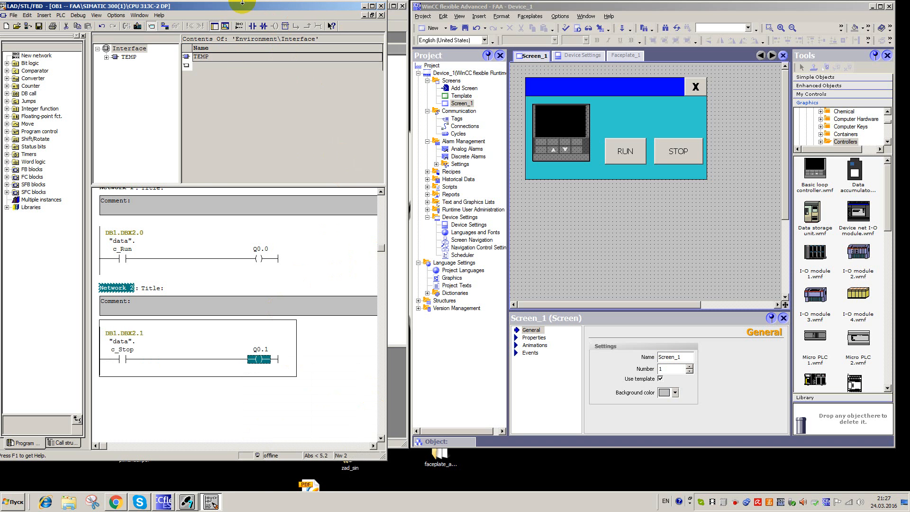
{"action": "left_click", "coordinate": [321, 324]}
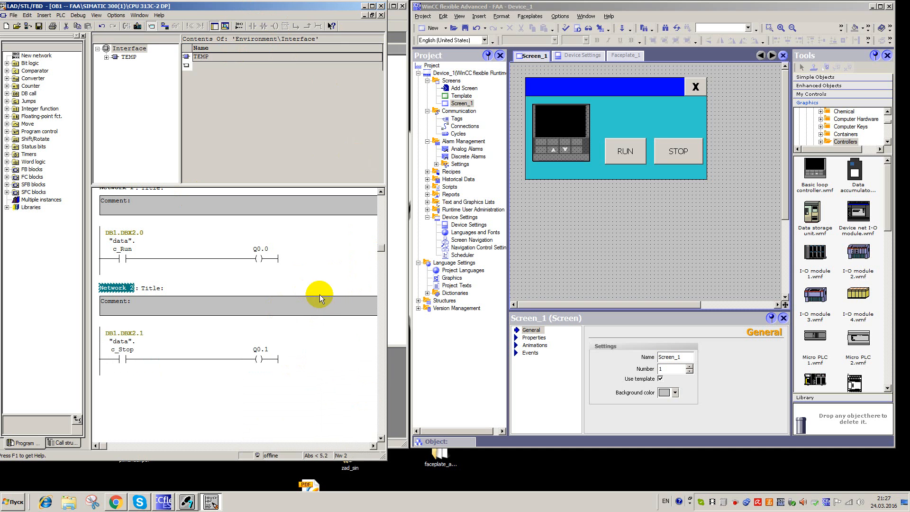
Step: Return to SIMATIC Manager and set the PG/PC interface parameter assignment to PLCSIM(MPI)
{"action": "left_click_drag", "start_coordinate": [310, 7], "coordinate": [338, 75]}
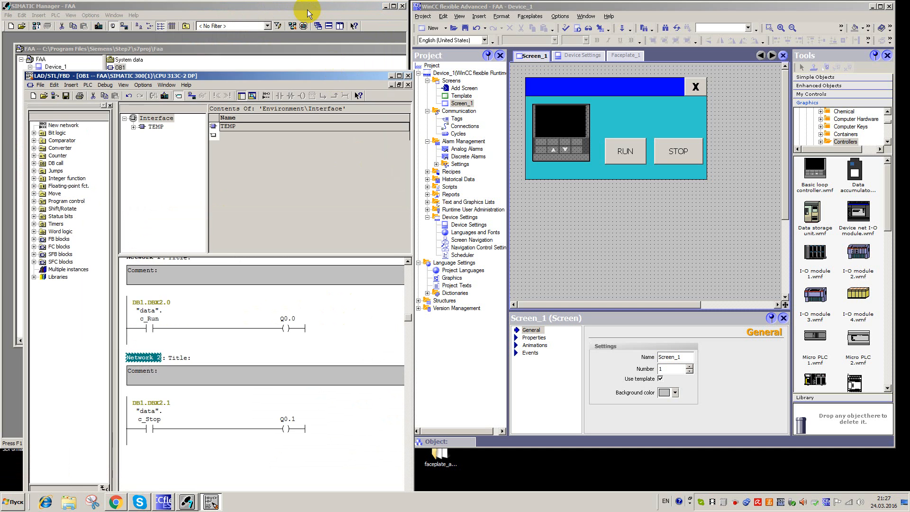
{"action": "left_click", "coordinate": [309, 7]}
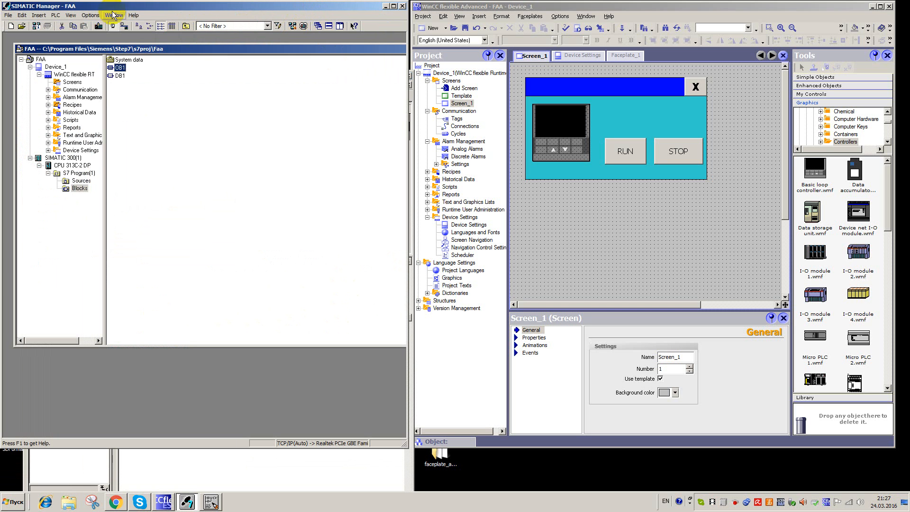
{"action": "left_click", "coordinate": [90, 15]}
{"action": "left_click", "coordinate": [190, 173]}
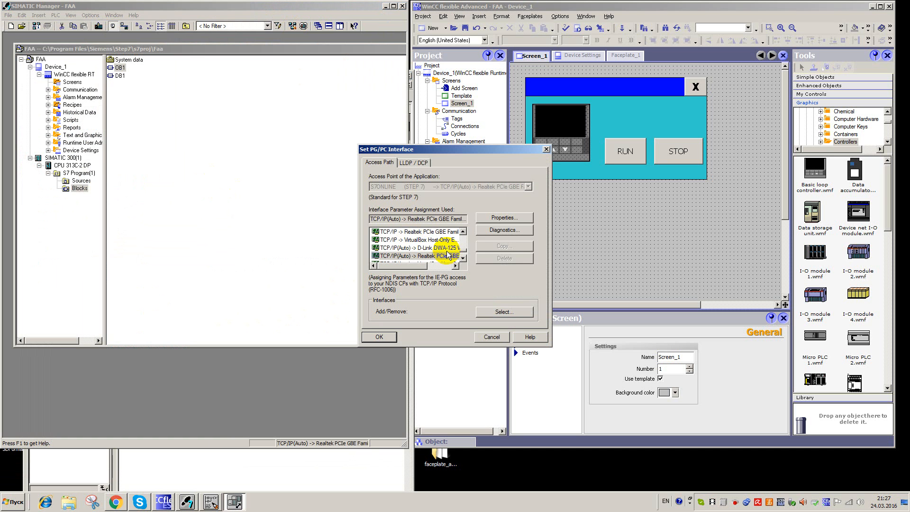
{"action": "left_click", "coordinate": [463, 232]}
{"action": "left_click", "coordinate": [462, 232]}
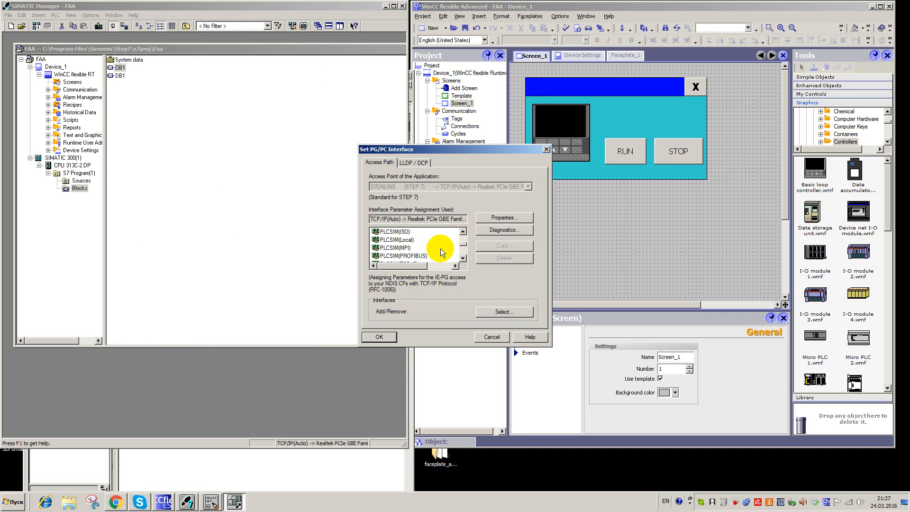
{"action": "left_click", "coordinate": [462, 232]}
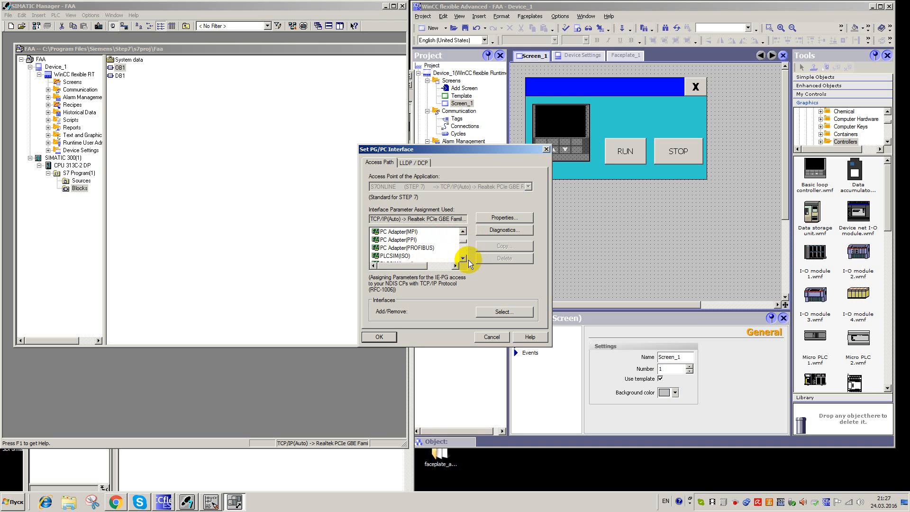
{"action": "left_click", "coordinate": [463, 258]}
{"action": "left_click", "coordinate": [464, 258]}
{"action": "left_click", "coordinate": [407, 258]}
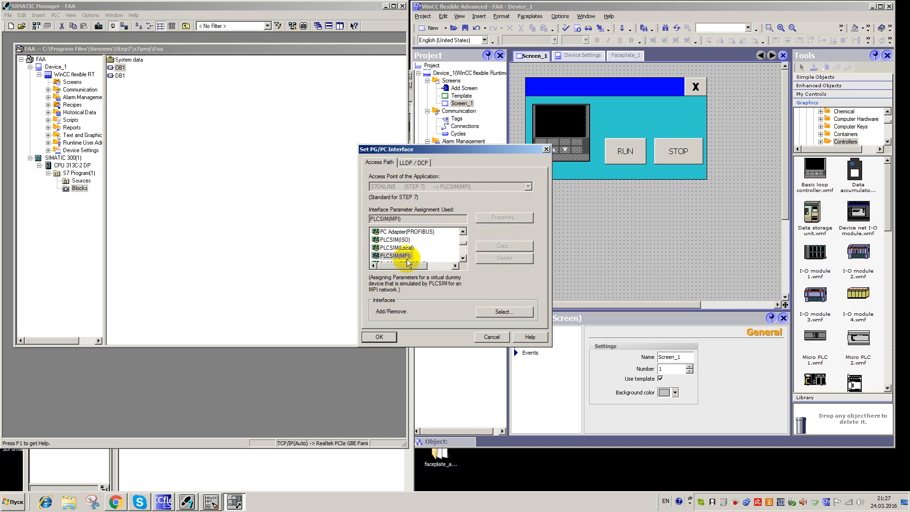
{"action": "left_click", "coordinate": [379, 337]}
{"action": "left_click", "coordinate": [429, 281]}
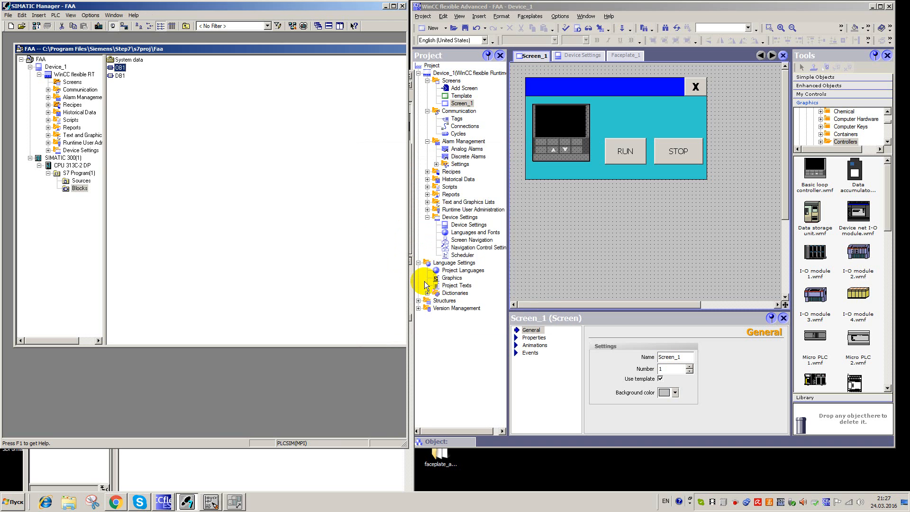
Step: Start the S7-PLCSIM simulator and move its window clear of the project tree
{"action": "left_click", "coordinate": [300, 26]}
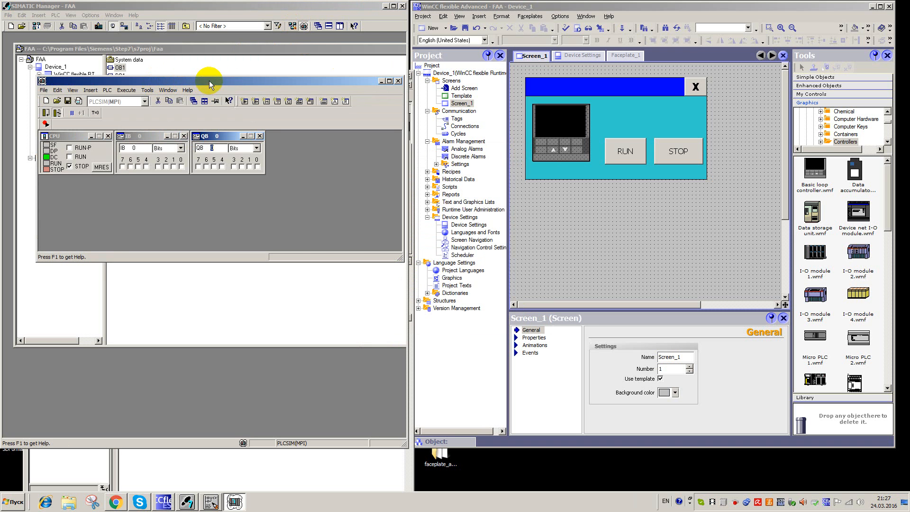
{"action": "left_click_drag", "start_coordinate": [224, 84], "coordinate": [216, 129]}
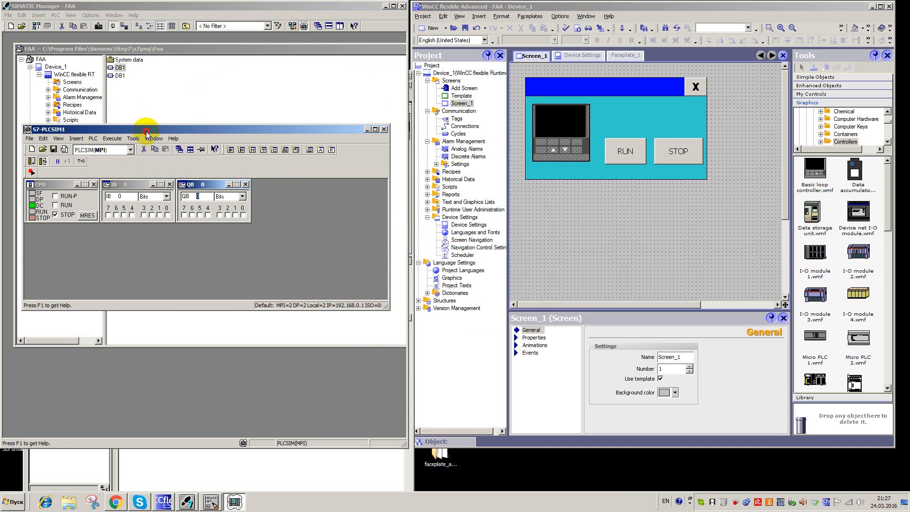
{"action": "left_click_drag", "start_coordinate": [146, 133], "coordinate": [176, 204]}
Step: Download the SIMATIC 300(1) station to the simulated CPU and confirm the download prompts
{"action": "left_click", "coordinate": [62, 159]}
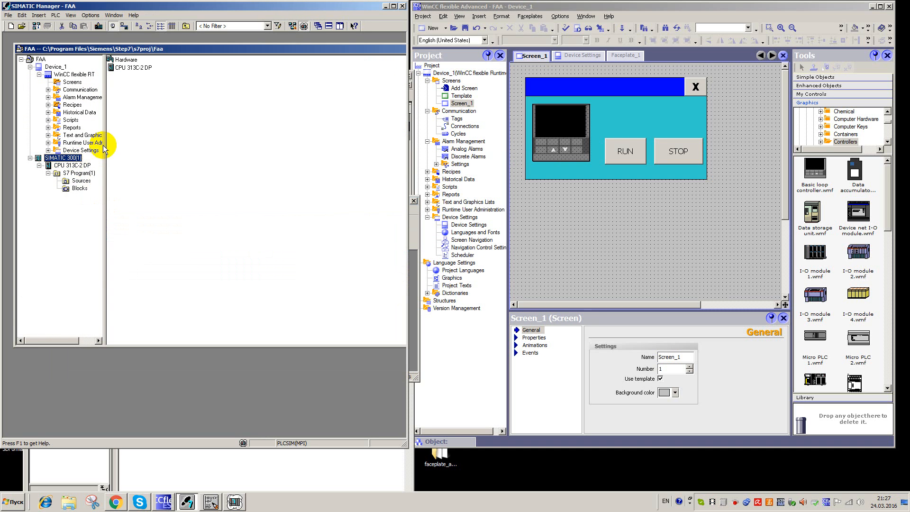
{"action": "left_click", "coordinate": [98, 26]}
{"action": "left_click", "coordinate": [157, 257]}
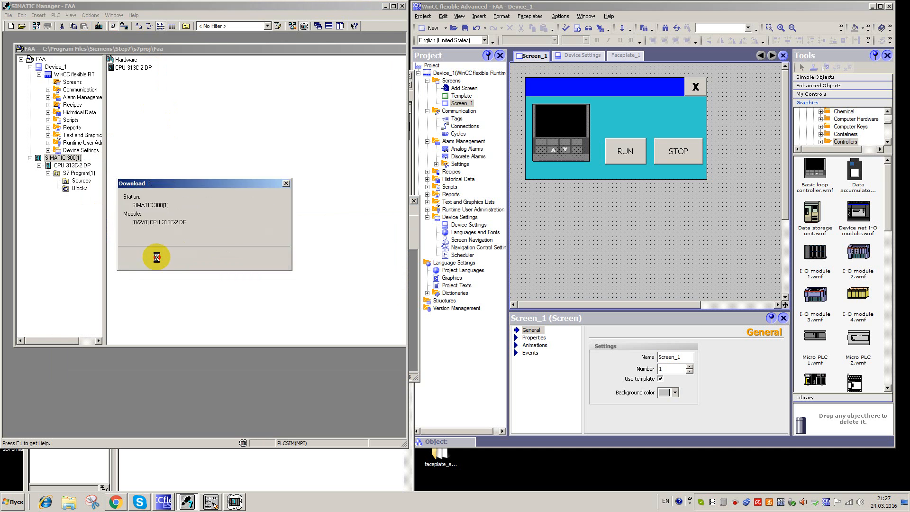
{"action": "left_click", "coordinate": [24, 85]}
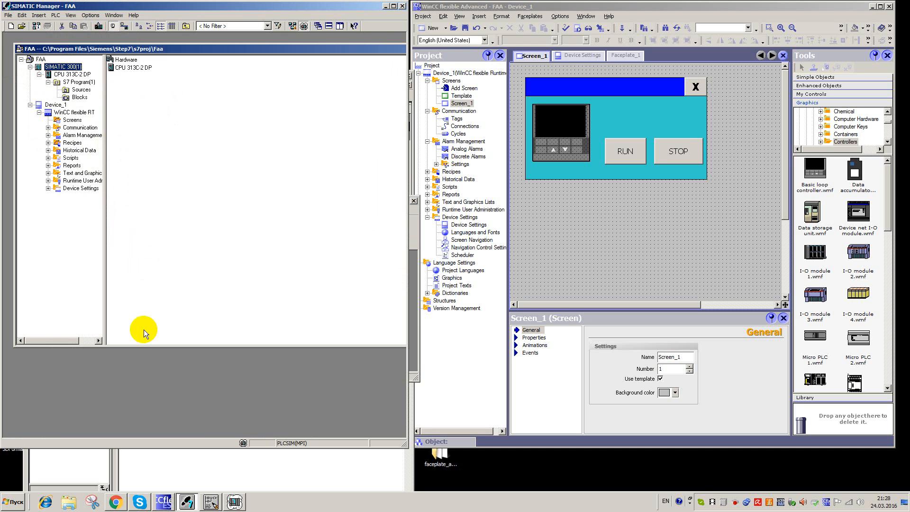
Step: Bring the S7-PLCSIM window forward, reposition it, and set the simulated CPU to RUN-P mode
{"action": "left_click", "coordinate": [234, 497]}
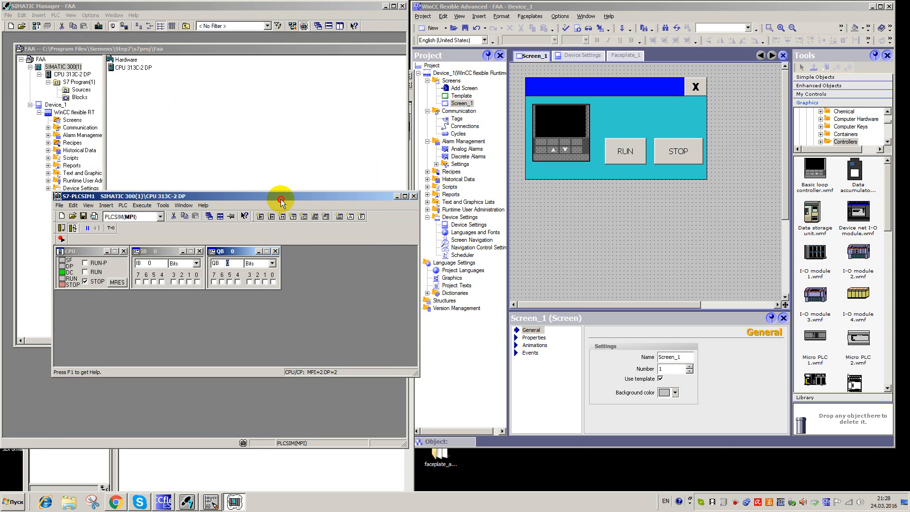
{"action": "left_click_drag", "start_coordinate": [280, 200], "coordinate": [261, 132]}
{"action": "left_click", "coordinate": [66, 199]}
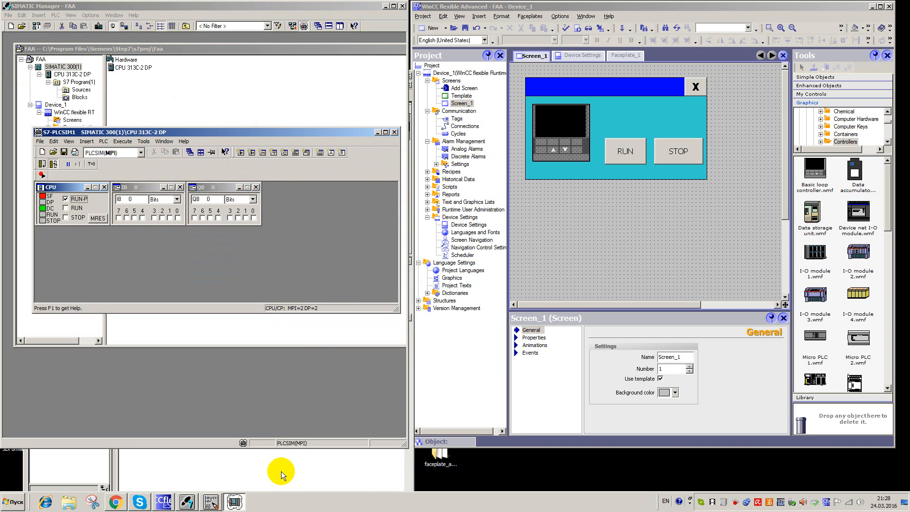
Step: Start WinCC flexible Runtime for Device_1 and move its window clear of the S7-PLCSIM window
{"action": "left_click", "coordinate": [571, 10]}
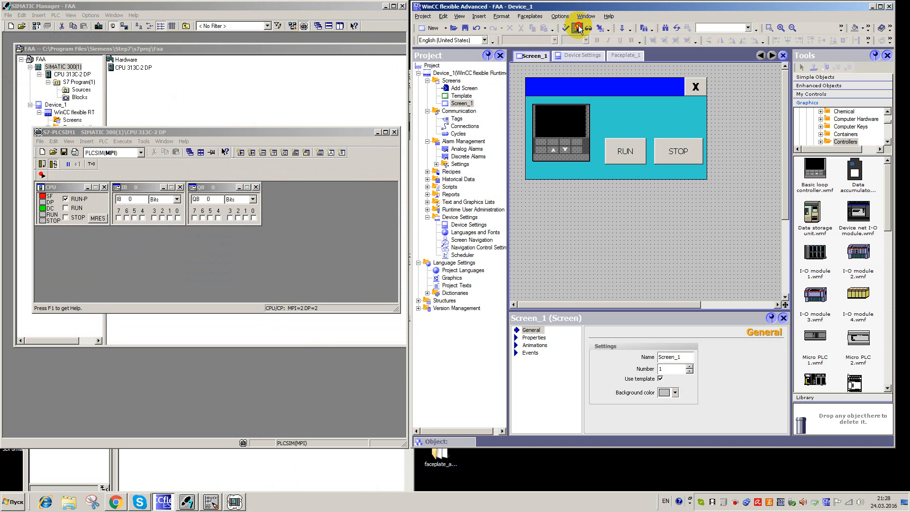
{"action": "left_click", "coordinate": [578, 28]}
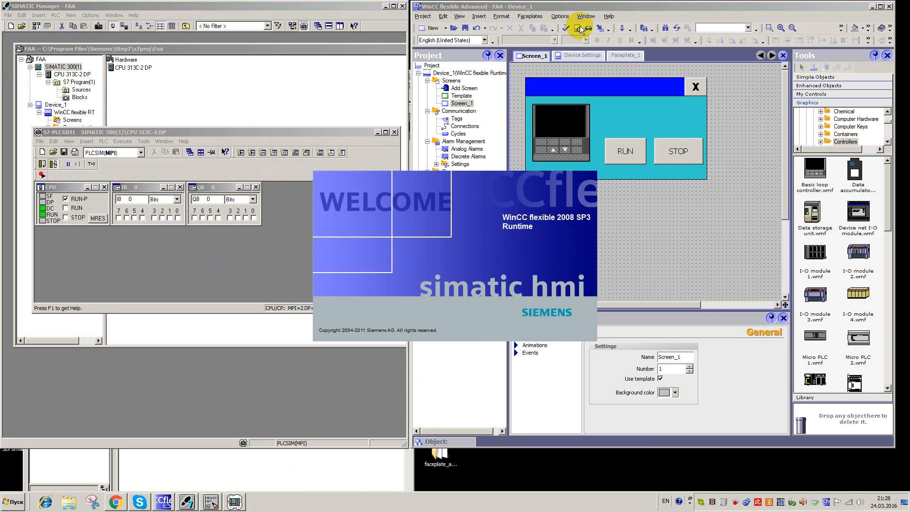
{"action": "left_click_drag", "start_coordinate": [294, 7], "coordinate": [732, 91]}
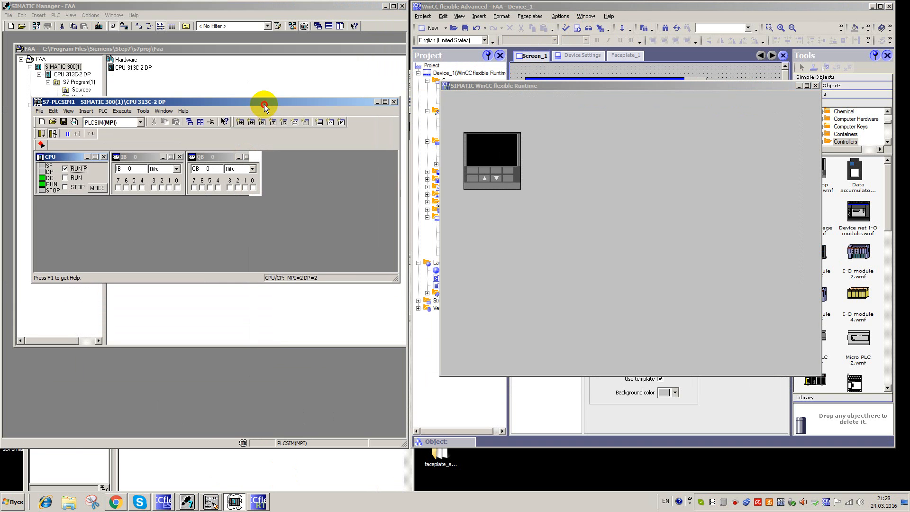
Step: Switch to OB1 in the LAD/STL/FBD editor and arrange it below the S7-PLCSIM window so both are visible
{"action": "left_click", "coordinate": [211, 501]}
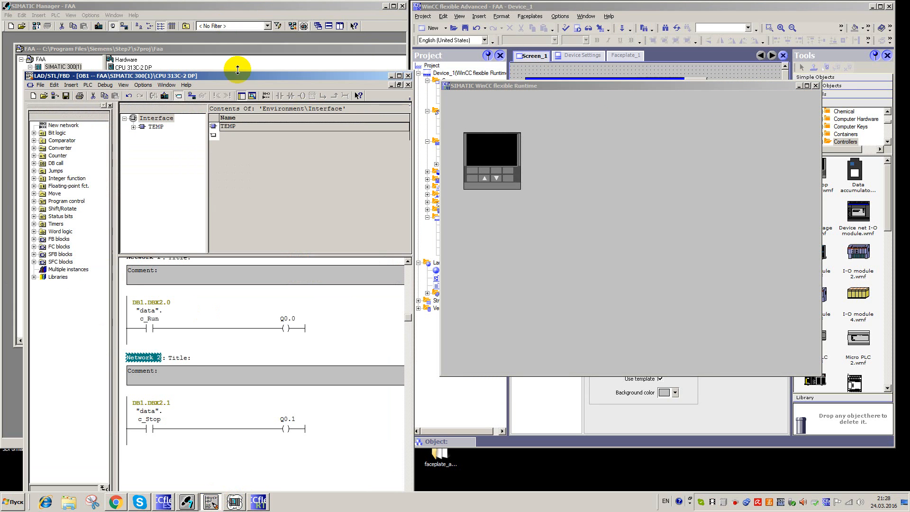
{"action": "left_click_drag", "start_coordinate": [253, 78], "coordinate": [242, 214]}
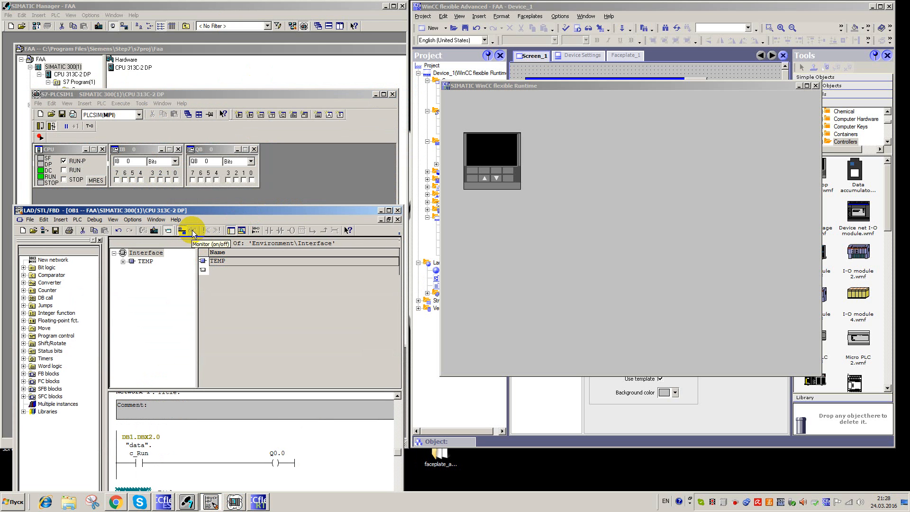
{"action": "left_click_drag", "start_coordinate": [255, 94], "coordinate": [245, 19]}
{"action": "left_click_drag", "start_coordinate": [226, 211], "coordinate": [194, 137]}
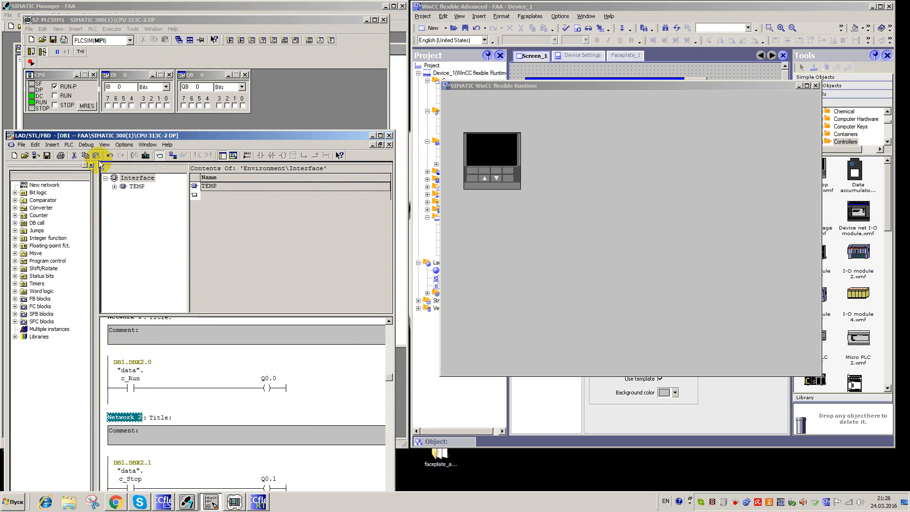
Step: Save OB1 and turn on online monitoring of its networks
{"action": "left_click", "coordinate": [47, 157]}
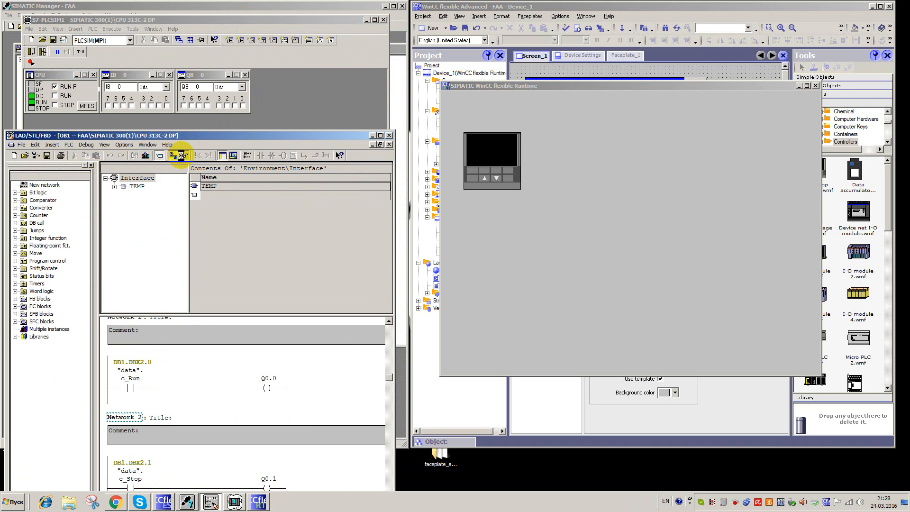
{"action": "left_click", "coordinate": [173, 158]}
{"action": "left_click", "coordinate": [138, 388]}
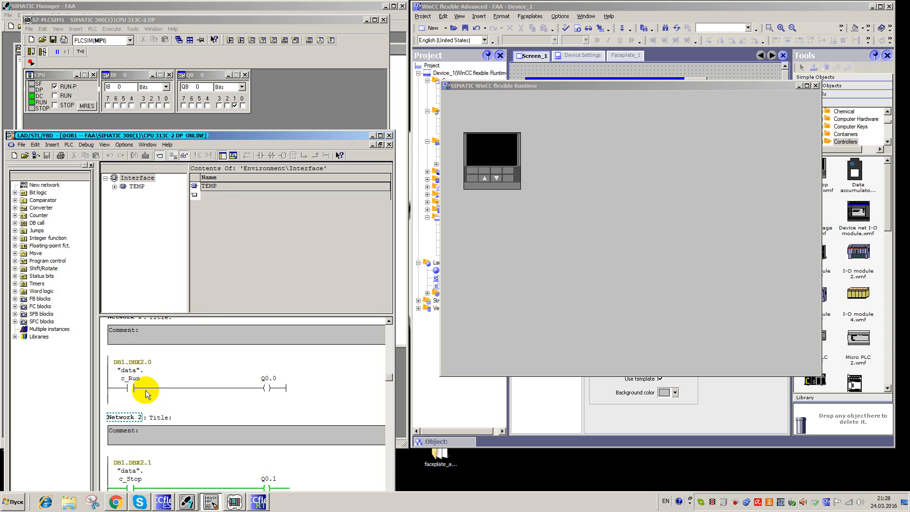
{"action": "mouse_move", "coordinate": [237, 136]}
{"action": "left_mouse_down"}
{"action": "mouse_move", "coordinate": [237, 95]}
{"action": "mouse_move", "coordinate": [239, 131]}
{"action": "left_mouse_up"}
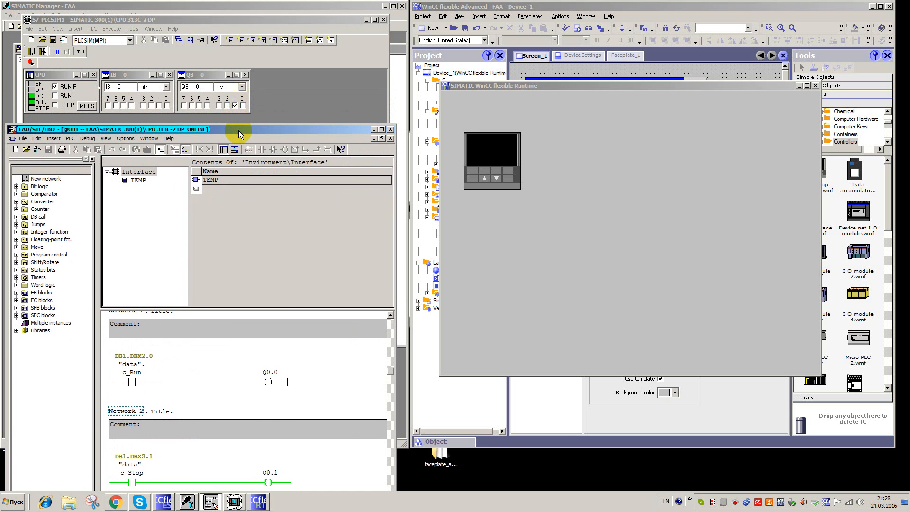
Step: Reposition the Runtime window, open the controller's faceplate, trigger its RUN command and close the faceplate
{"action": "left_click_drag", "start_coordinate": [561, 86], "coordinate": [566, 57]}
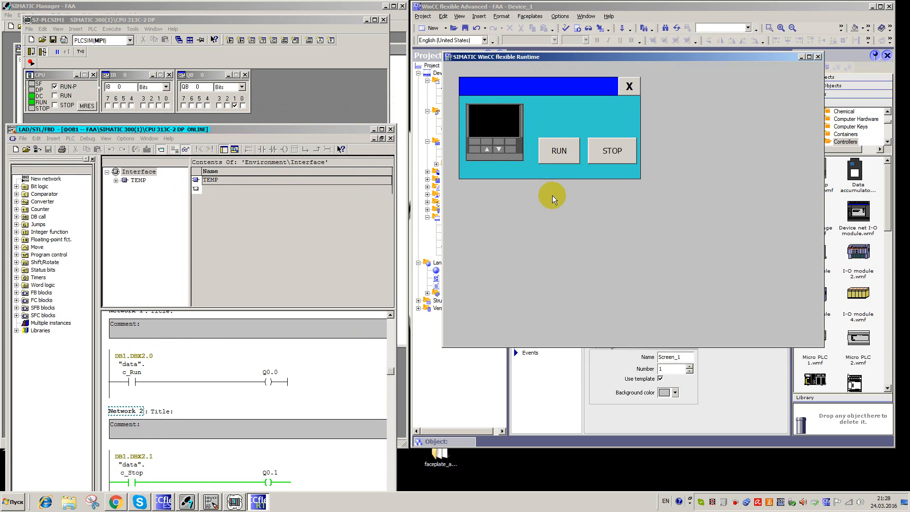
{"action": "left_click", "coordinate": [556, 154]}
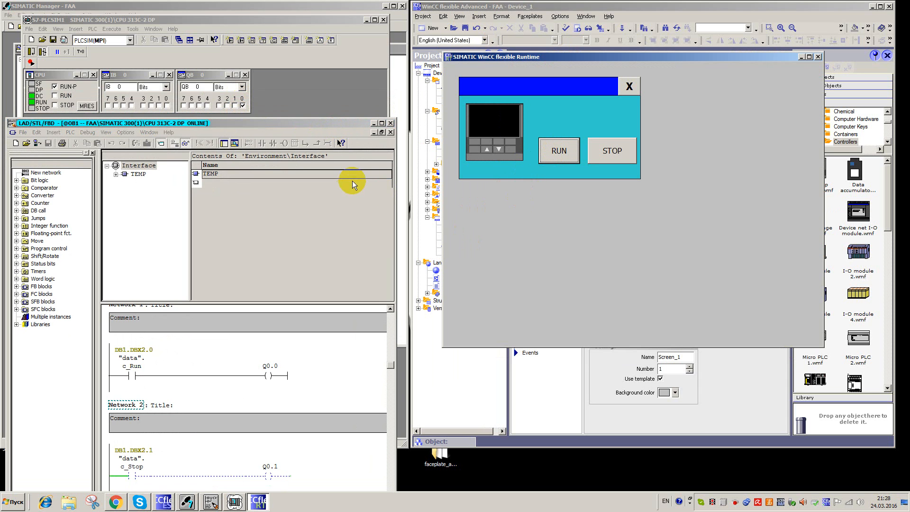
{"action": "left_click", "coordinate": [636, 86]}
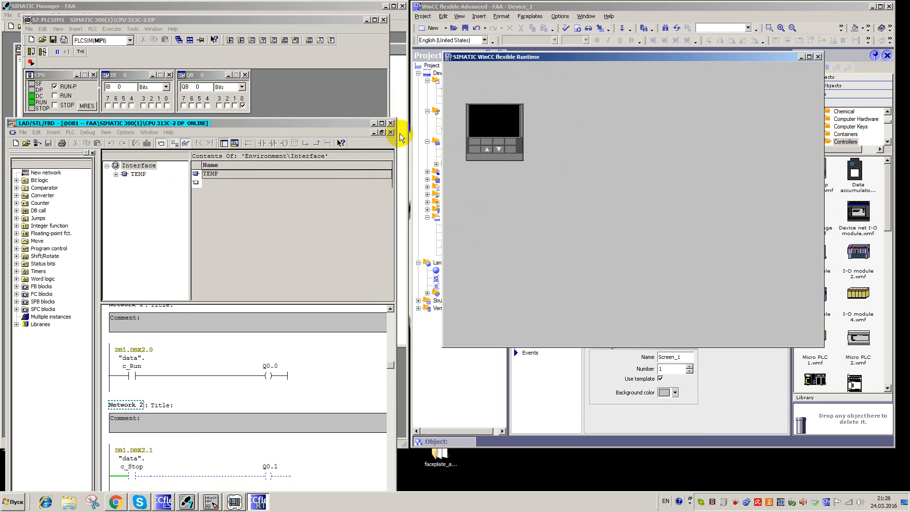
Step: Close the OB1 editor and set the simulated CPU to STOP, moving S7-PLCSIM clear of the project tree
{"action": "left_click", "coordinate": [391, 124]}
{"action": "left_click", "coordinate": [74, 105]}
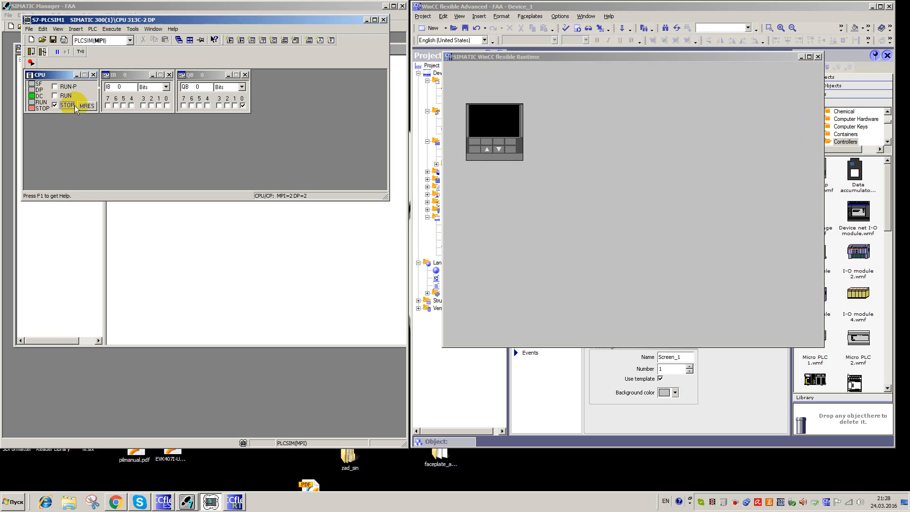
{"action": "left_click_drag", "start_coordinate": [297, 27], "coordinate": [335, 152]}
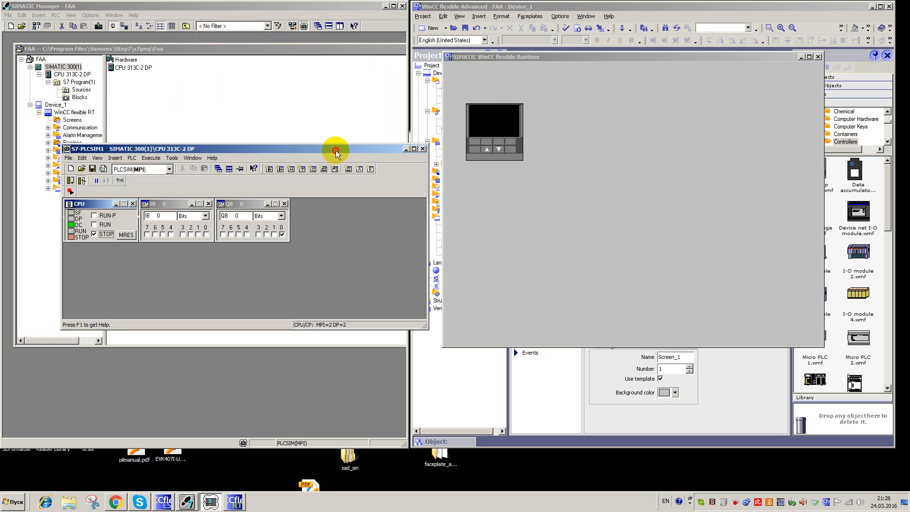
Step: Download the SIMATIC 300(1) station to the simulated CPU again, agreeing to replace its system data
{"action": "left_click", "coordinate": [63, 67]}
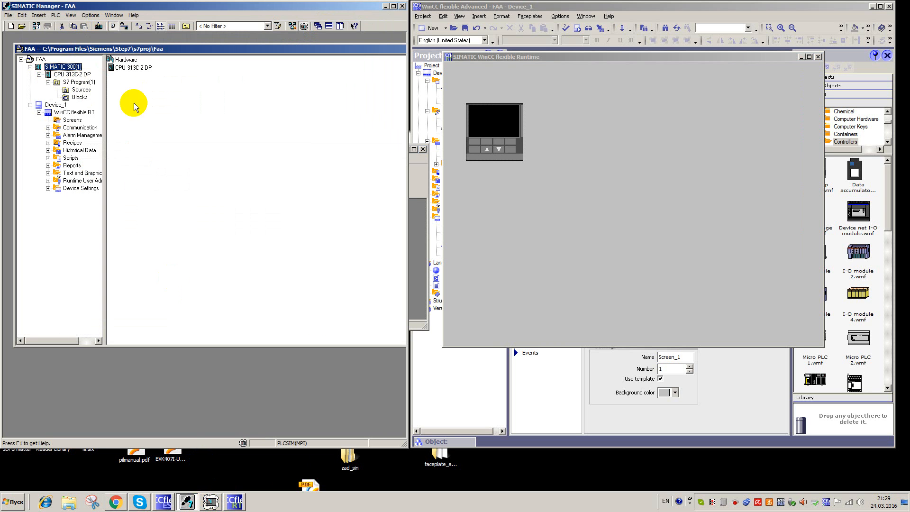
{"action": "left_click", "coordinate": [98, 26]}
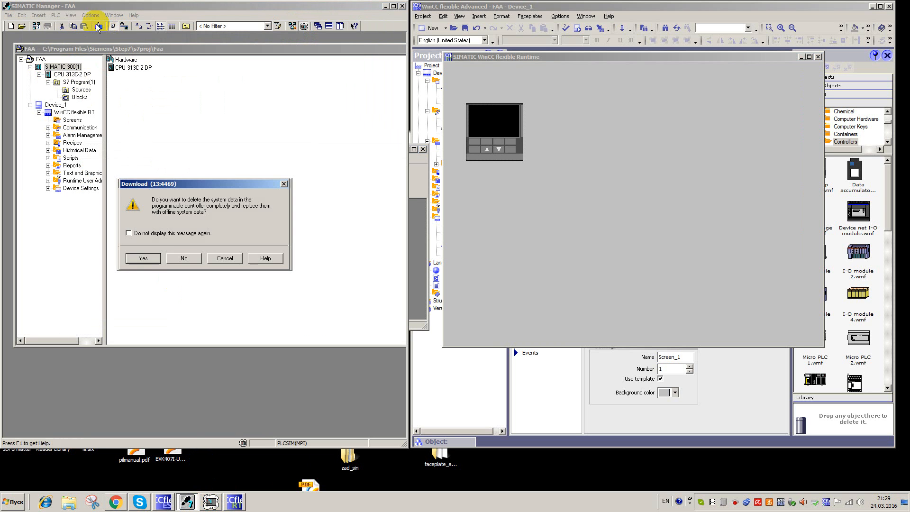
{"action": "left_click", "coordinate": [142, 258]}
{"action": "left_click", "coordinate": [377, 269]}
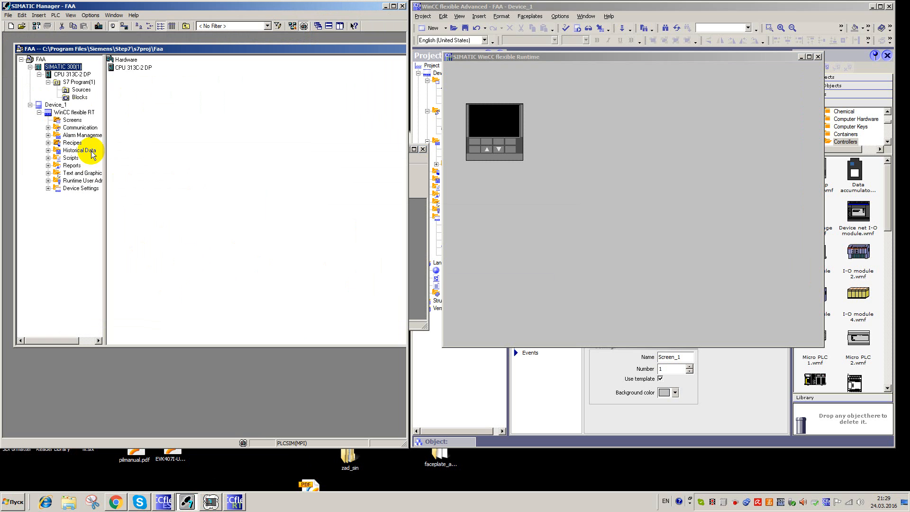
Step: Open OB1 from the Blocks folder, move its editor window up and turn on online monitoring
{"action": "left_click", "coordinate": [80, 97]}
{"action": "double_click", "coordinate": [119, 68]}
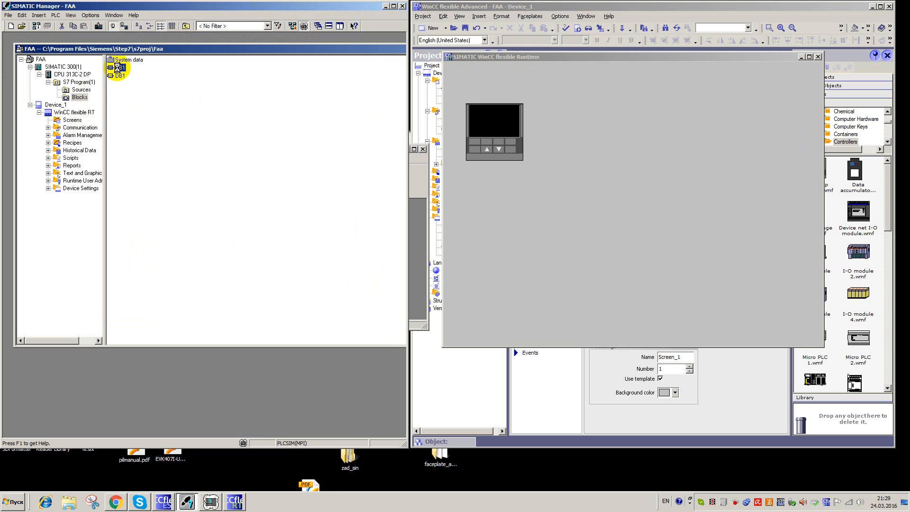
{"action": "left_click_drag", "start_coordinate": [228, 129], "coordinate": [218, 28]}
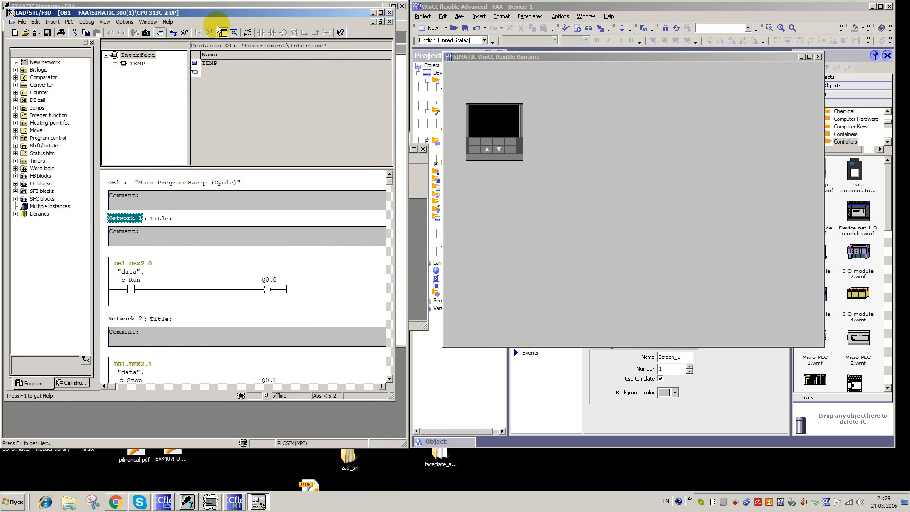
{"action": "left_click", "coordinate": [184, 32]}
Step: Set the simulated CPU to RUN-P and arrange S7-PLCSIM so both OB1 networks can be watched
{"action": "left_click", "coordinate": [222, 507]}
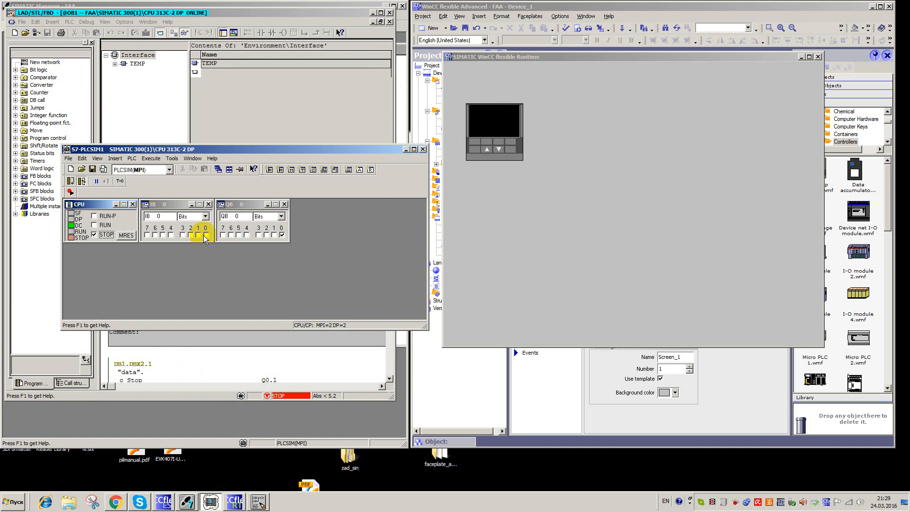
{"action": "left_click", "coordinate": [109, 217]}
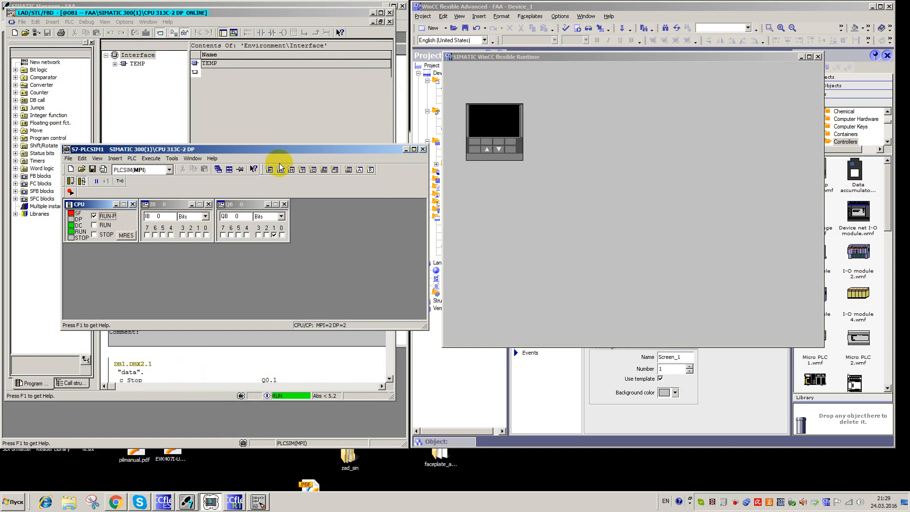
{"action": "left_click_drag", "start_coordinate": [284, 151], "coordinate": [654, 300]}
{"action": "left_click", "coordinate": [388, 379]}
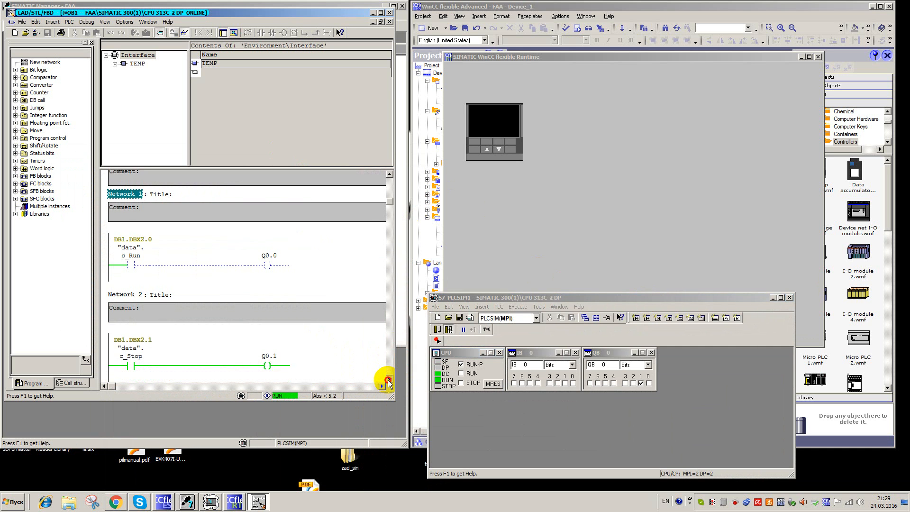
Step: Open the controller's faceplate in Runtime and alternate RUN and STOP several times to test outputs Q0.0 and Q0.1
{"action": "left_click", "coordinate": [493, 149]}
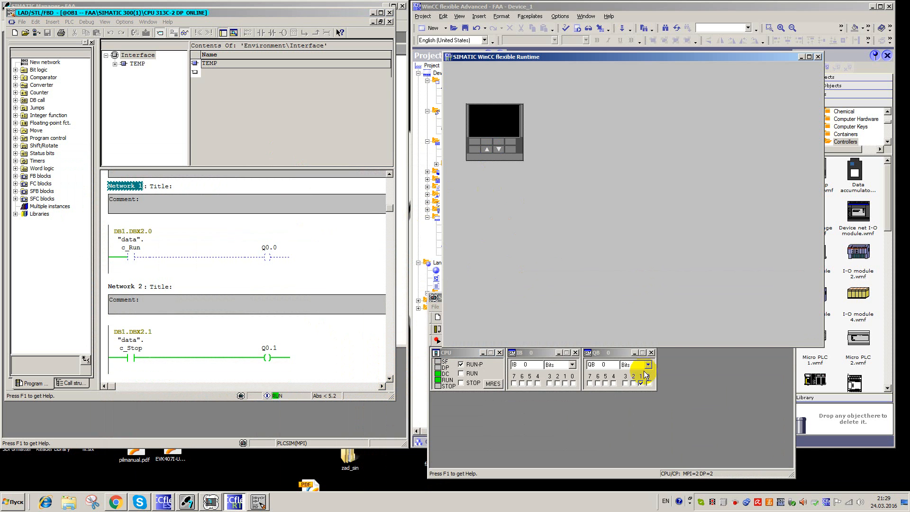
{"action": "left_click", "coordinate": [493, 148]}
{"action": "left_click", "coordinate": [559, 154]}
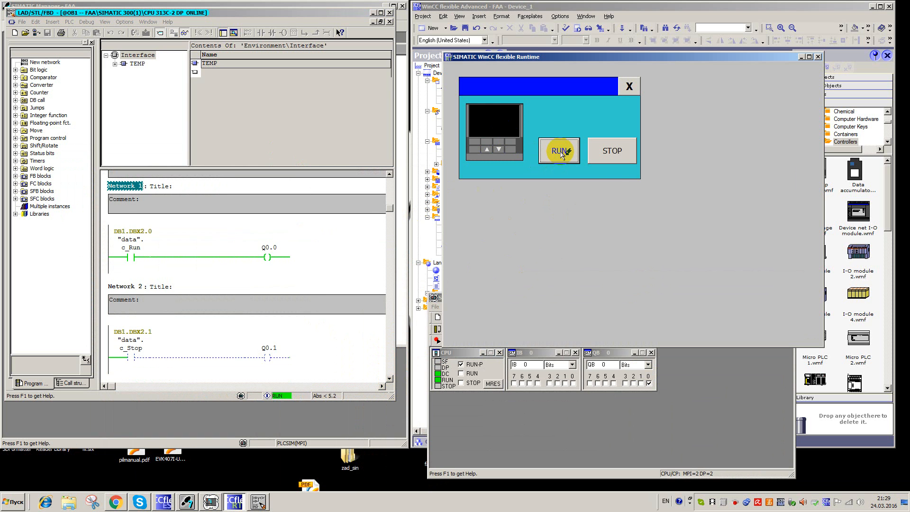
{"action": "left_click", "coordinate": [612, 154]}
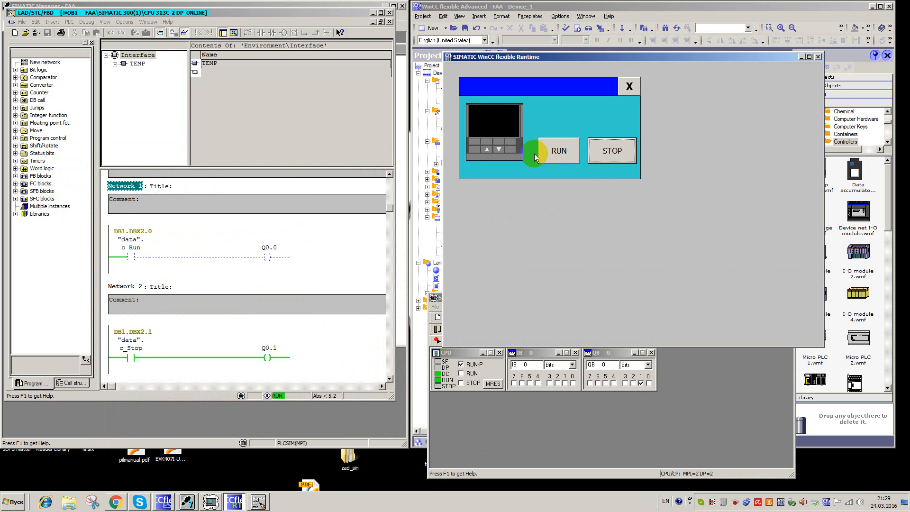
{"action": "left_click", "coordinate": [559, 153]}
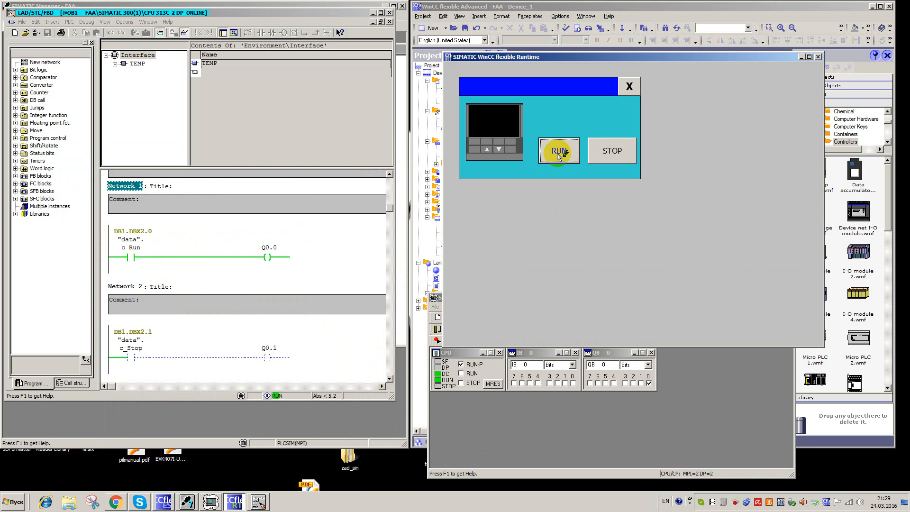
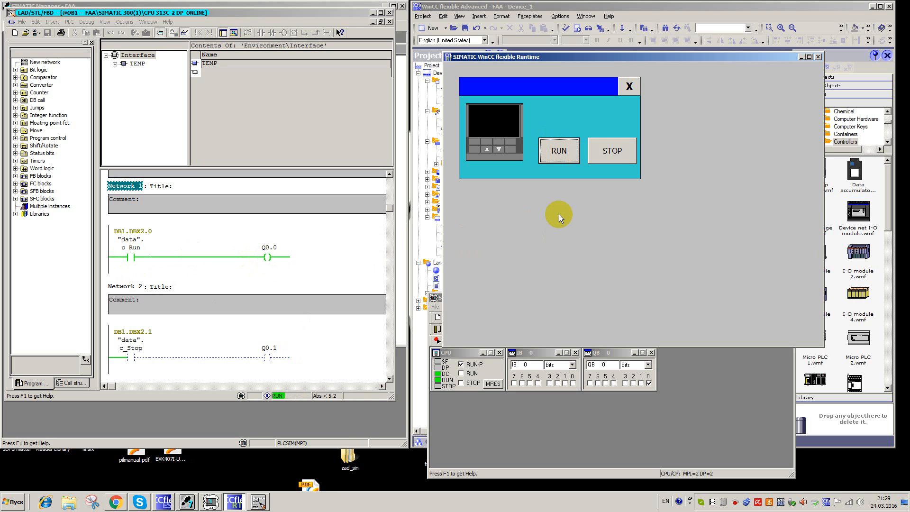
{"action": "left_click", "coordinate": [614, 153]}
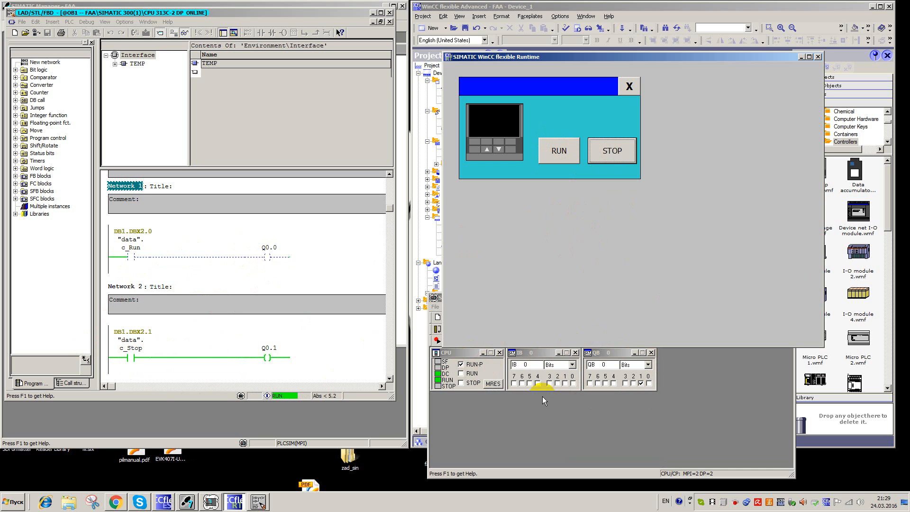
{"action": "left_click", "coordinate": [555, 155]}
{"action": "left_click", "coordinate": [609, 156]}
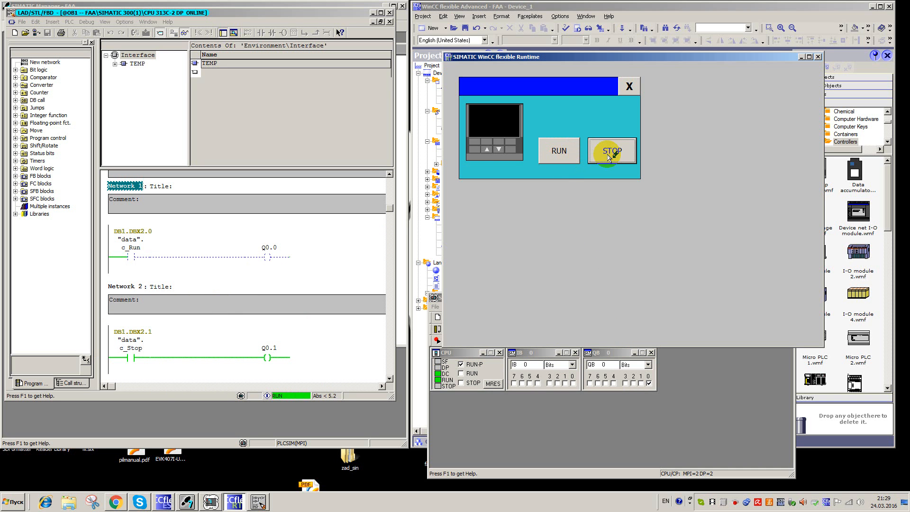
{"action": "left_click", "coordinate": [569, 155]}
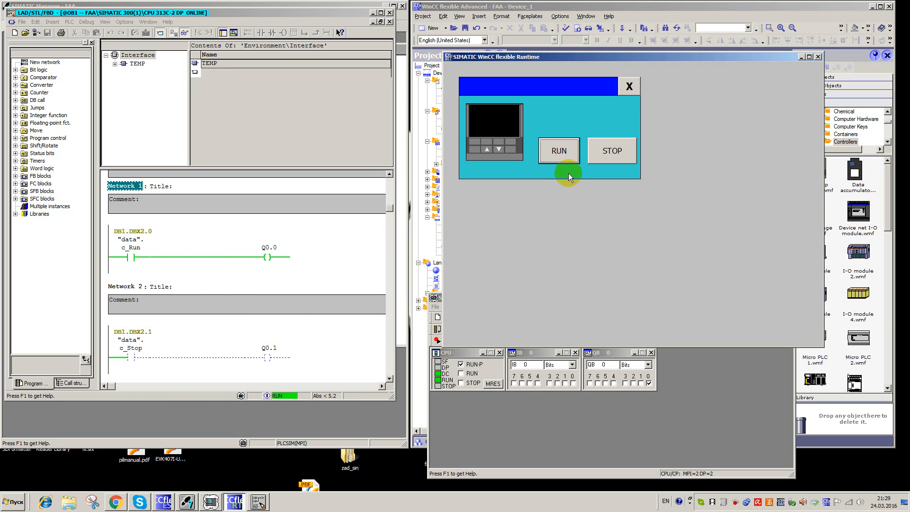
Step: Close the faceplate and exit WinCC flexible Runtime
{"action": "left_click", "coordinate": [630, 87]}
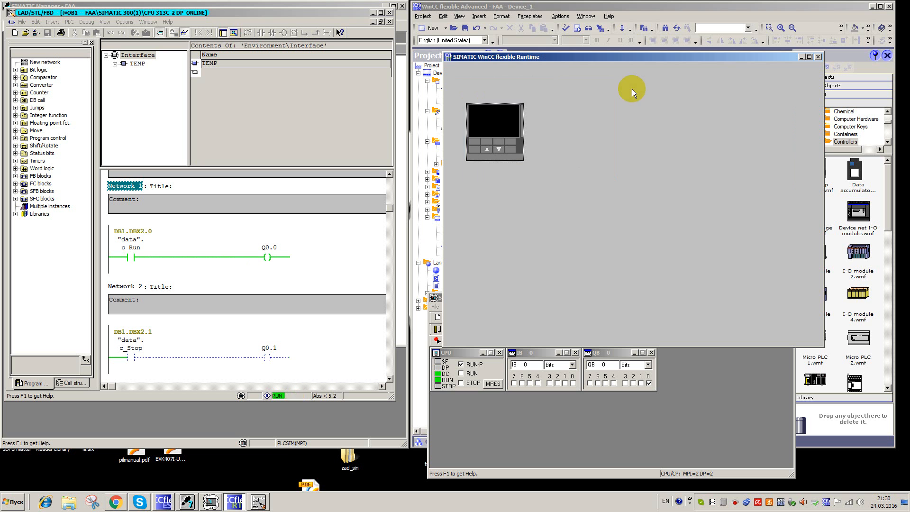
{"action": "left_click", "coordinate": [817, 57]}
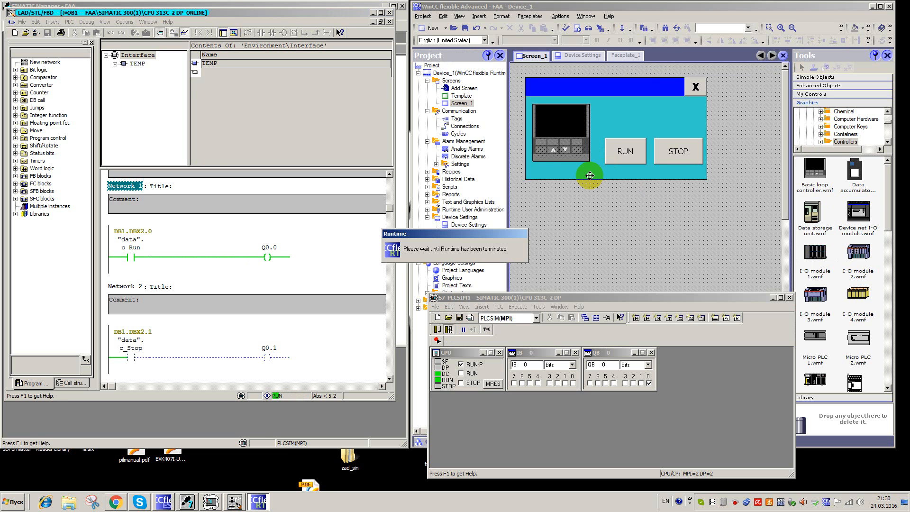
Step: Turn off online monitoring of OB1 and minimize S7-PLCSIM to return to Screen_1 in WinCC flexible
{"action": "left_click", "coordinate": [184, 32]}
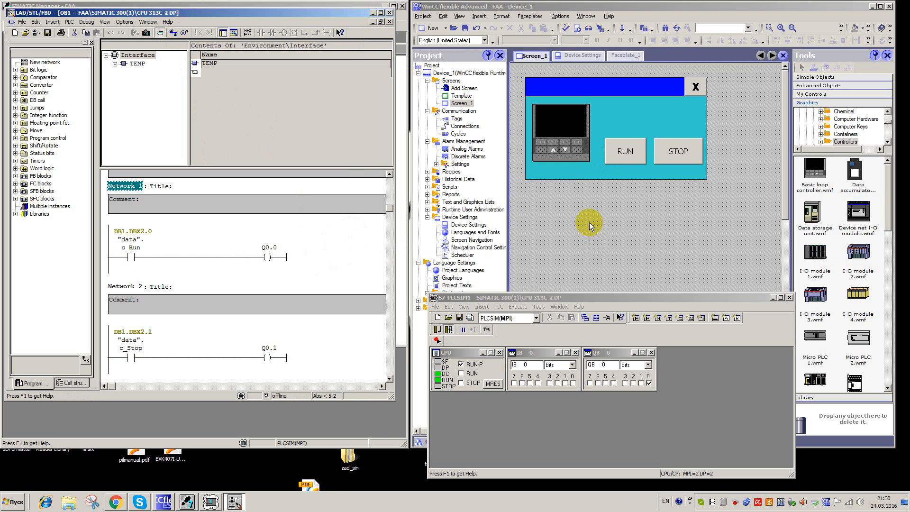
{"action": "left_click", "coordinate": [773, 298]}
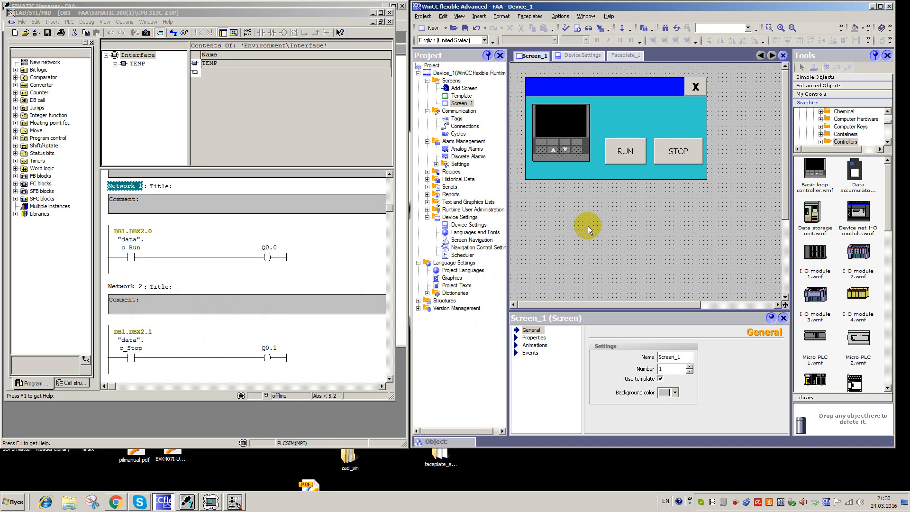
{"action": "left_click", "coordinate": [575, 169]}
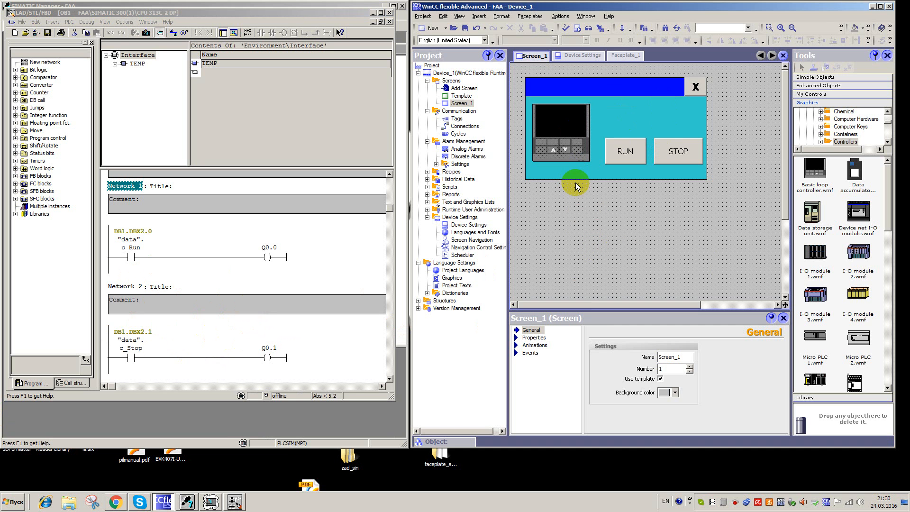
Step: Open the Screen_1 faceplate for editing and add the text field "Controller is locked" above its RUN and STOP buttons
{"action": "double_click", "coordinate": [612, 9]}
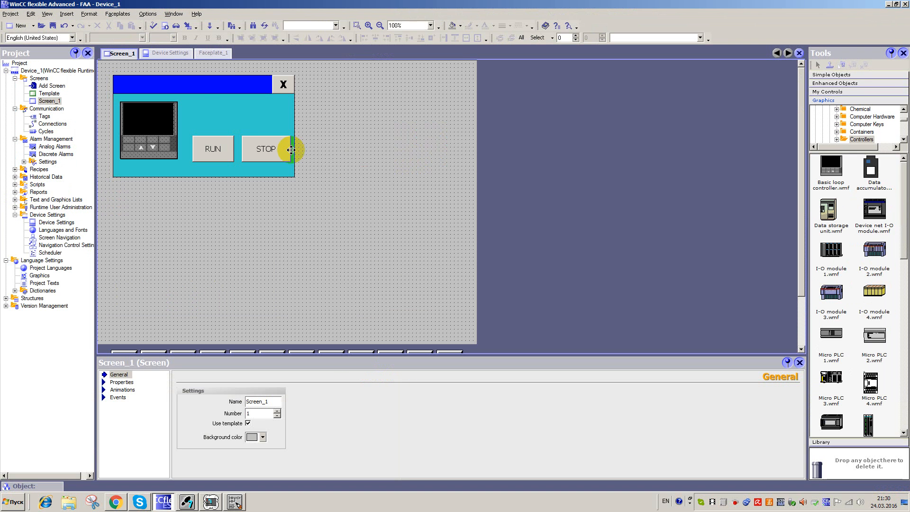
{"action": "right_click", "coordinate": [200, 109]}
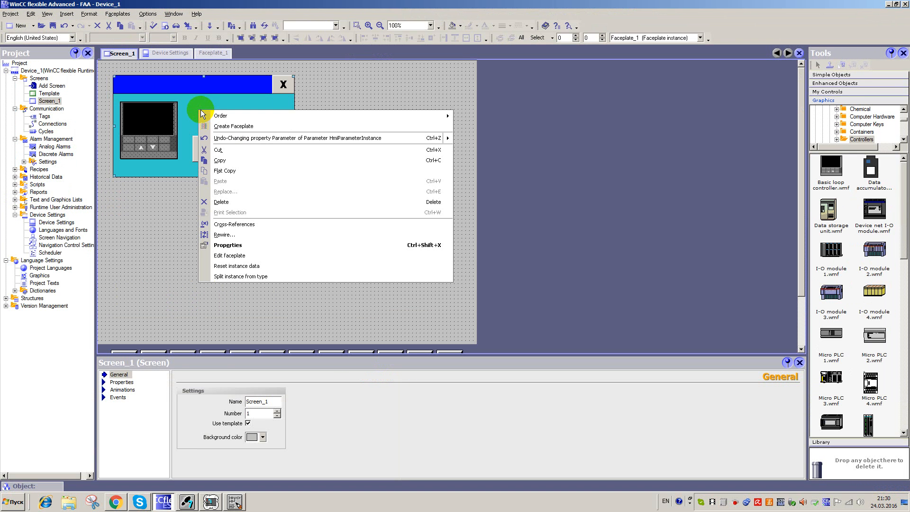
{"action": "left_click", "coordinate": [239, 257]}
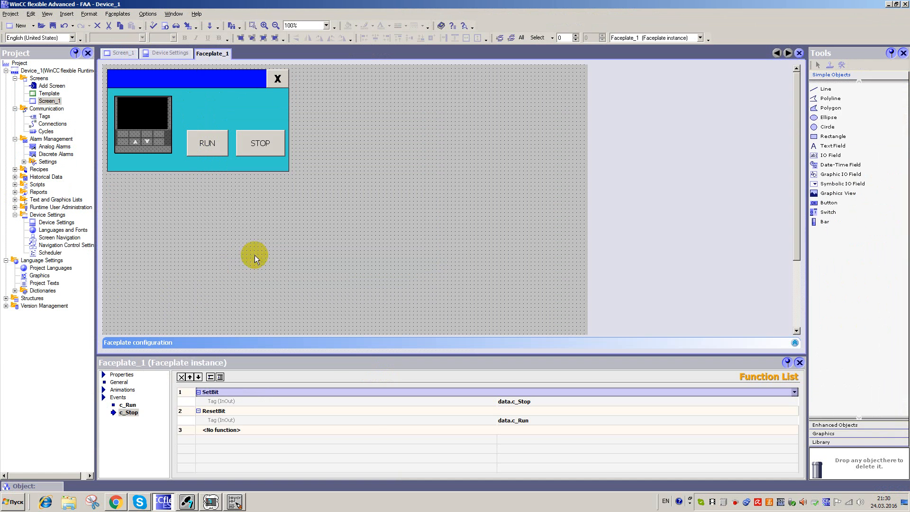
{"action": "left_click", "coordinate": [833, 146]}
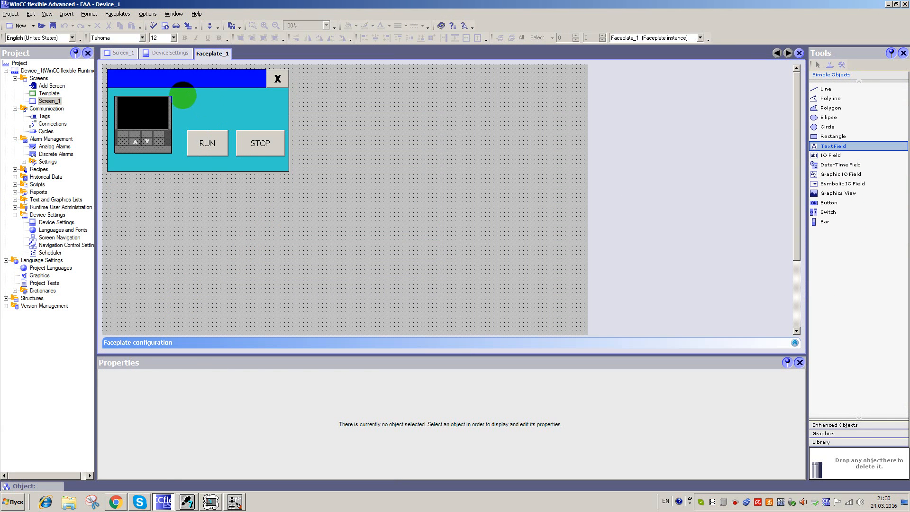
{"action": "left_click", "coordinate": [183, 96]}
{"action": "left_click", "coordinate": [203, 102]}
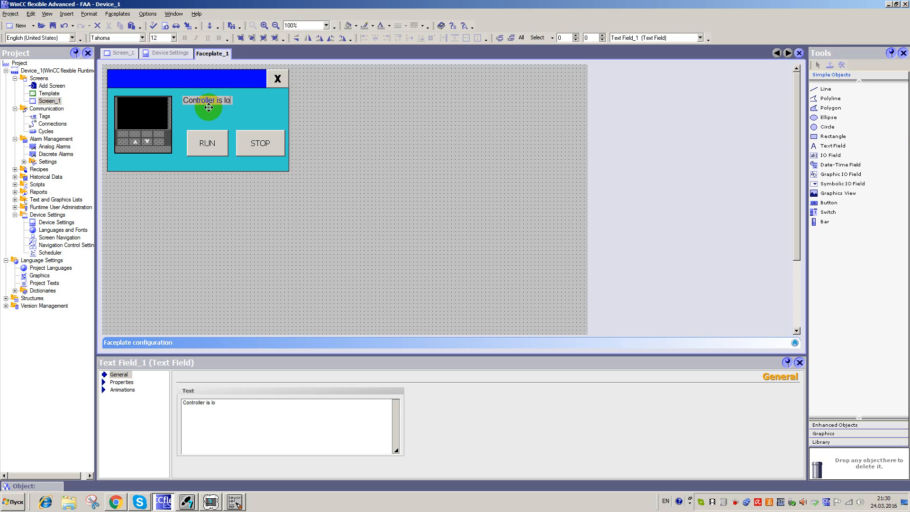
{"action": "type", "text": "cked"}
Step: Set the "Controller is locked" text to Tahoma, 16 pt, bold
{"action": "left_click", "coordinate": [120, 374]}
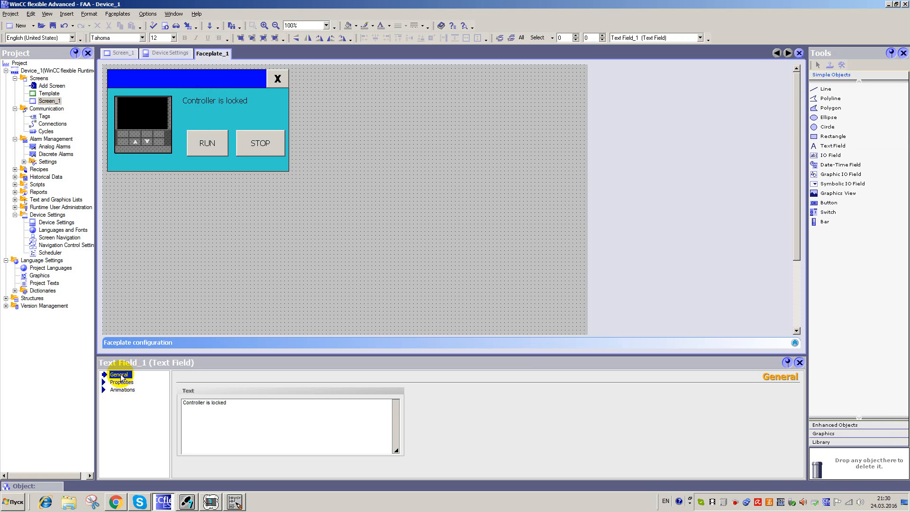
{"action": "left_click", "coordinate": [121, 382]}
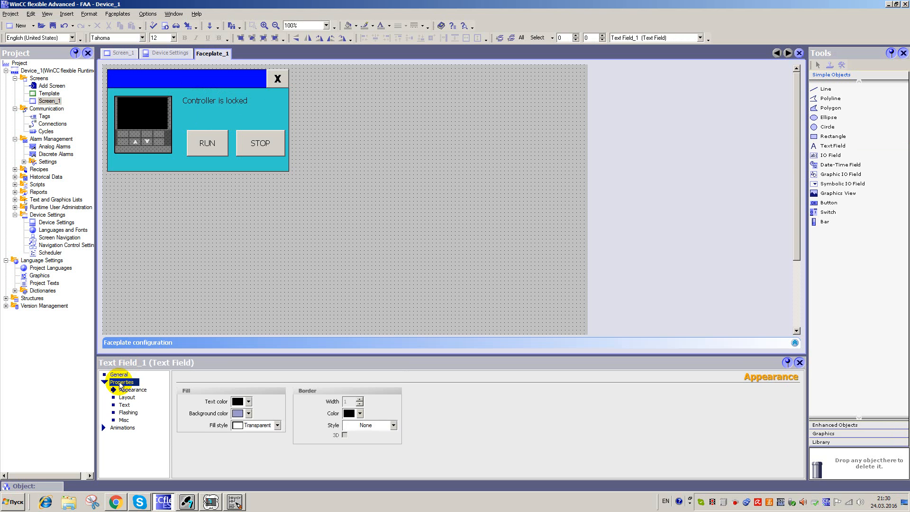
{"action": "left_click", "coordinate": [133, 411]}
{"action": "left_click", "coordinate": [127, 405]}
{"action": "left_click", "coordinate": [277, 402]}
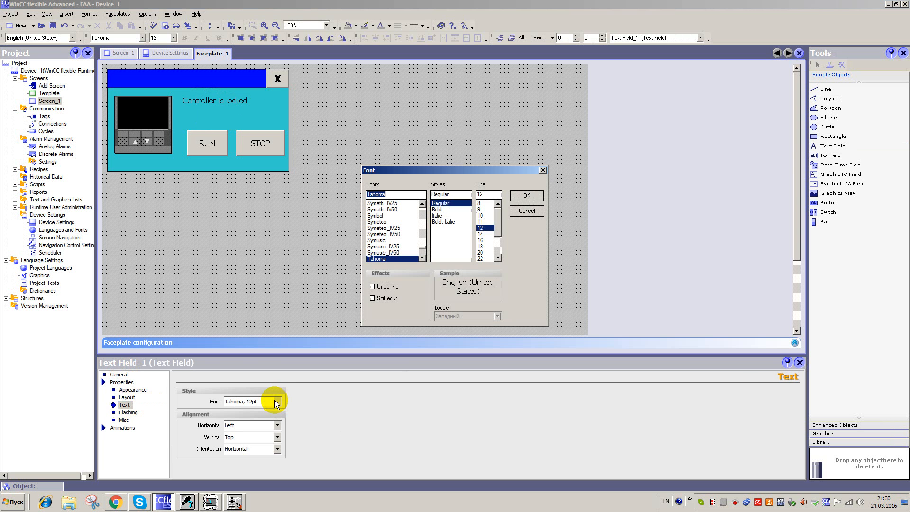
{"action": "left_click", "coordinate": [484, 241]}
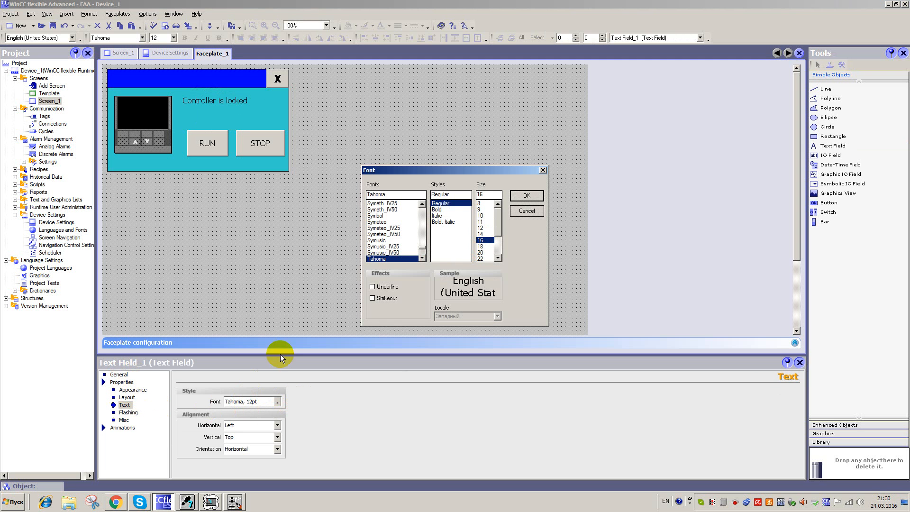
{"action": "left_click", "coordinate": [437, 210]}
{"action": "left_click", "coordinate": [526, 196]}
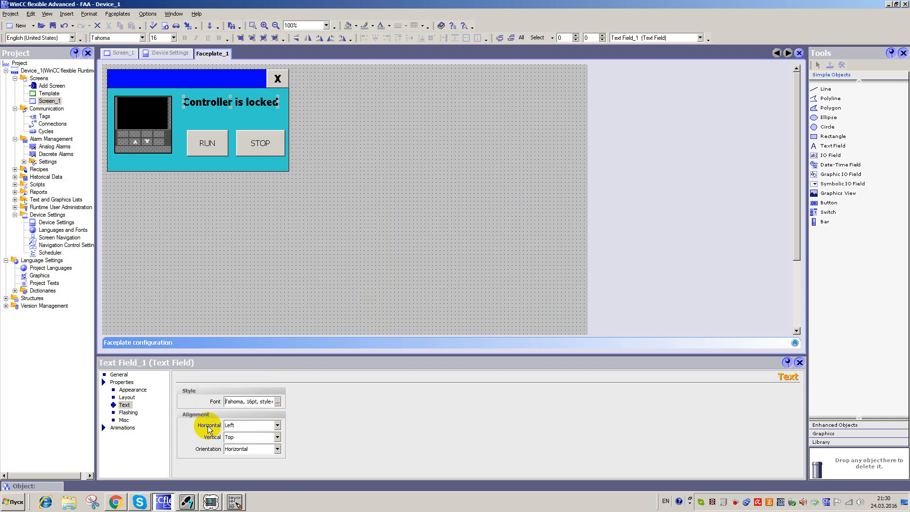
Step: Set the text color of "Controller is locked" to red
{"action": "left_click", "coordinate": [132, 390]}
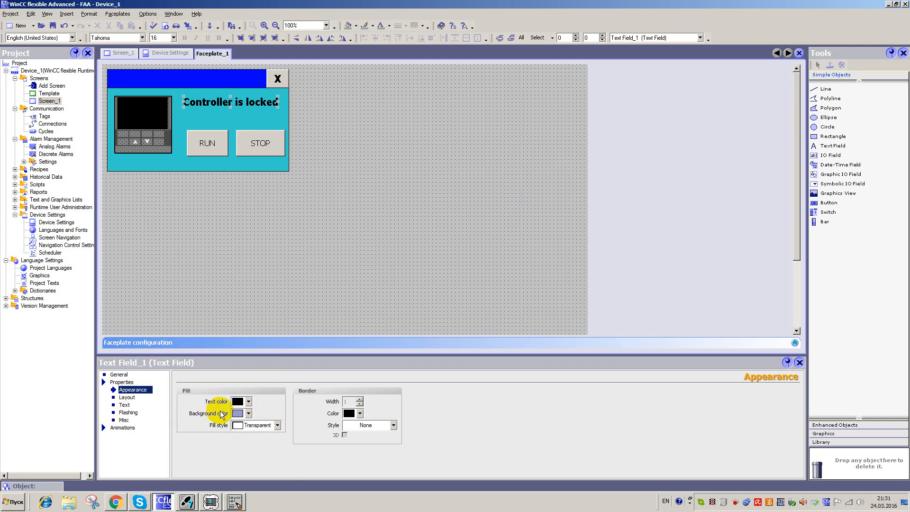
{"action": "left_click", "coordinate": [249, 402]}
{"action": "left_click", "coordinate": [252, 424]}
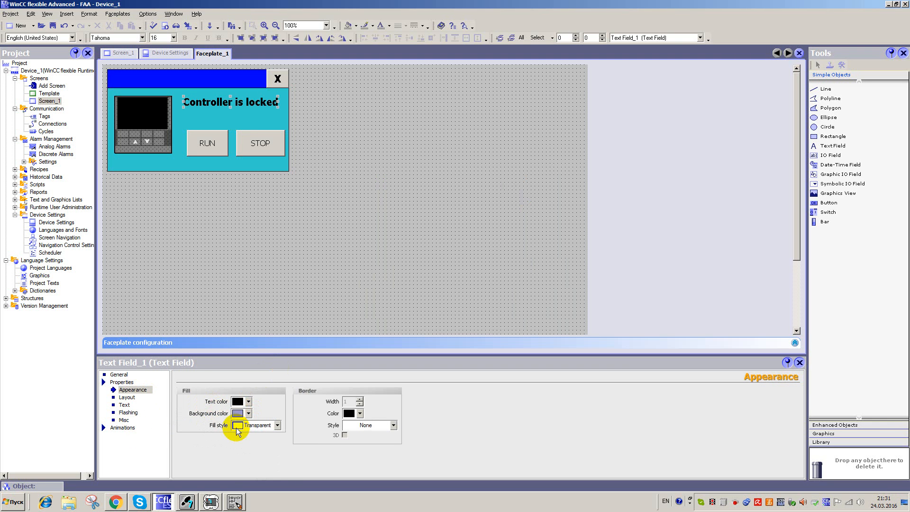
{"action": "left_click", "coordinate": [280, 251]}
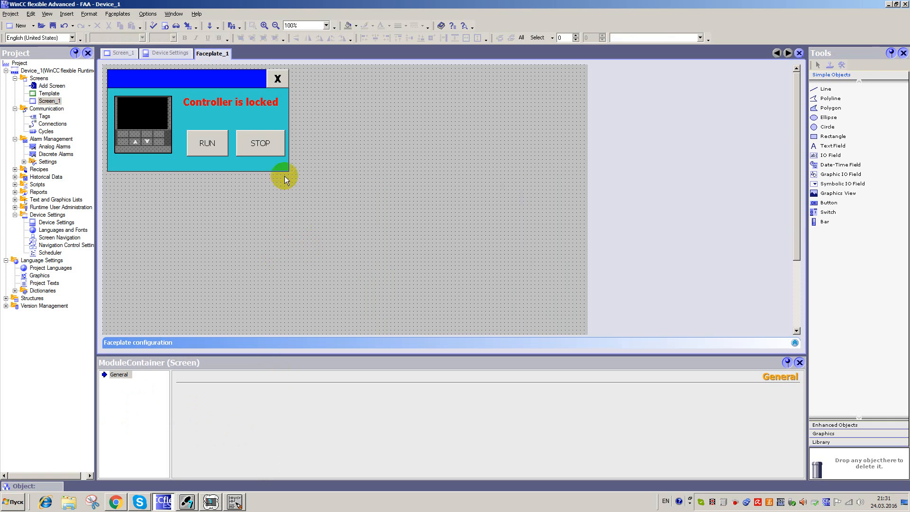
{"action": "left_click", "coordinate": [264, 101]}
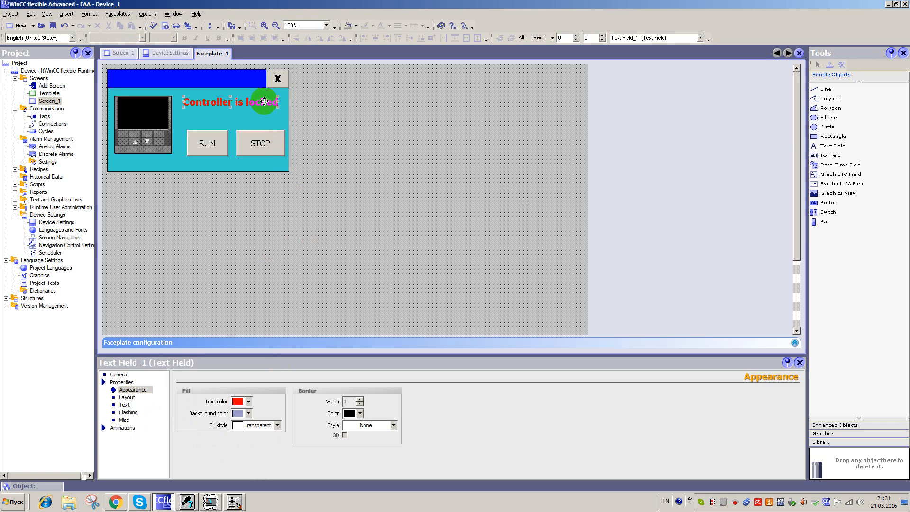
{"action": "left_click", "coordinate": [123, 428]}
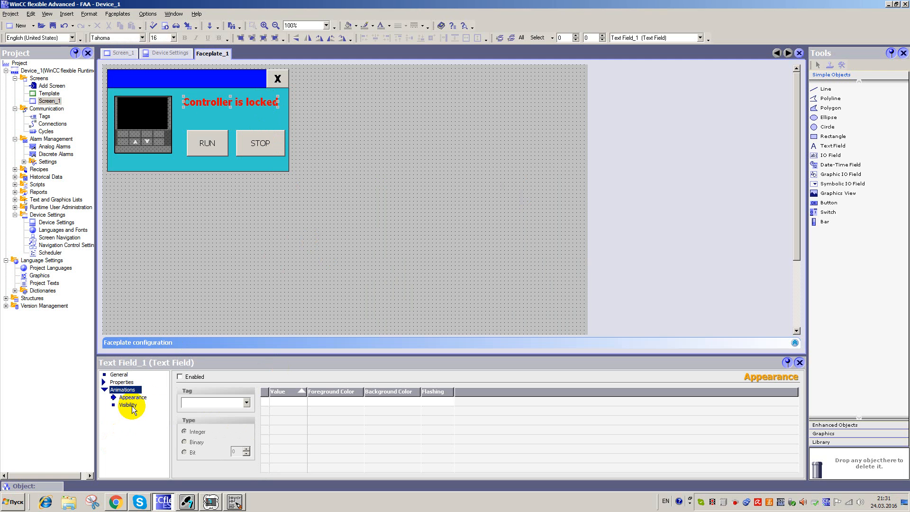
{"action": "left_click", "coordinate": [162, 244]}
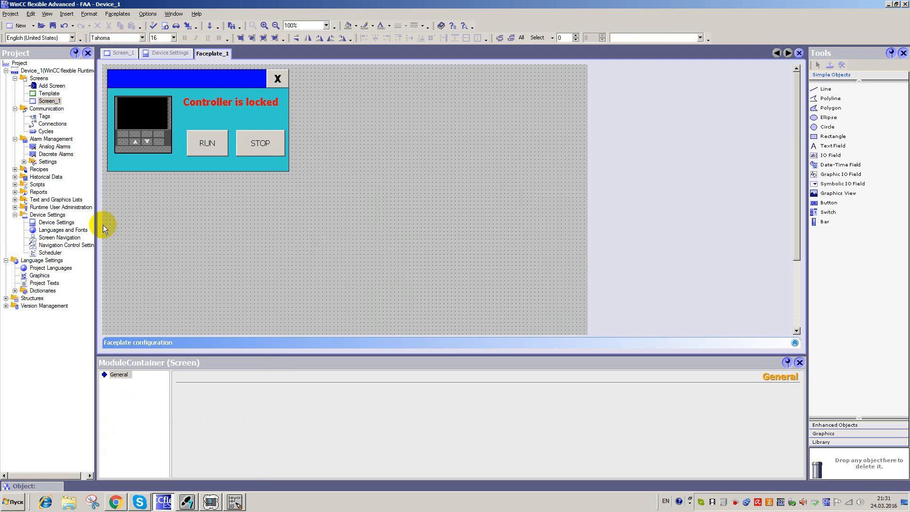
Step: Add a new structure to the project with one element named locked, of data type Bool
{"action": "double_click", "coordinate": [24, 298]}
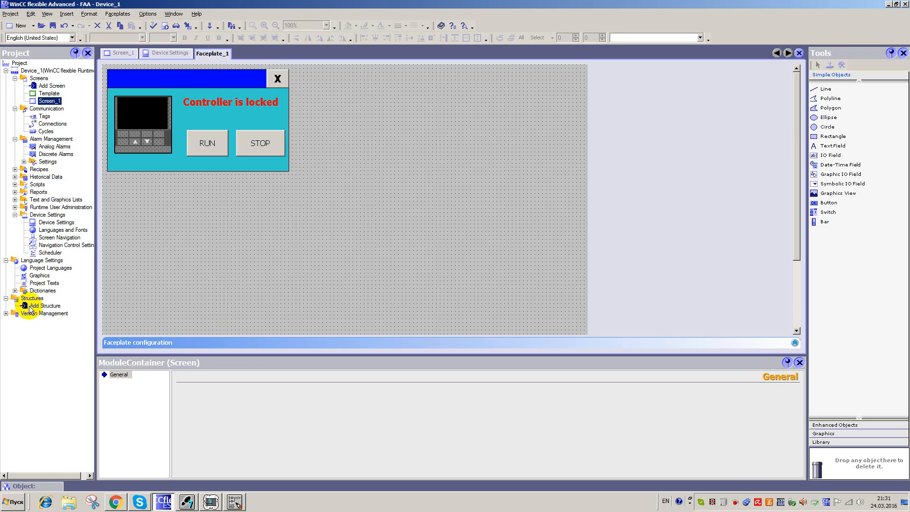
{"action": "double_click", "coordinate": [45, 305]}
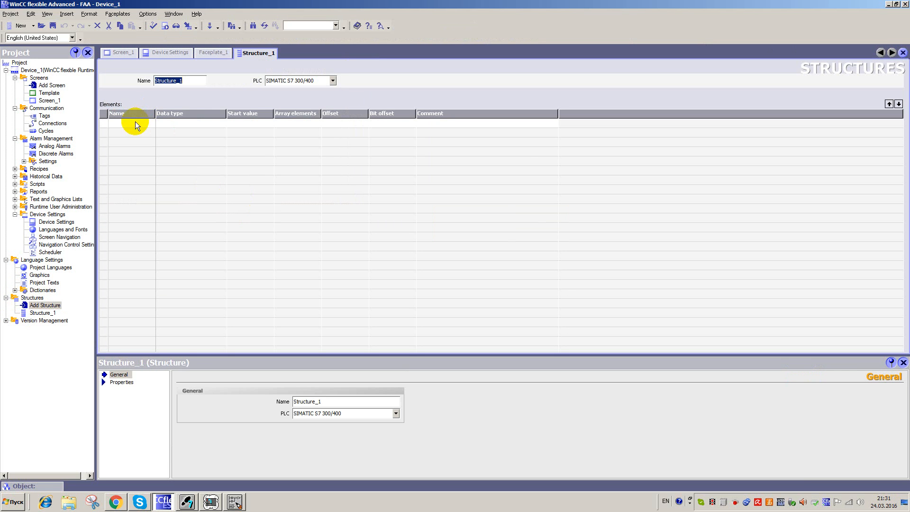
{"action": "left_click", "coordinate": [135, 123]}
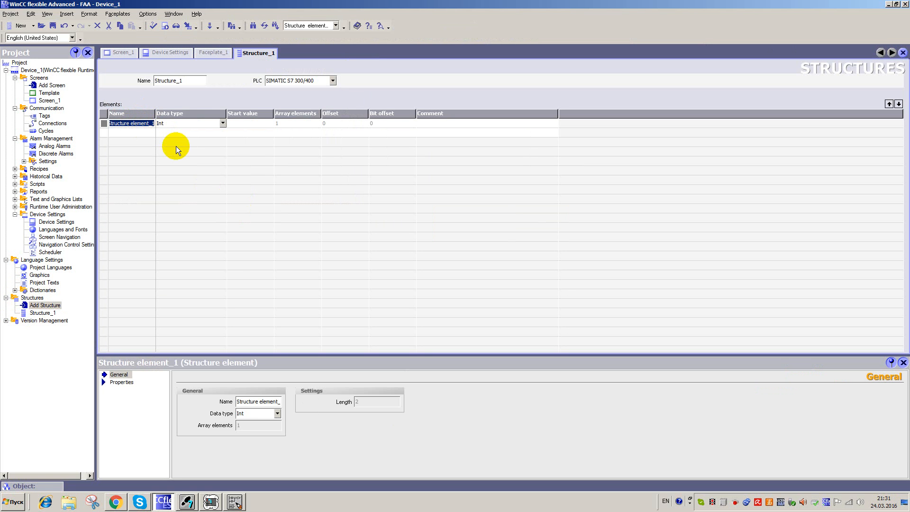
{"action": "type", "text": "c"}
{"action": "type", "text": "lock"}
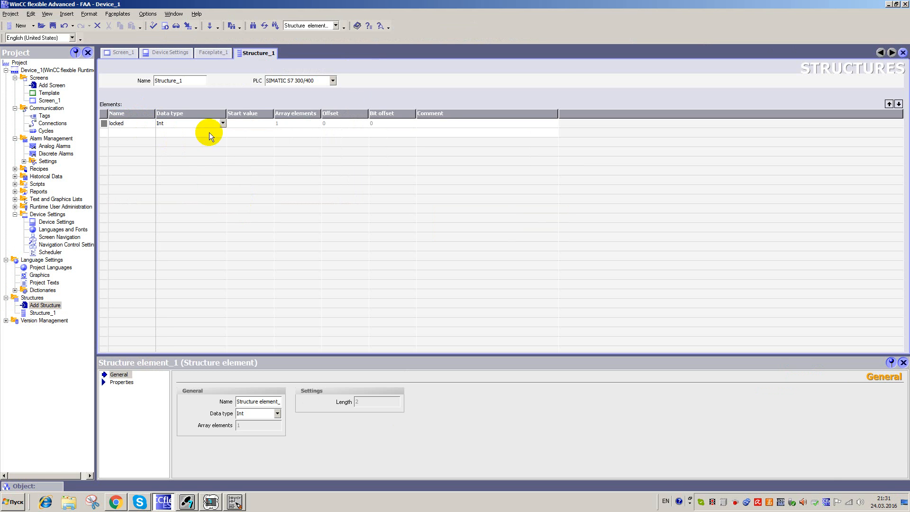
{"action": "left_click", "coordinate": [217, 125]}
{"action": "left_click", "coordinate": [223, 123]}
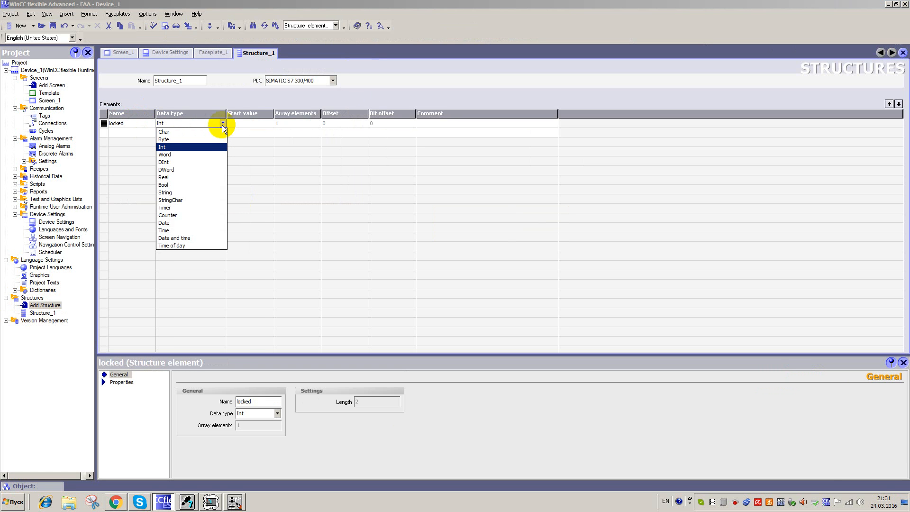
{"action": "left_click", "coordinate": [183, 184]}
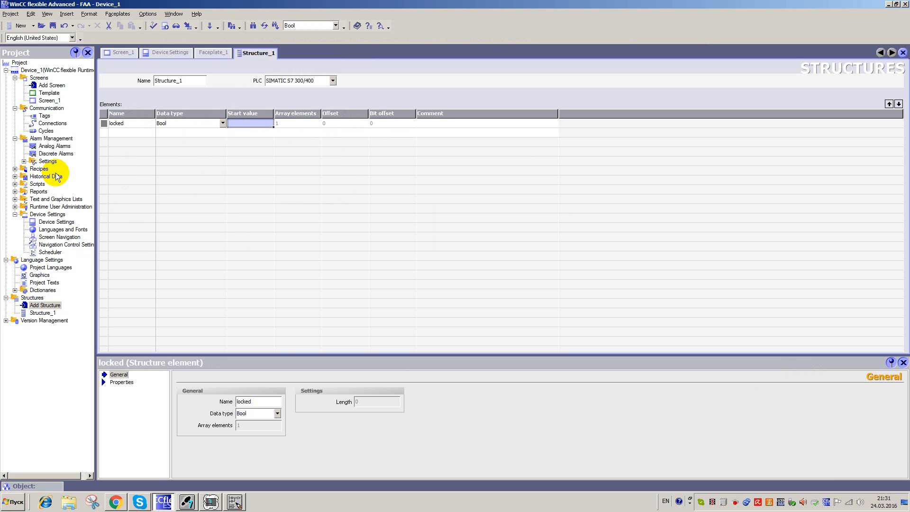
Step: Return to Faceplate_1 and enable the visibility animation for the "Controller is locked" text field
{"action": "double_click", "coordinate": [49, 101]}
{"action": "left_click", "coordinate": [222, 89]}
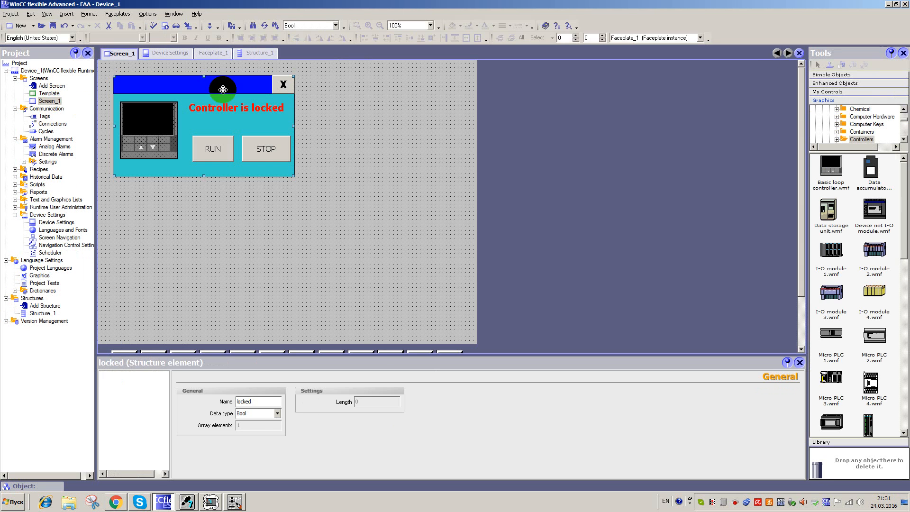
{"action": "left_click", "coordinate": [217, 52]}
{"action": "left_click", "coordinate": [228, 105]}
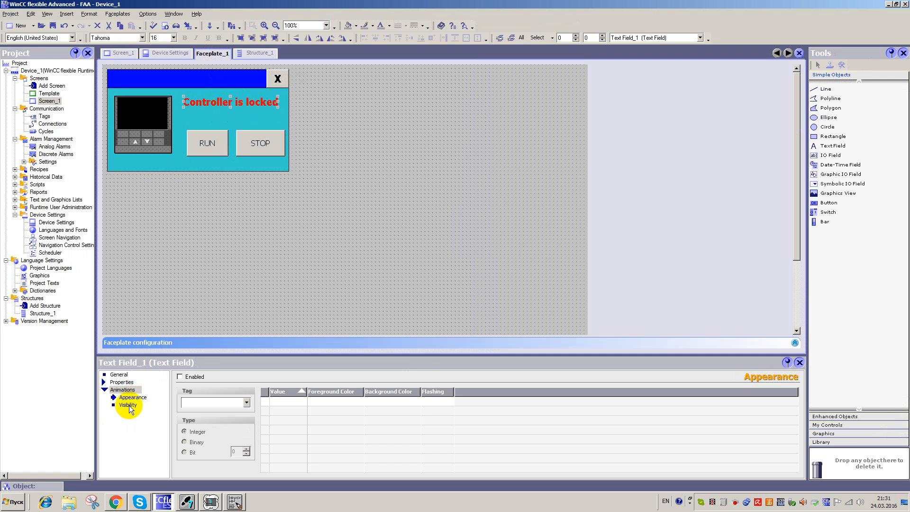
{"action": "left_click", "coordinate": [128, 404]}
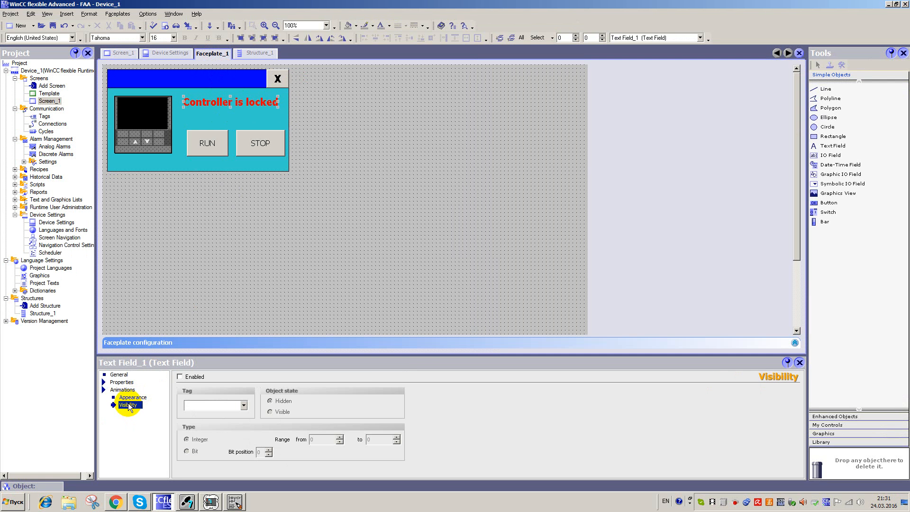
{"action": "left_click", "coordinate": [190, 378]}
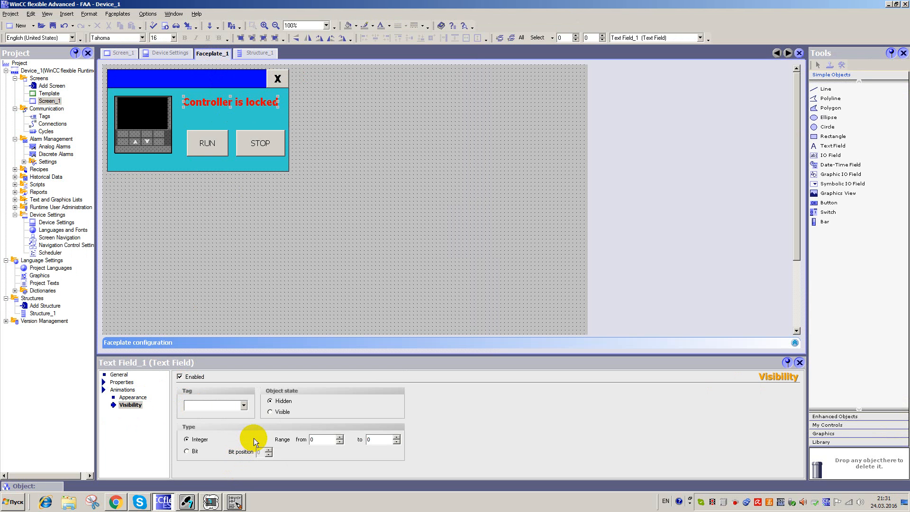
Step: Add a property named c_Lock to the property interface in Faceplate_1's configuration
{"action": "left_click", "coordinate": [800, 362]}
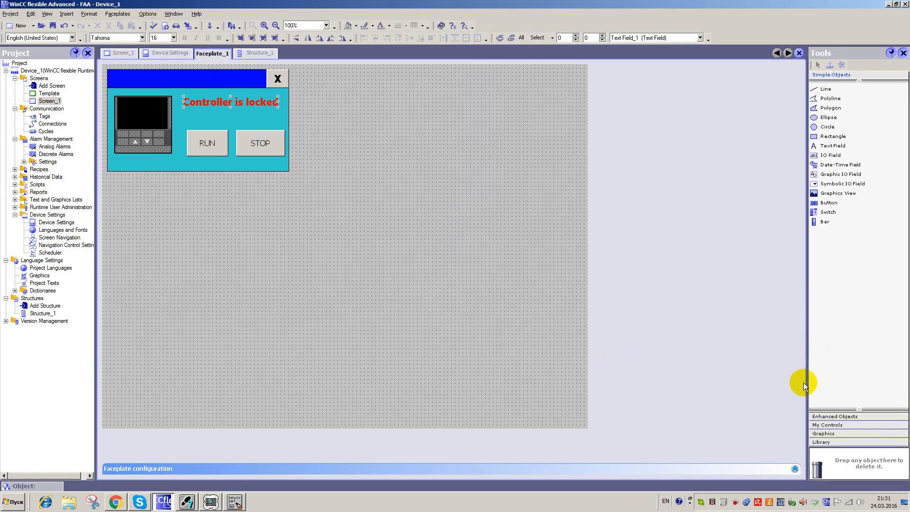
{"action": "left_click", "coordinate": [795, 469]}
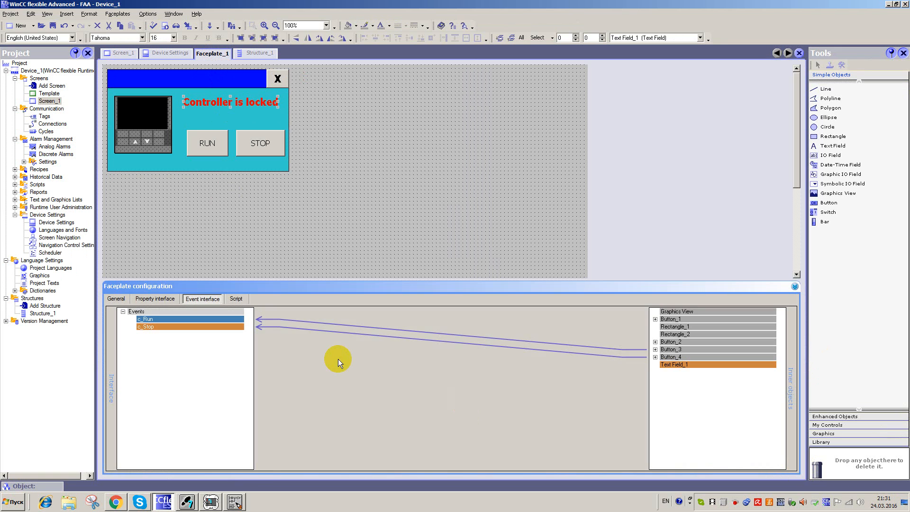
{"action": "left_click", "coordinate": [164, 300]}
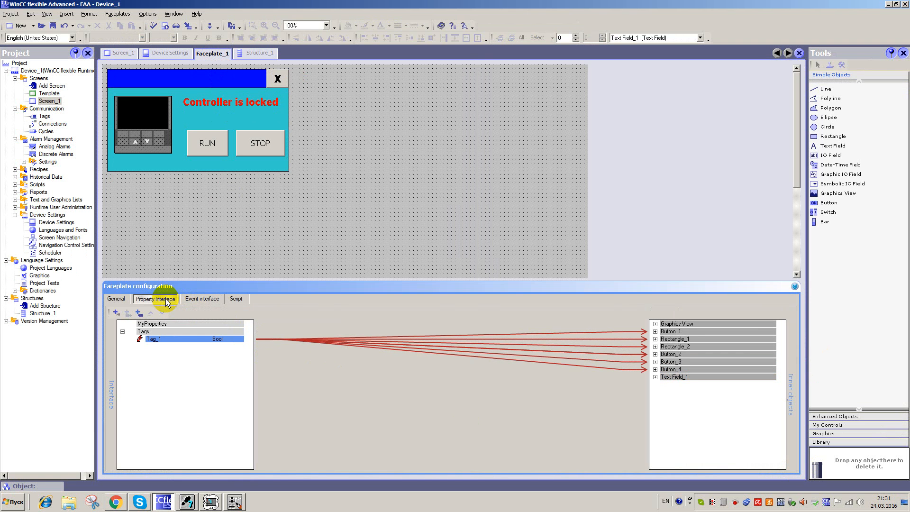
{"action": "left_click", "coordinate": [152, 325]}
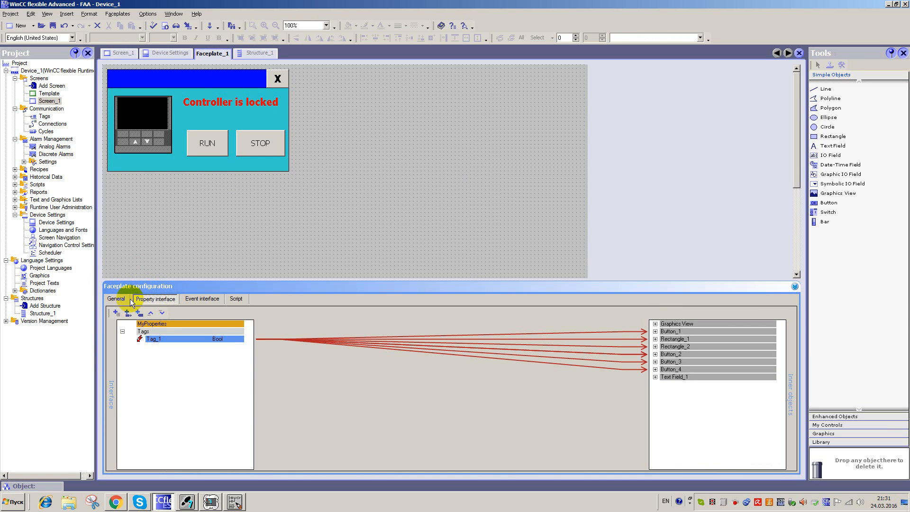
{"action": "left_click", "coordinate": [157, 299]}
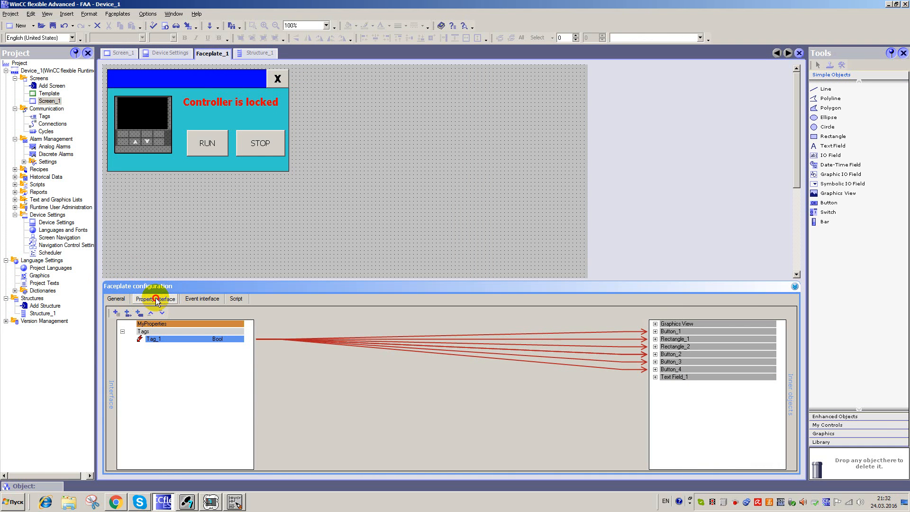
{"action": "left_click", "coordinate": [127, 313]}
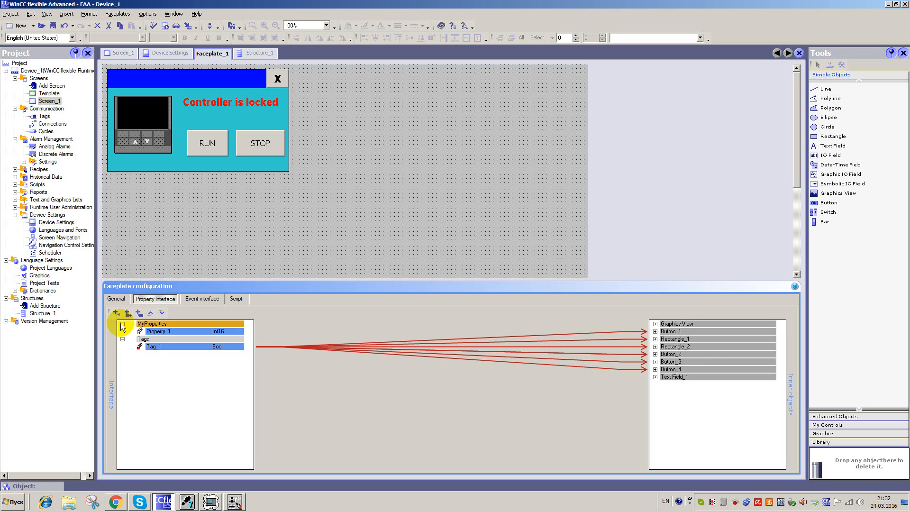
{"action": "left_click", "coordinate": [156, 332]}
{"action": "left_click", "coordinate": [171, 331]}
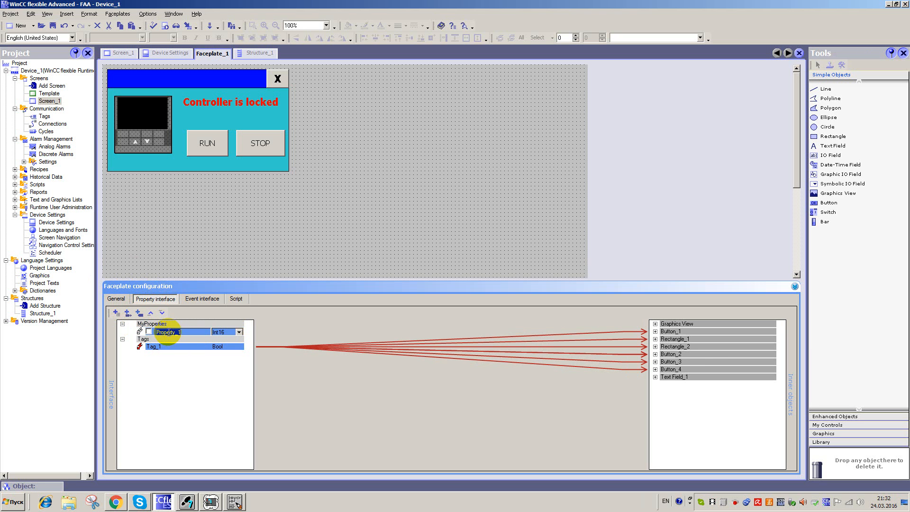
{"action": "type", "text": "c_Lock"}
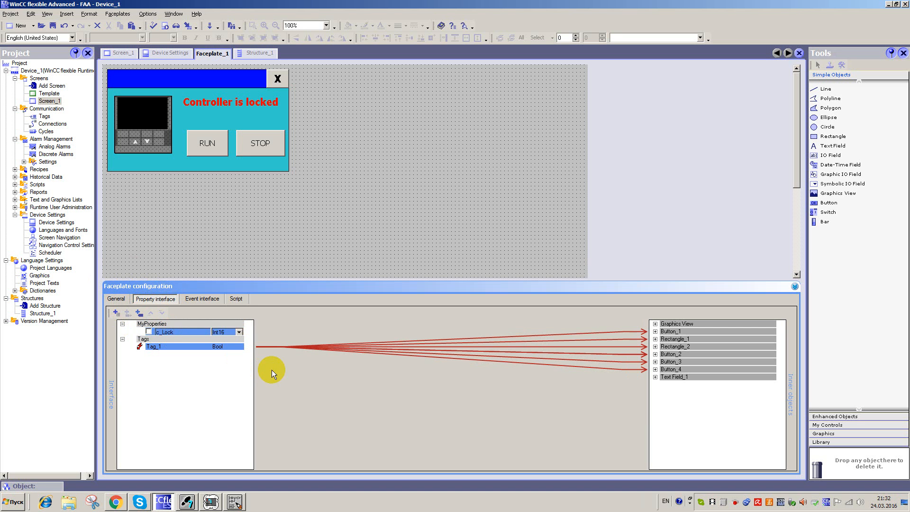
{"action": "key", "text": "Return"}
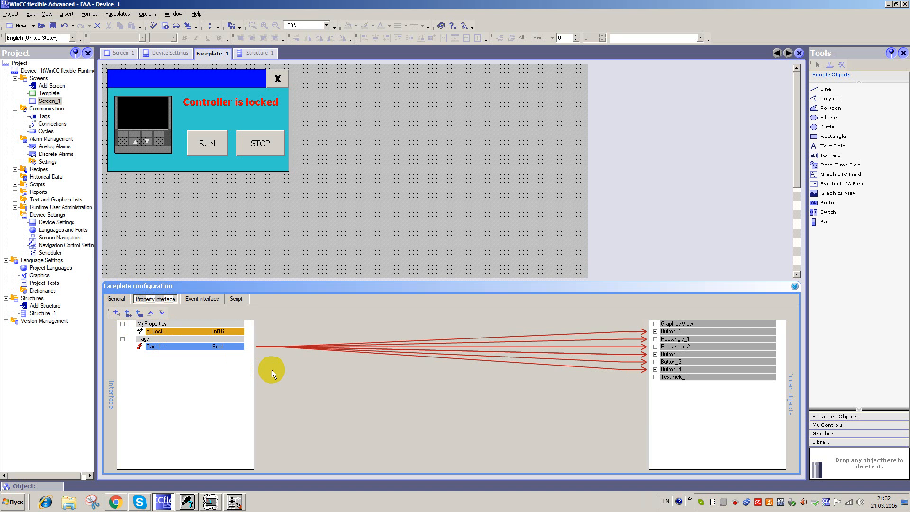
Step: Set the data type of the c_Lock property to Structure_1 in the faceplate's property interface
{"action": "left_click", "coordinate": [227, 331]}
{"action": "left_click", "coordinate": [240, 333]}
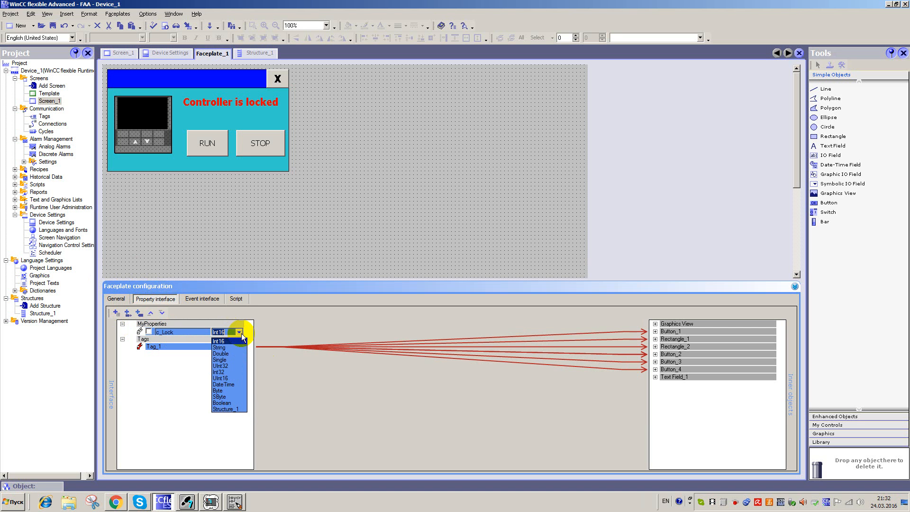
{"action": "left_click", "coordinate": [235, 409]}
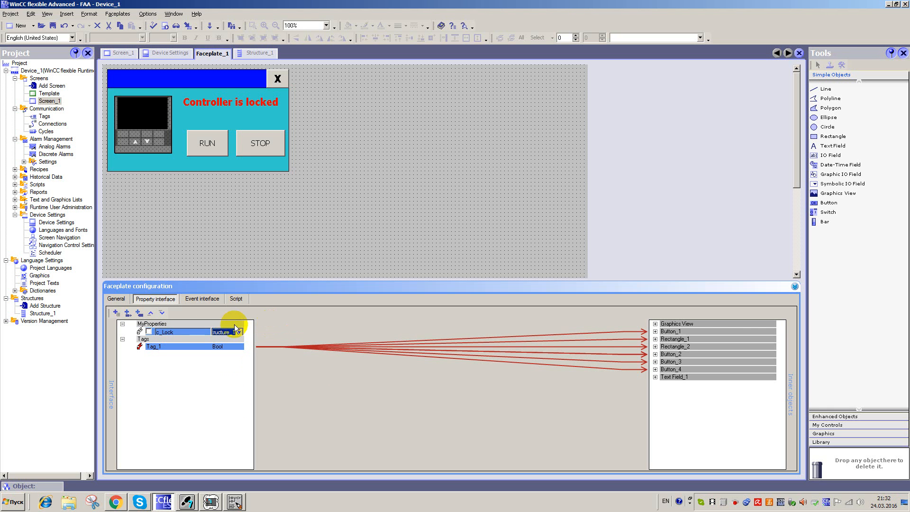
{"action": "left_click", "coordinate": [195, 332]}
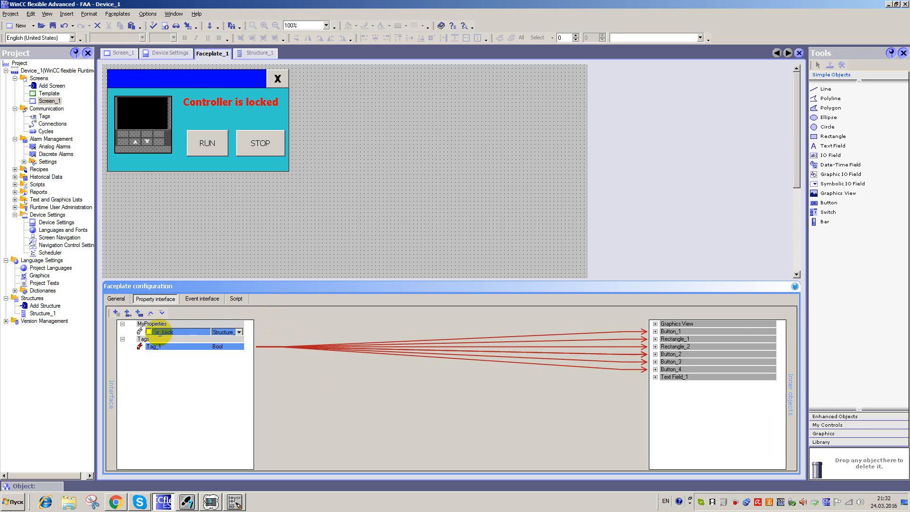
{"action": "left_click", "coordinate": [175, 324]}
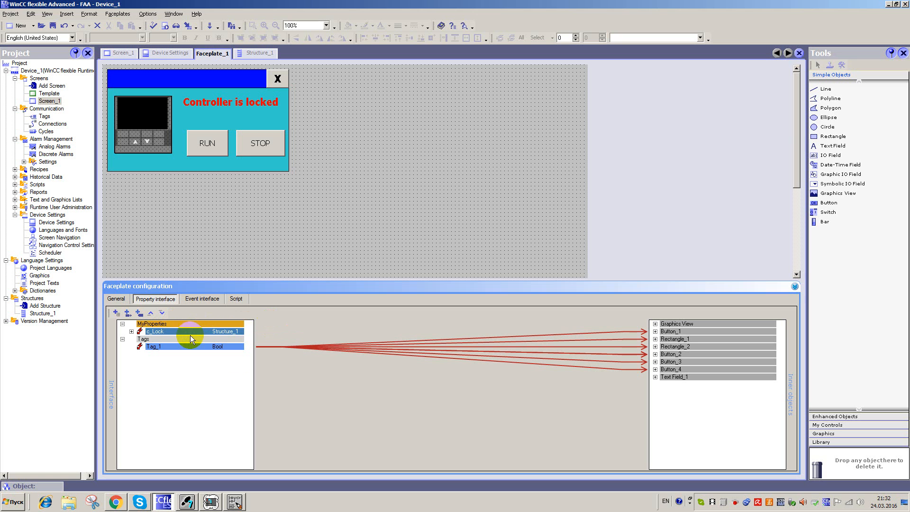
{"action": "left_click", "coordinate": [181, 333]}
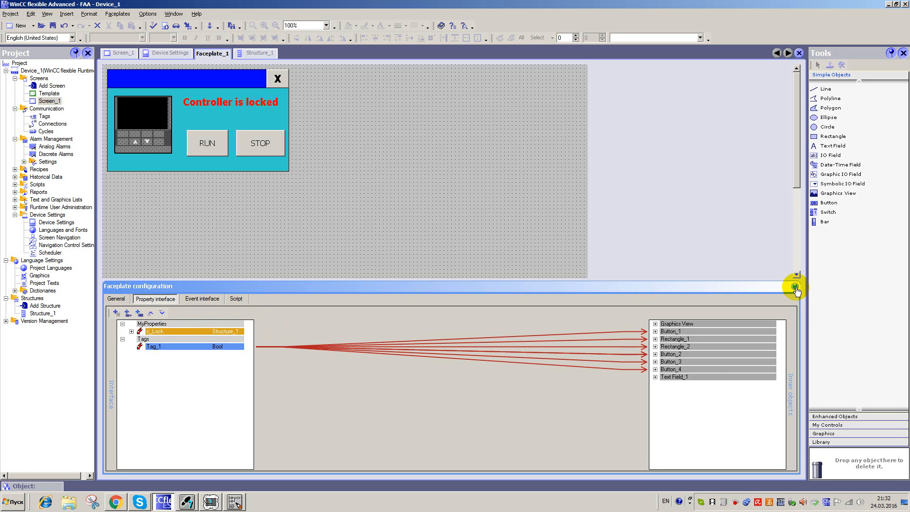
Step: Set the visibility animation of the "Controller is locked" text field to type Bit with object state Visible
{"action": "left_click", "coordinate": [795, 288]}
{"action": "left_click", "coordinate": [242, 102]}
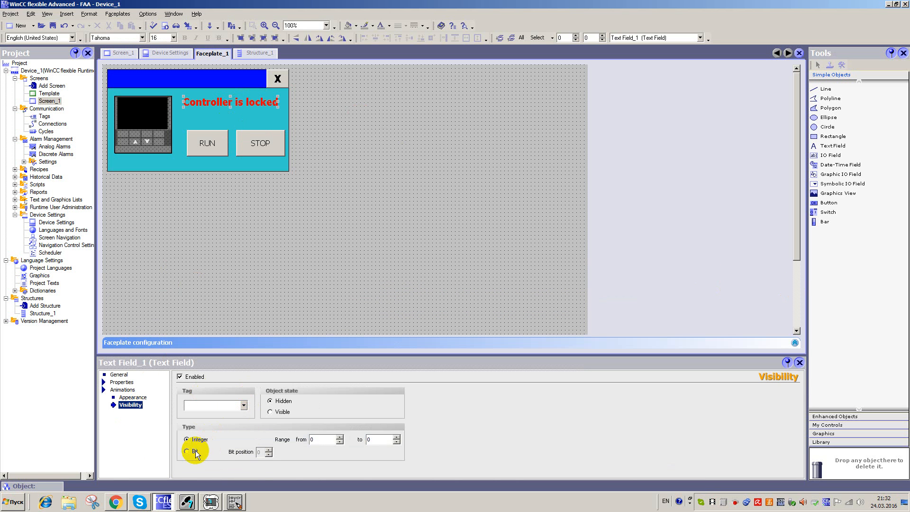
{"action": "left_click", "coordinate": [195, 451]}
{"action": "left_click", "coordinate": [281, 412]}
Step: Assign the faceplate property c_Lock.locked as the tag of the text field's visibility animation
{"action": "left_click", "coordinate": [244, 405]}
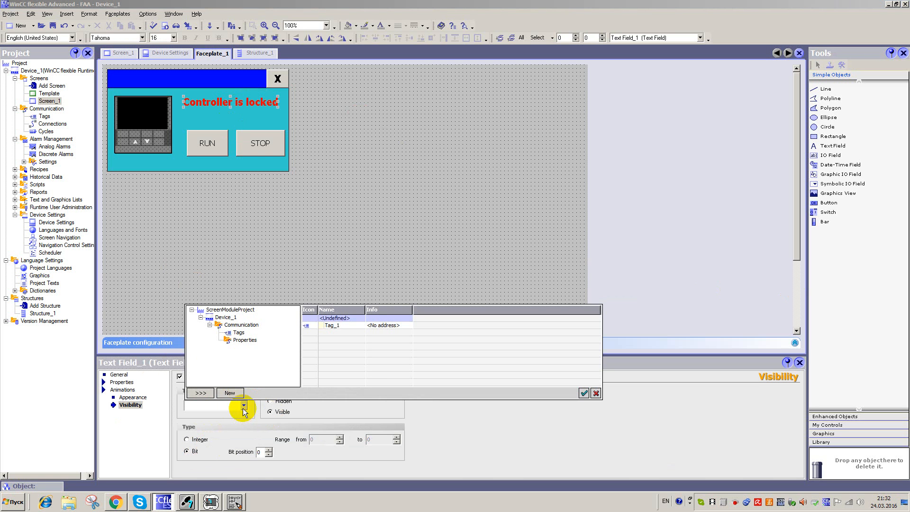
{"action": "left_click", "coordinate": [201, 393]}
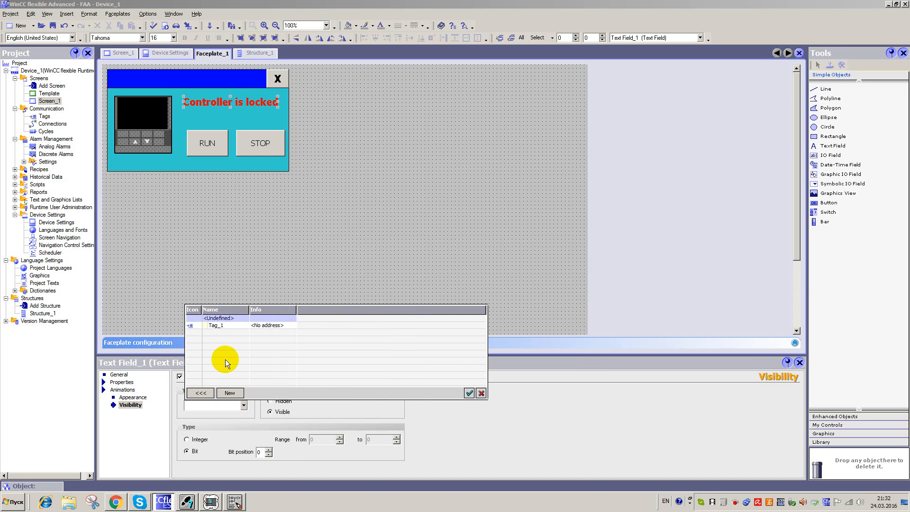
{"action": "left_click", "coordinate": [201, 393]}
{"action": "left_click", "coordinate": [243, 340]}
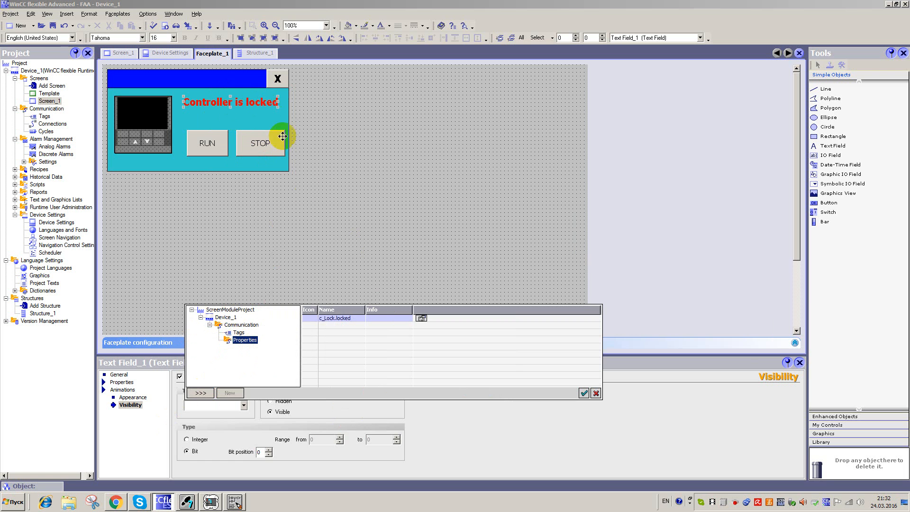
{"action": "double_click", "coordinate": [341, 318]}
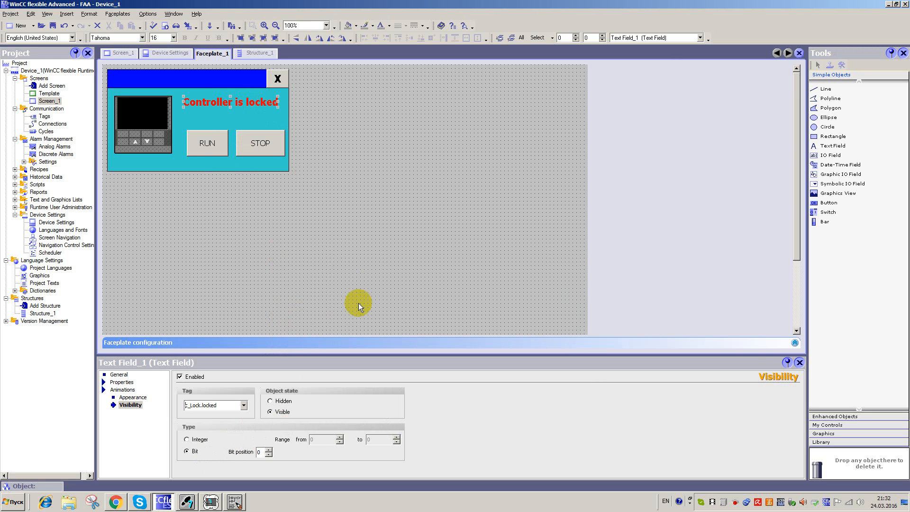
{"action": "left_click", "coordinate": [362, 285]}
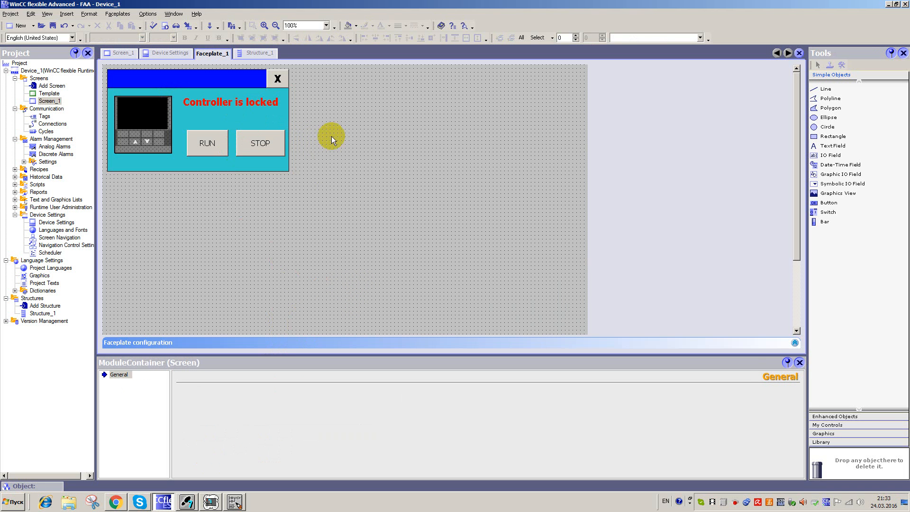
Step: On Screen_1, connect the faceplate instance's c_Lock property to the c_Lock variable of the data block "data"
{"action": "left_click", "coordinate": [120, 52]}
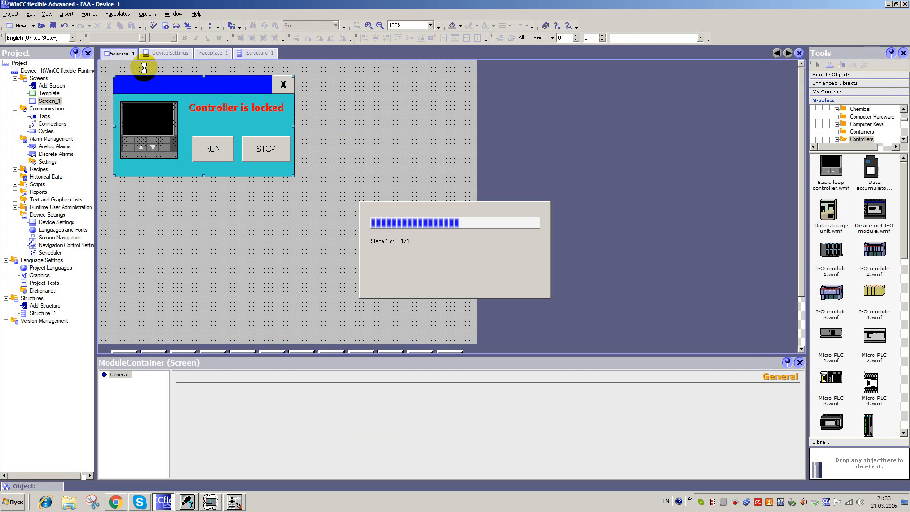
{"action": "left_click", "coordinate": [263, 142]}
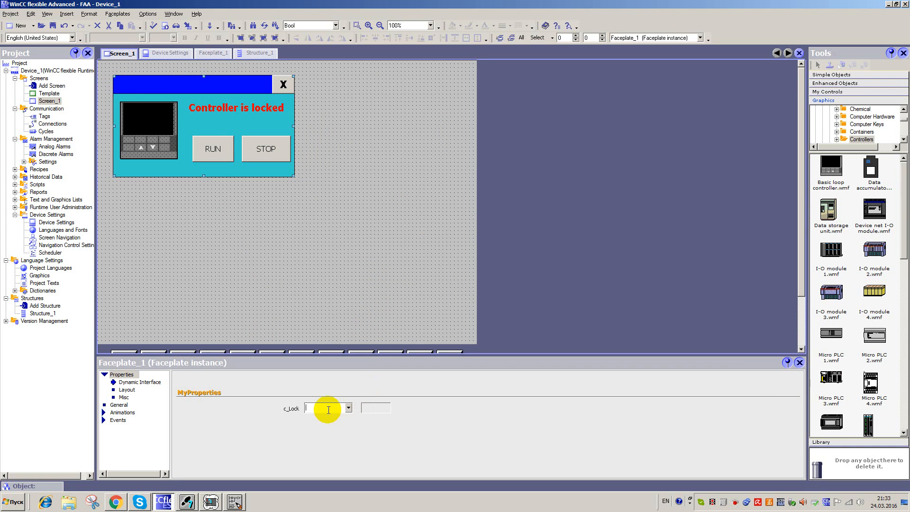
{"action": "left_click", "coordinate": [348, 408]}
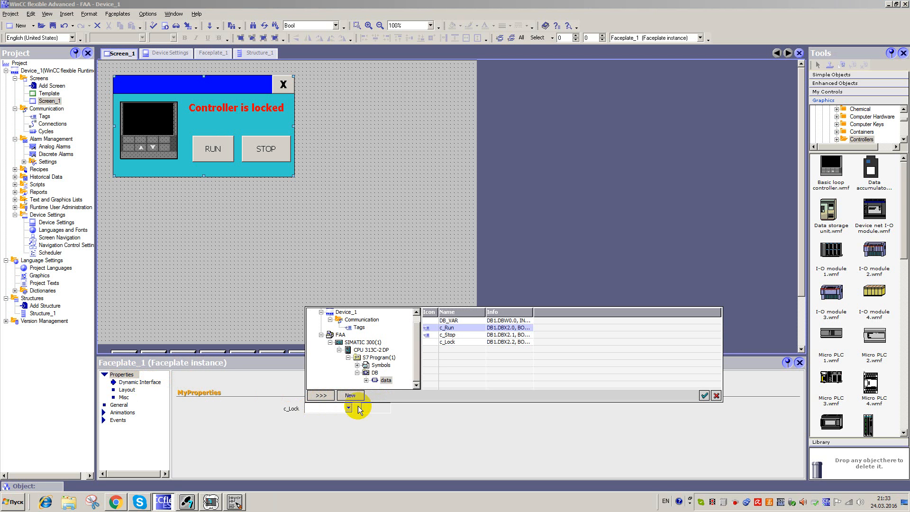
{"action": "double_click", "coordinate": [450, 343]}
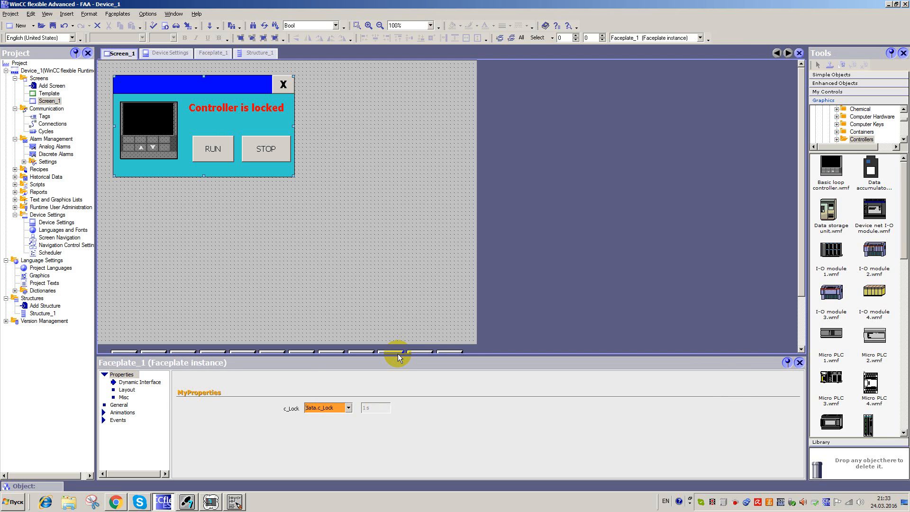
{"action": "left_click", "coordinate": [398, 246]}
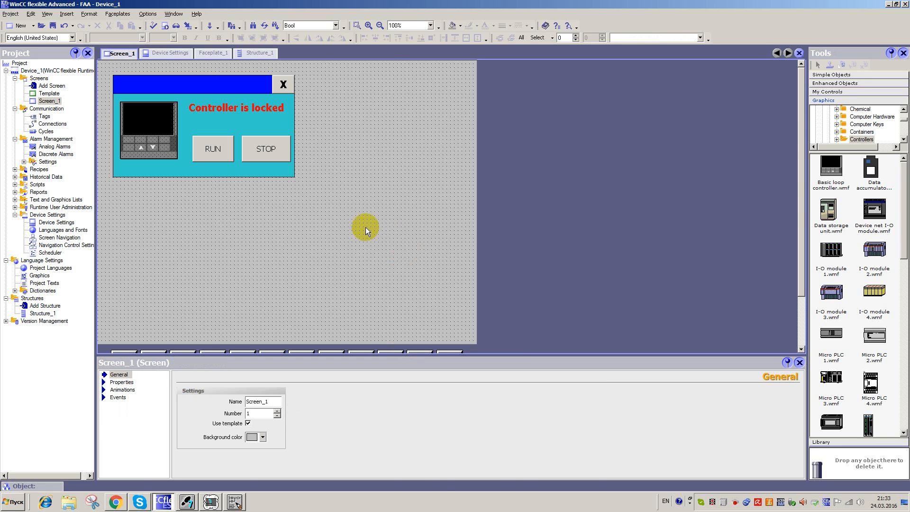
Step: Switch to the LAD/STL/FBD editor and insert an empty network after Network 1 in OB1
{"action": "double_click", "coordinate": [421, 2]}
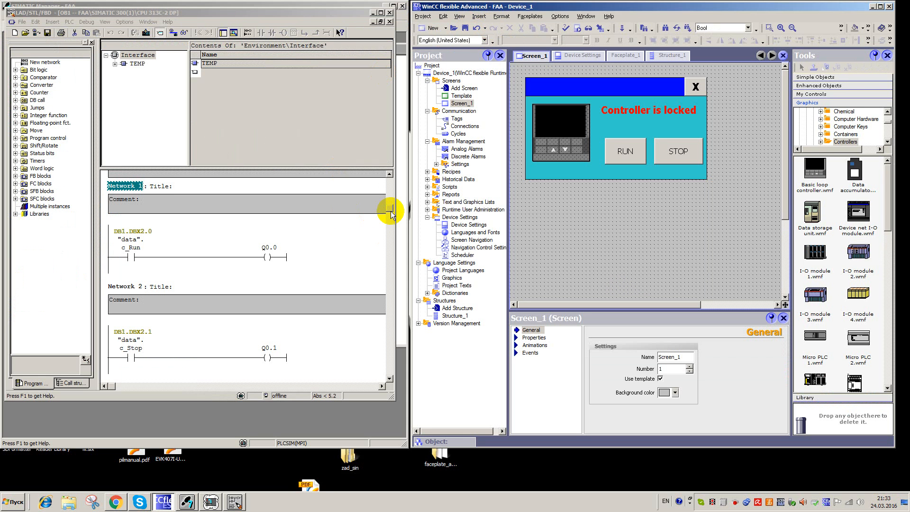
{"action": "left_click_drag", "start_coordinate": [391, 214], "coordinate": [391, 280]}
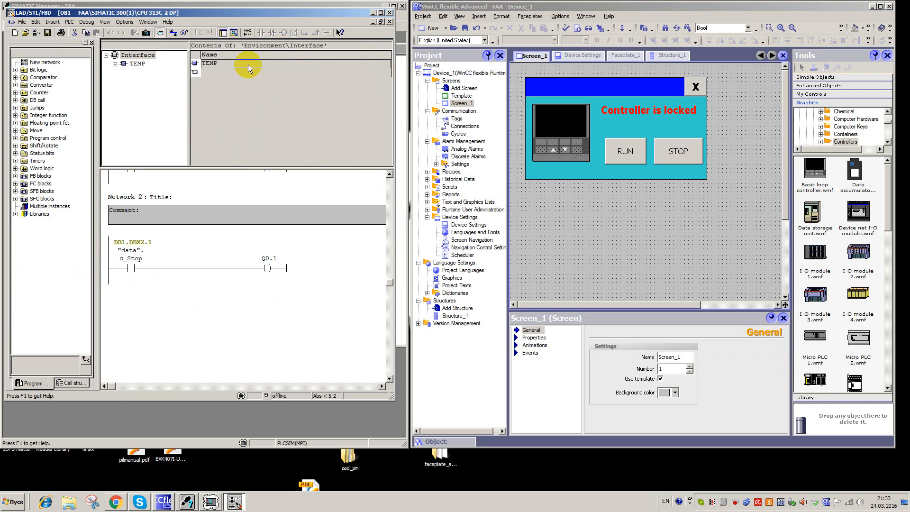
{"action": "left_click", "coordinate": [248, 32]}
{"action": "scroll", "coordinate": [180, 332], "scroll_direction": "down", "scroll_amount": 1}
Step: Add a normally open contact addressed I0.0 to the new Network 2
{"action": "left_click", "coordinate": [147, 279]}
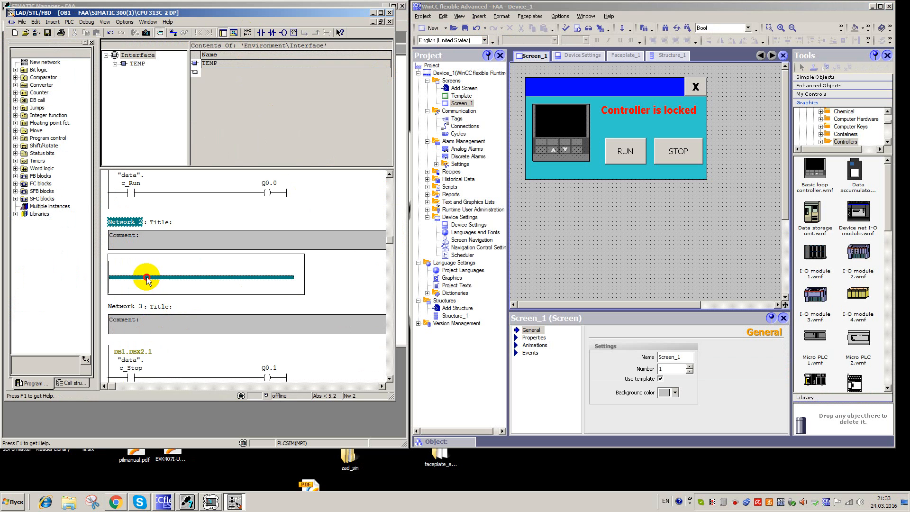
{"action": "left_click", "coordinate": [261, 33]}
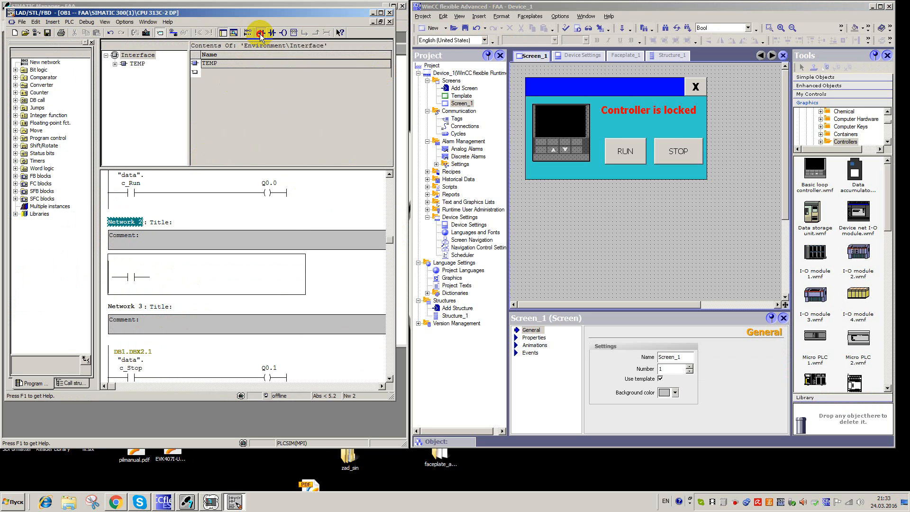
{"action": "left_click", "coordinate": [136, 268]}
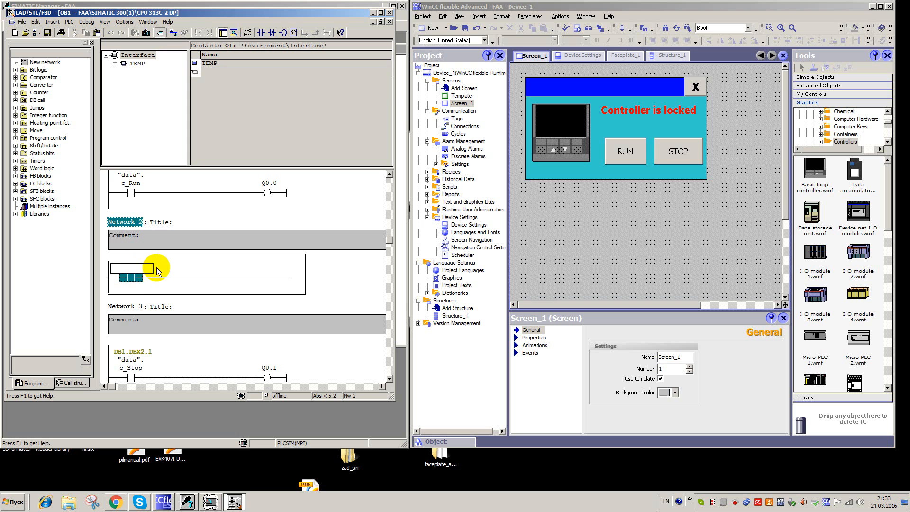
{"action": "type", "text": "i0.0"}
{"action": "key", "text": "Return"}
Step: Add an output coil addressed "data".c_Lock at the end of the Network 2 rung
{"action": "left_click", "coordinate": [237, 276]}
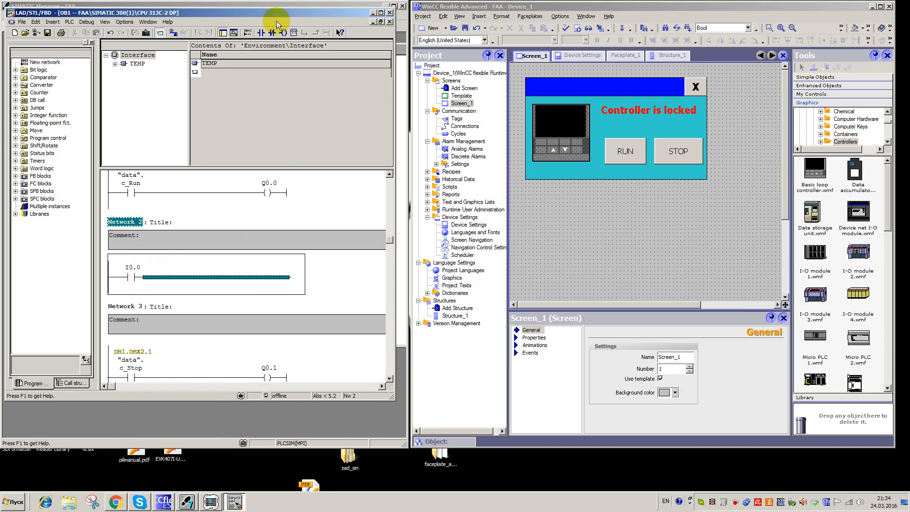
{"action": "left_click", "coordinate": [283, 32]}
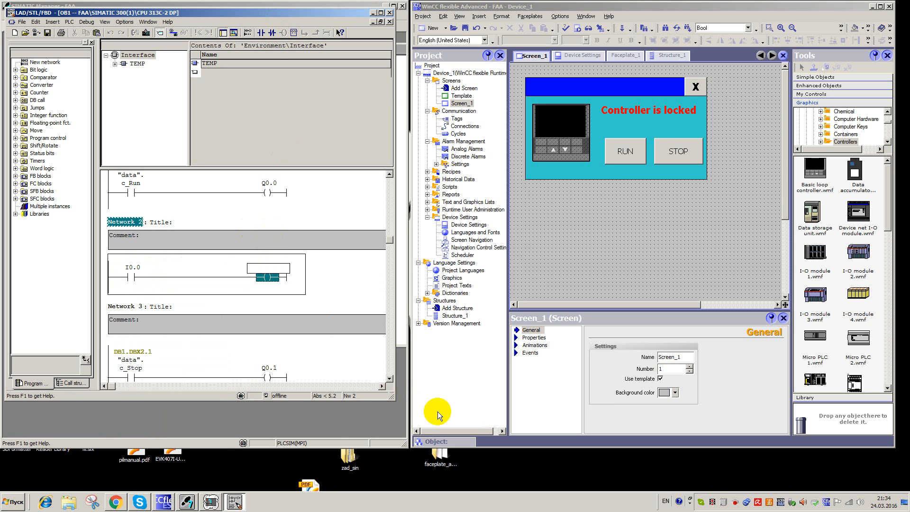
{"action": "type", "text": "data\"."}
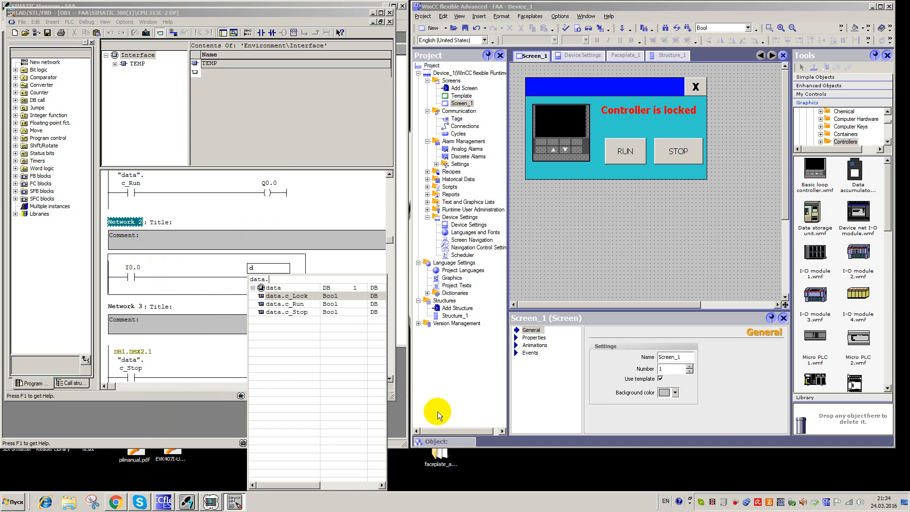
{"action": "type", "text": "c_Lock"}
{"action": "key", "text": "Return"}
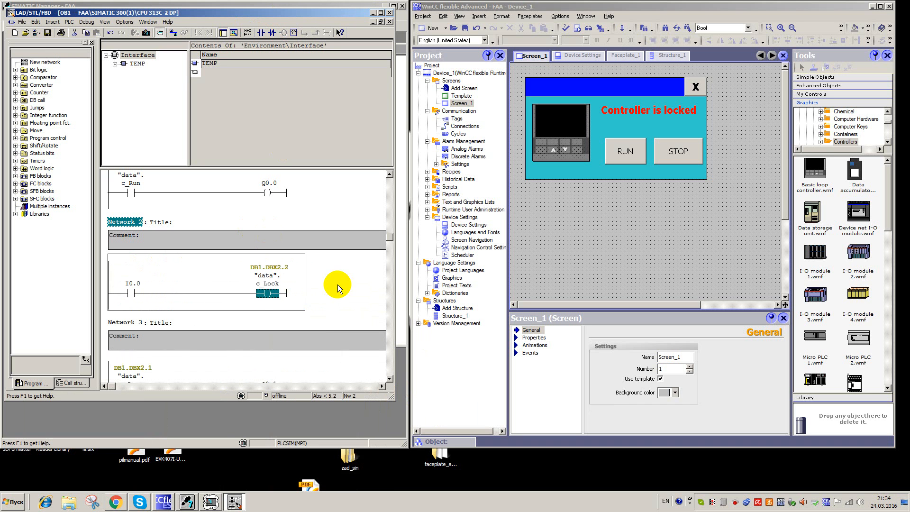
{"action": "left_click", "coordinate": [337, 284]}
Step: Enlarge the block editor window, then save OB1 and download it to the simulated CPU, overwriting the existing block
{"action": "left_click_drag", "start_coordinate": [393, 399], "coordinate": [405, 432]}
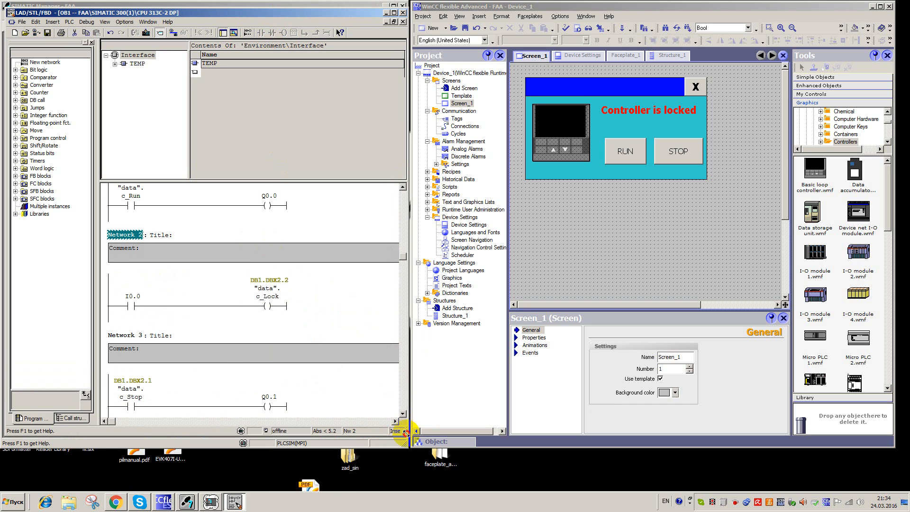
{"action": "left_click", "coordinate": [345, 294]}
{"action": "scroll", "coordinate": [316, 293], "scroll_direction": "down", "scroll_amount": 1}
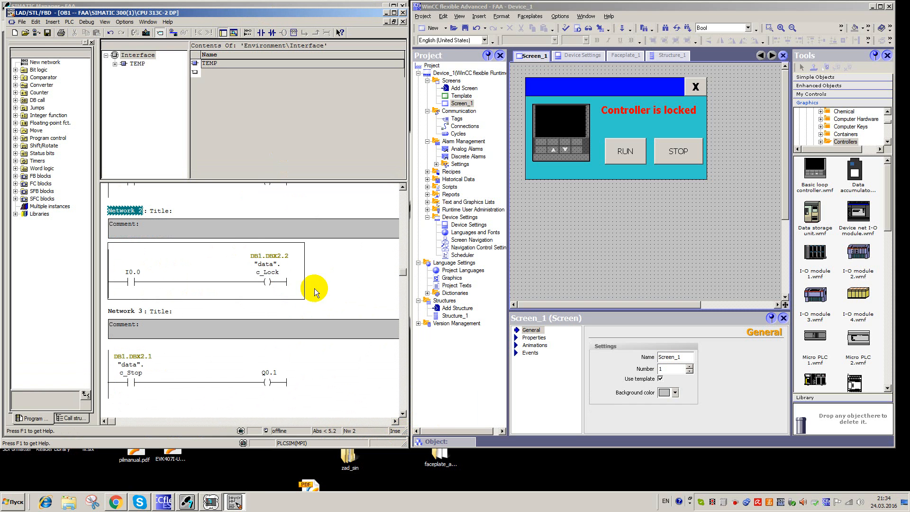
{"action": "left_click", "coordinate": [48, 33]}
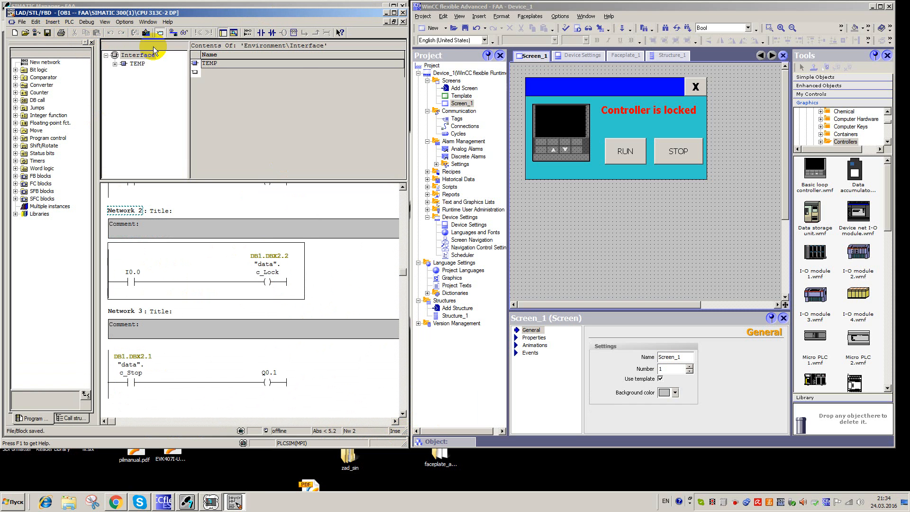
{"action": "left_click", "coordinate": [146, 32]}
{"action": "left_click", "coordinate": [146, 248]}
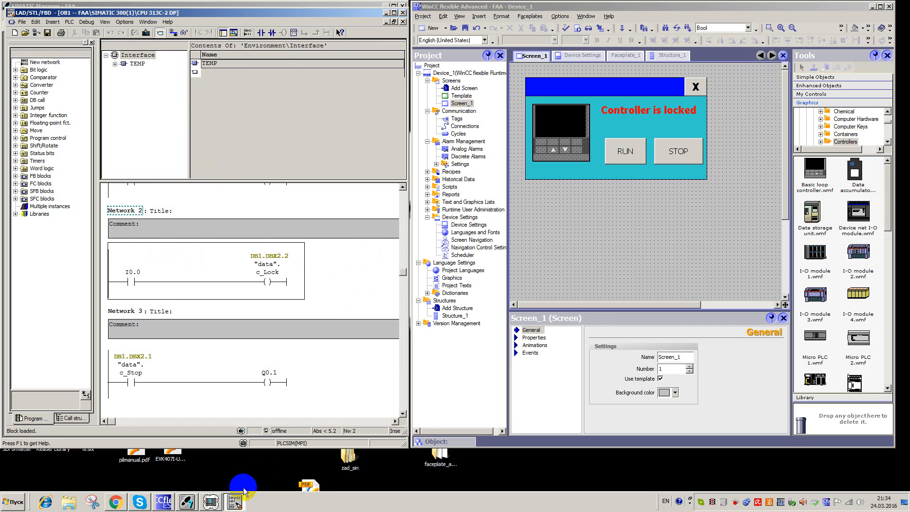
Step: Put the simulated CPU in STOP in S7-PLCSIM and download OB1 again, overwriting the existing block
{"action": "left_click", "coordinate": [211, 504]}
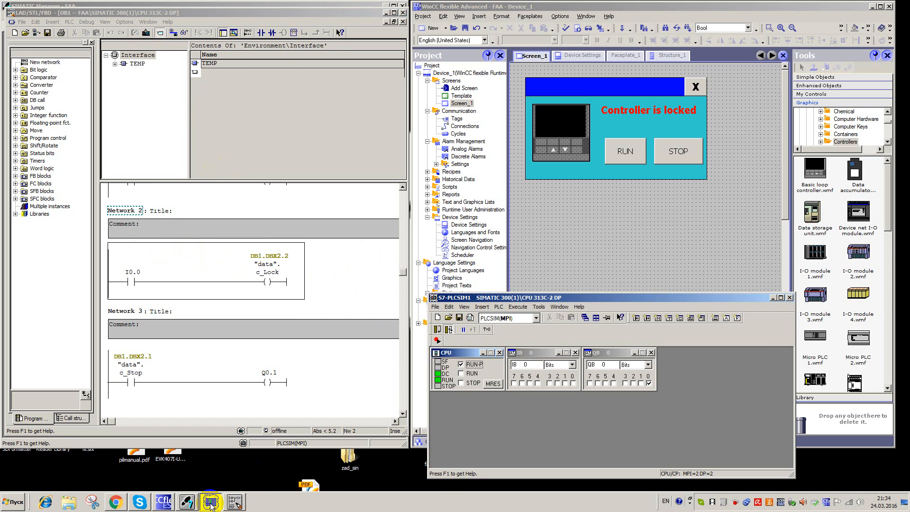
{"action": "left_click_drag", "start_coordinate": [517, 295], "coordinate": [292, 374]}
{"action": "left_click", "coordinate": [58, 104]}
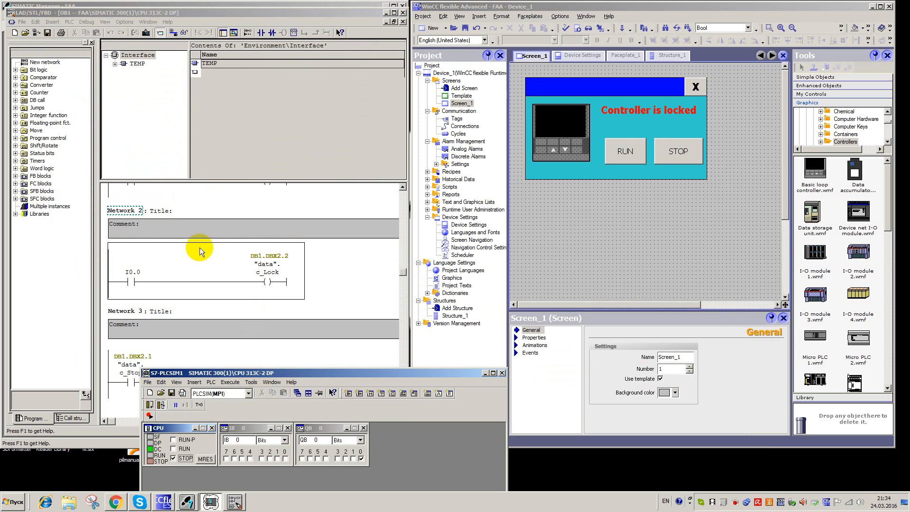
{"action": "left_click", "coordinate": [136, 32]}
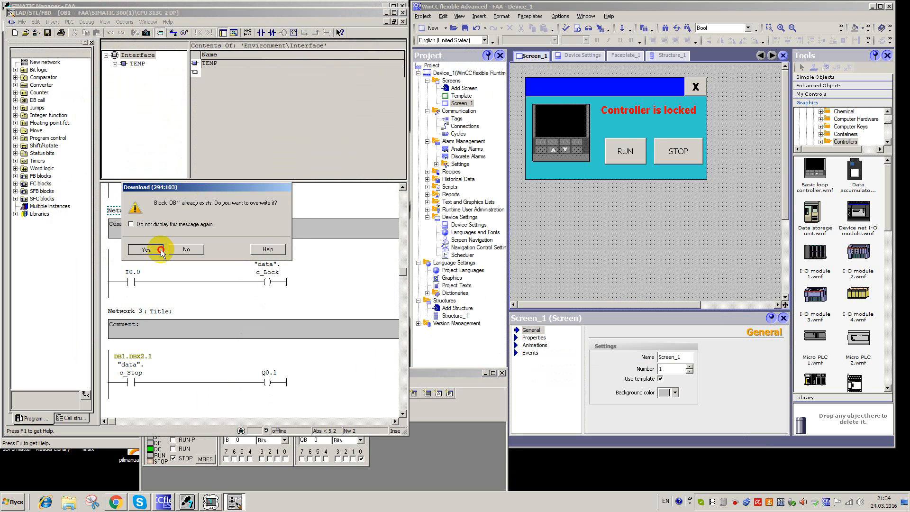
{"action": "left_click", "coordinate": [146, 249]}
Step: Switch the simulated CPU to RUN-P and turn on online monitoring of OB1
{"action": "left_click_drag", "start_coordinate": [437, 377], "coordinate": [339, 39]}
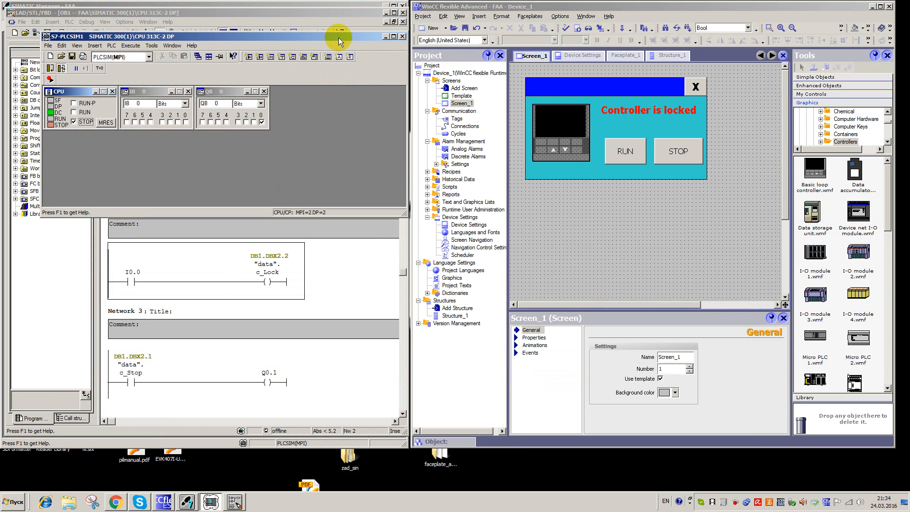
{"action": "left_click", "coordinate": [73, 103]}
{"action": "left_click_drag", "start_coordinate": [190, 36], "coordinate": [190, 124]}
{"action": "left_click", "coordinate": [184, 33]}
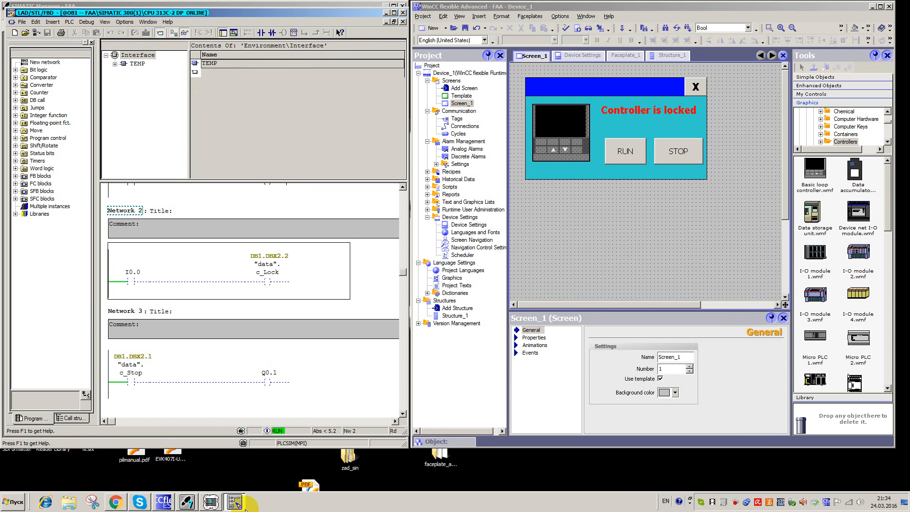
Step: Bring S7-PLCSIM to the front and place its window above the monitored Networks 2 and 3
{"action": "left_click", "coordinate": [211, 503]}
{"action": "left_click_drag", "start_coordinate": [264, 124], "coordinate": [248, 26]}
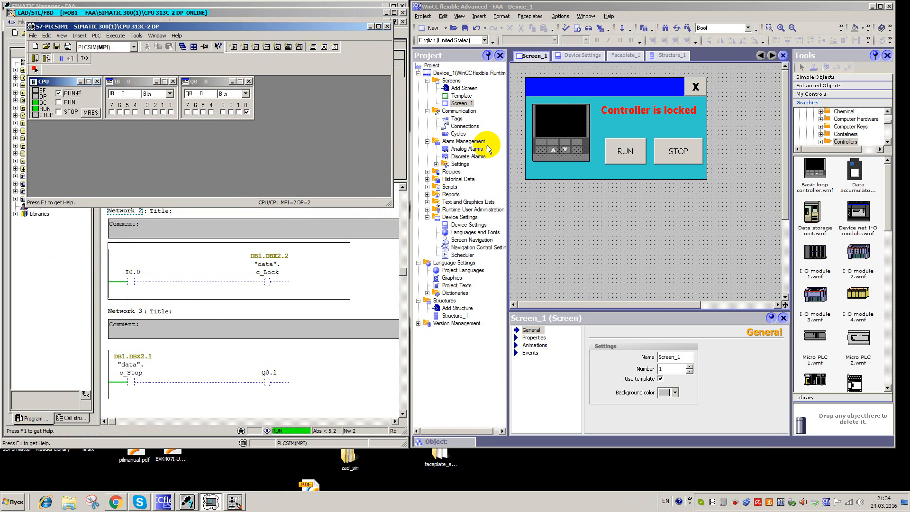
Step: Start WinCC flexible Runtime, move its window clear of the ladder editor and S7-PLCSIM, and open the controller's RUN/STOP faceplate
{"action": "left_click", "coordinate": [580, 28]}
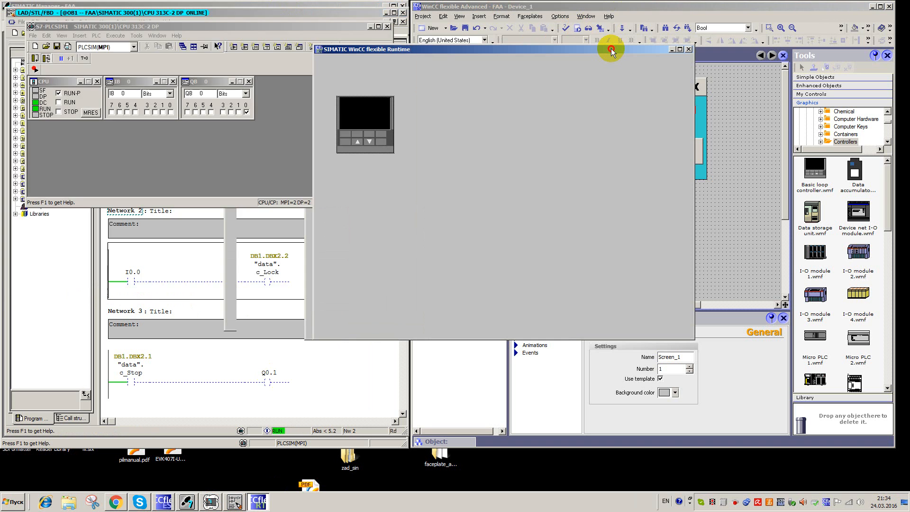
{"action": "left_click_drag", "start_coordinate": [611, 48], "coordinate": [714, 38]}
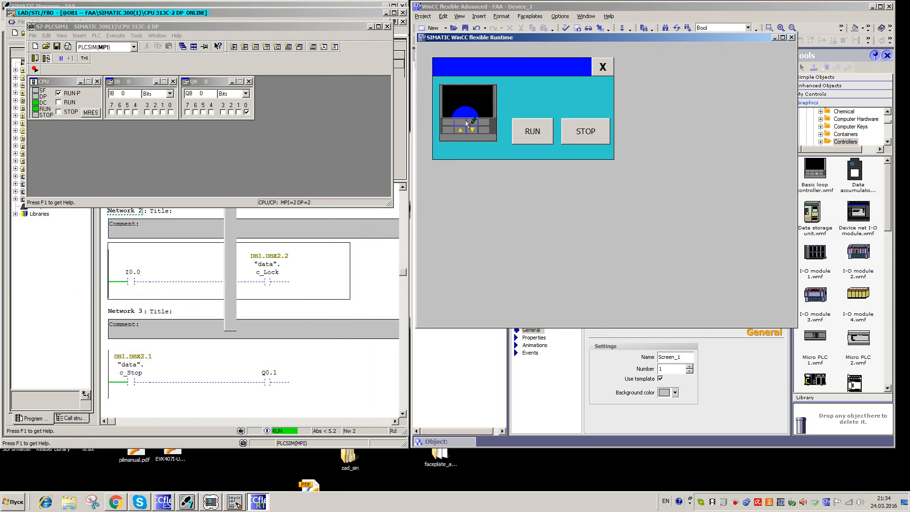
Step: Turn on input I0.0 in S7-PLCSIM and check the monitored c_Lock coil in Network 2 of OB1
{"action": "left_click", "coordinate": [337, 382]}
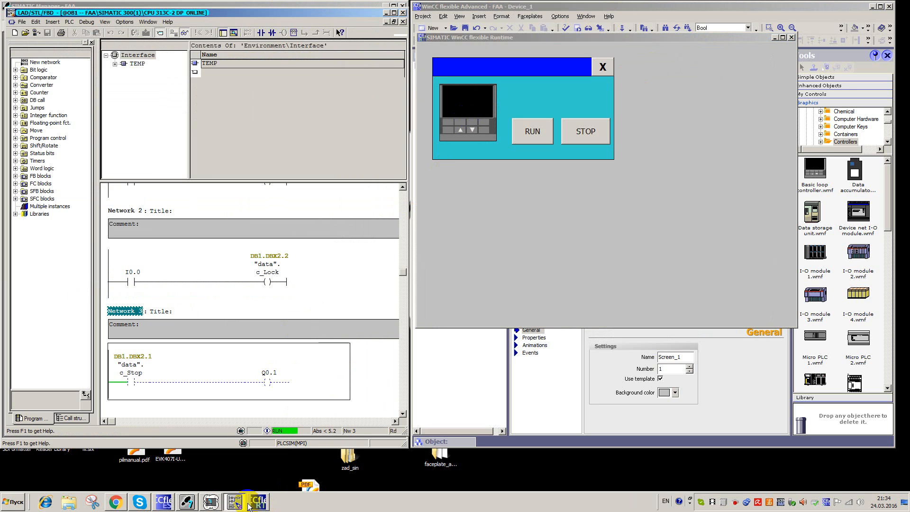
{"action": "left_click", "coordinate": [213, 500]}
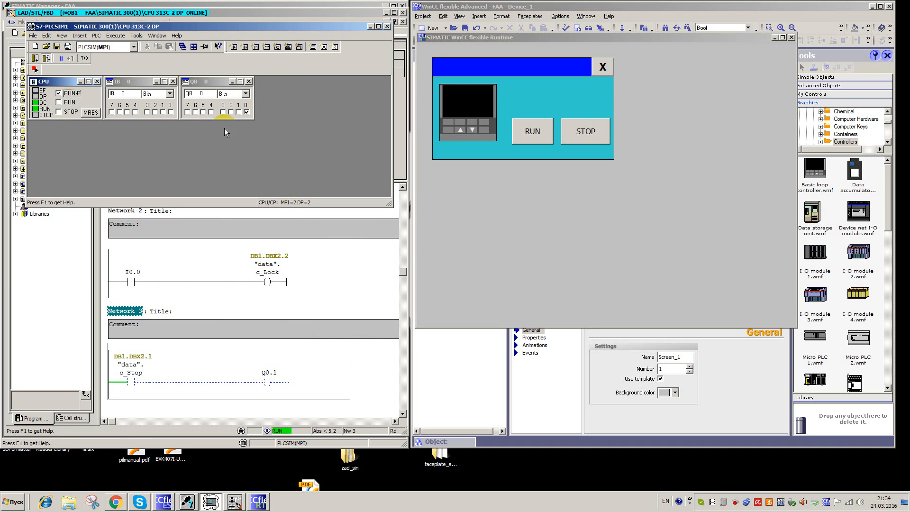
{"action": "left_click", "coordinate": [171, 112]}
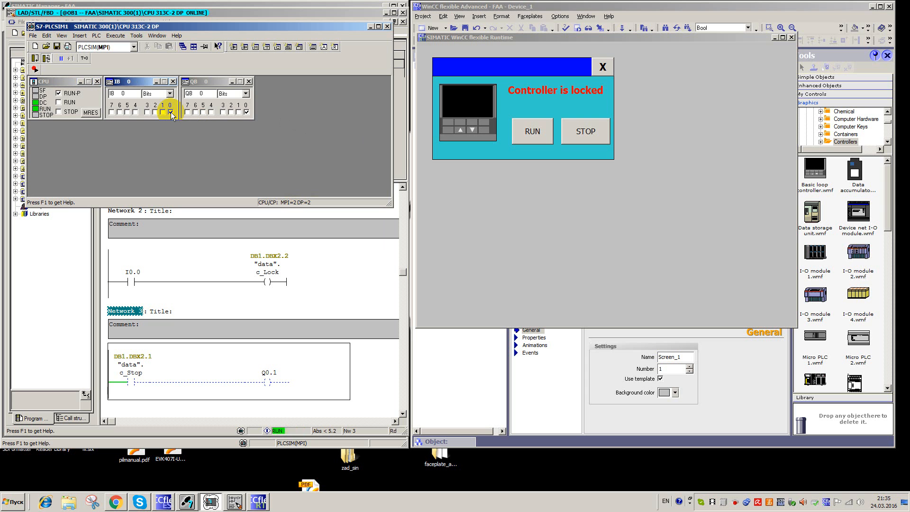
{"action": "left_click", "coordinate": [363, 272]}
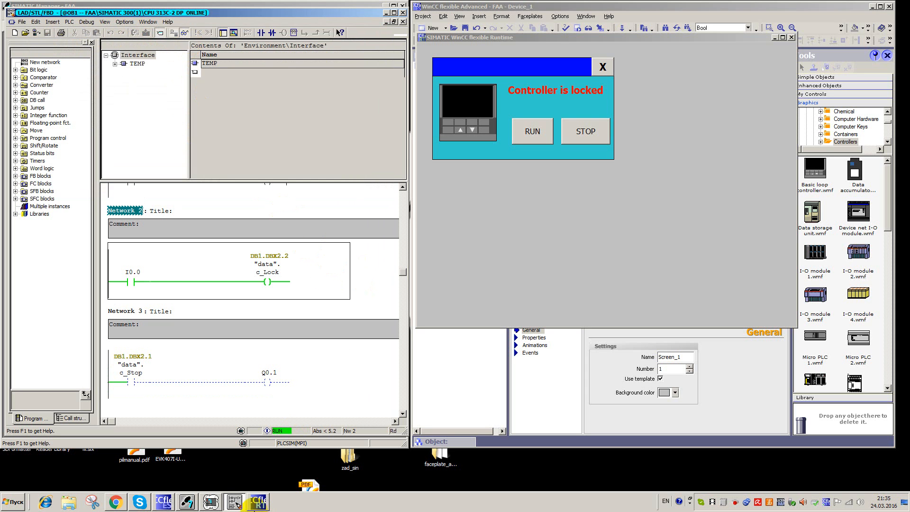
Step: Toggle input I0.0 repeatedly in S7-PLCSIM to test the faceplate's lock message, leaving the input off
{"action": "left_click", "coordinate": [211, 502]}
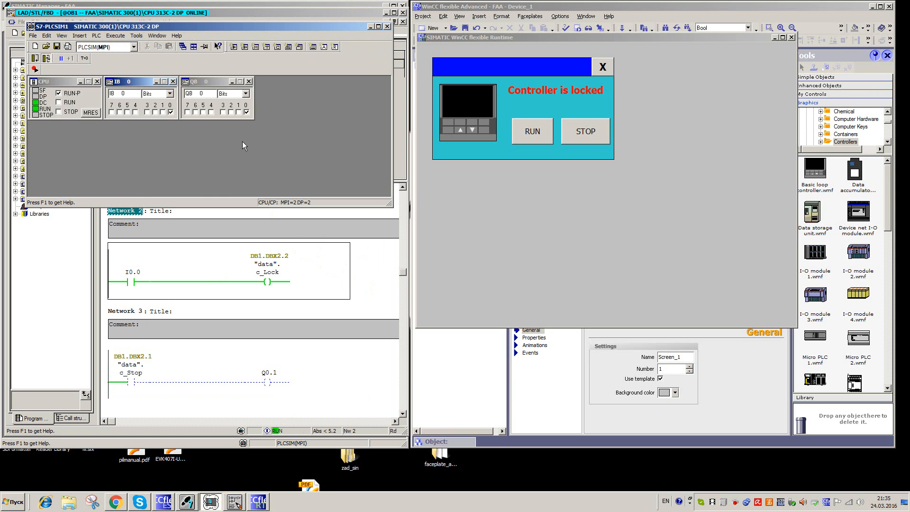
{"action": "left_click", "coordinate": [171, 113]}
{"action": "left_click", "coordinate": [169, 112]}
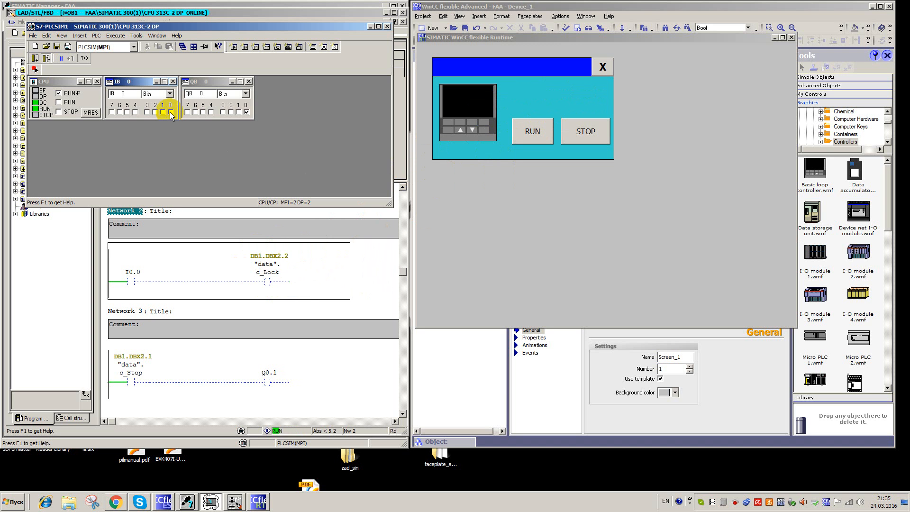
{"action": "left_click", "coordinate": [170, 112]}
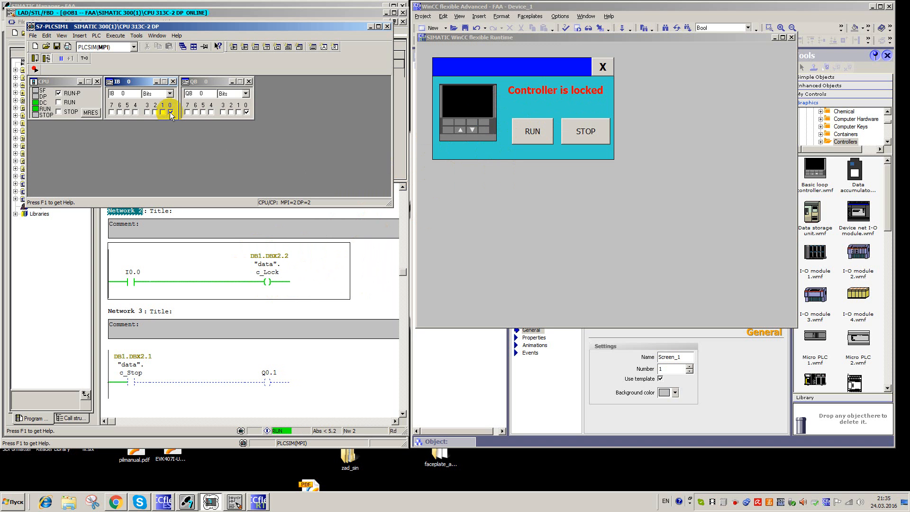
{"action": "left_click", "coordinate": [170, 111]}
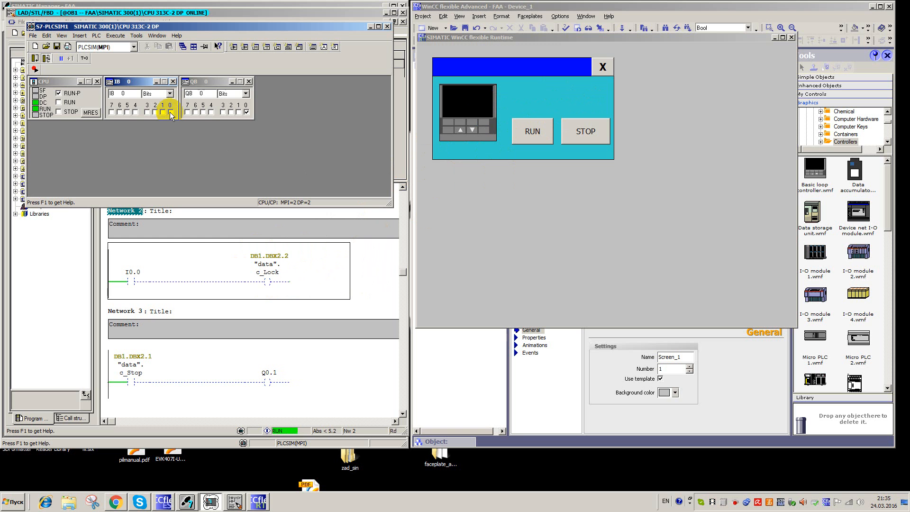
{"action": "left_click", "coordinate": [170, 112]}
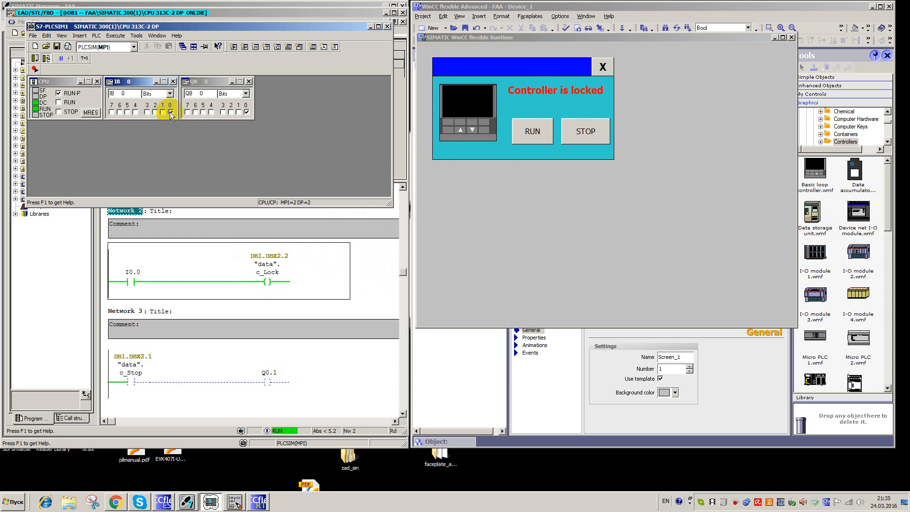
{"action": "left_click", "coordinate": [170, 112]}
{"action": "left_click", "coordinate": [169, 112]}
{"action": "left_click", "coordinate": [171, 112]}
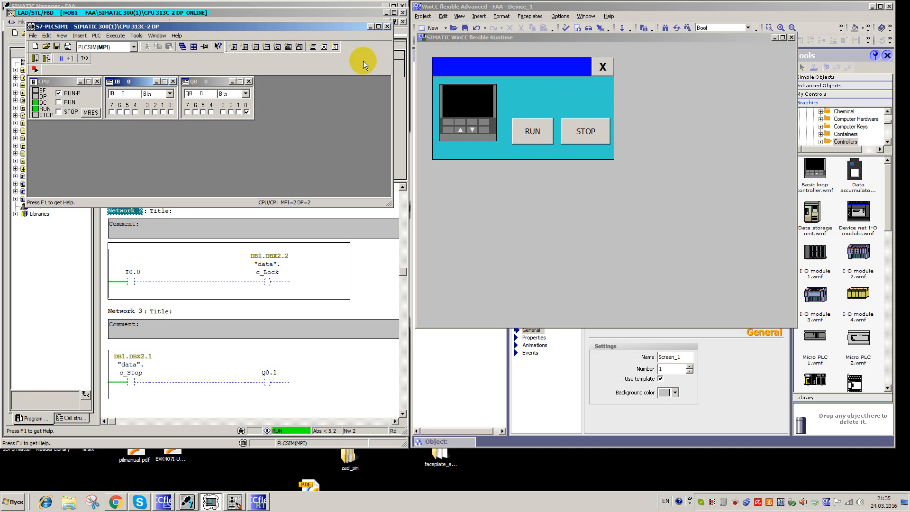
Step: Close S7-PLCSIM and return to OB1 offline in the ladder editor
{"action": "left_click", "coordinate": [387, 26]}
{"action": "left_click", "coordinate": [195, 135]}
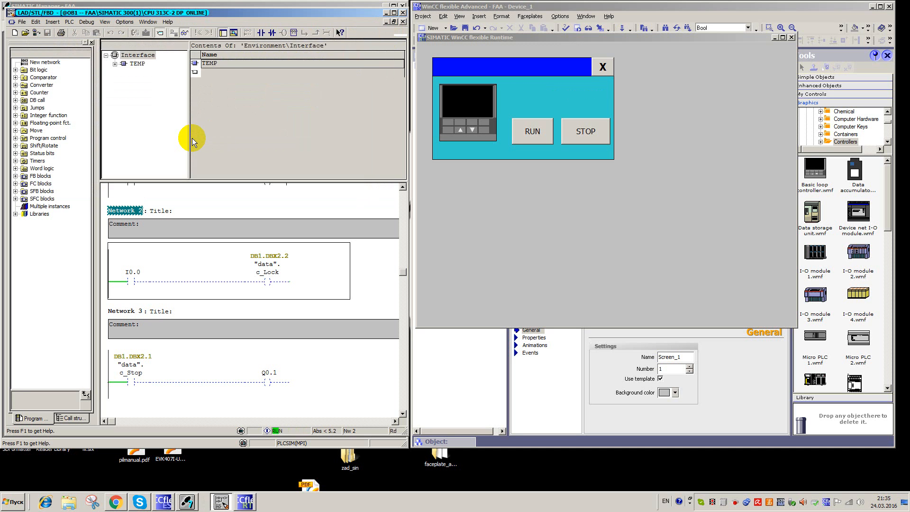
{"action": "left_click", "coordinate": [168, 239]}
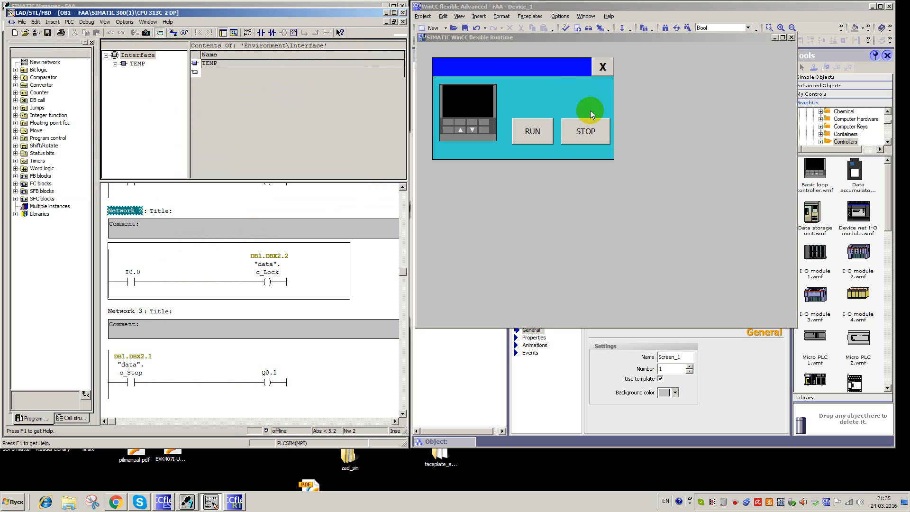
Step: Try the faceplate's STOP and close controls in the runtime, then exit WinCC flexible Runtime
{"action": "left_click", "coordinate": [589, 132]}
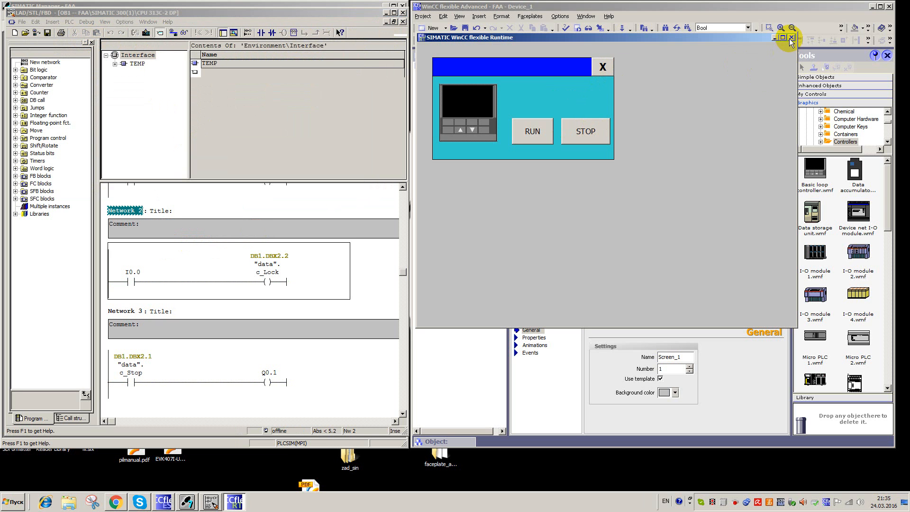
{"action": "left_click", "coordinate": [605, 66]}
{"action": "left_click", "coordinate": [791, 38]}
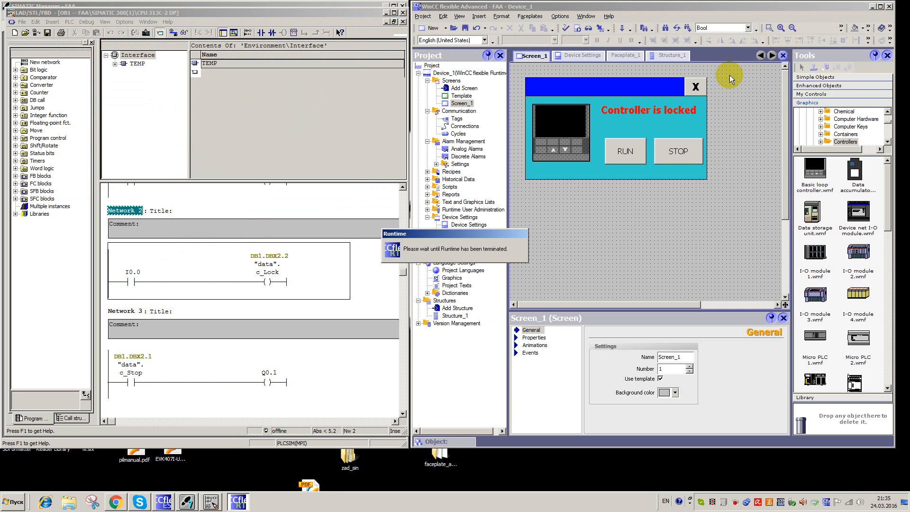